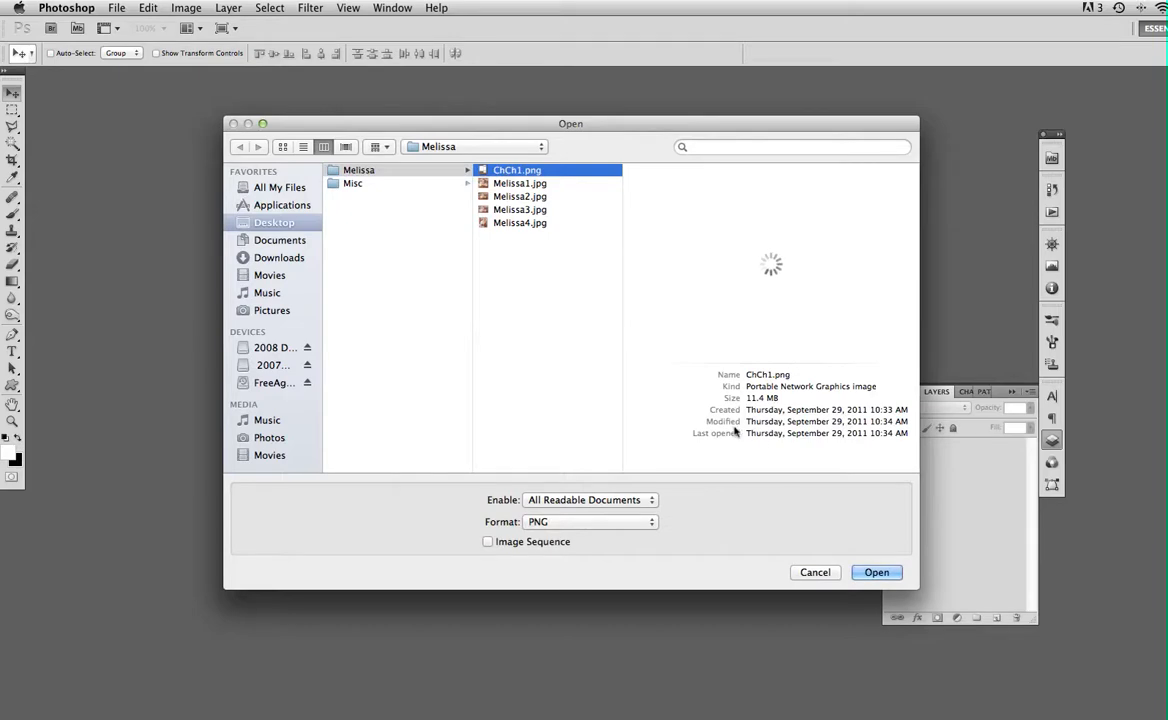
- Open the template file ChCh1.png and place its window in the middle of the workspace
click(876, 573)
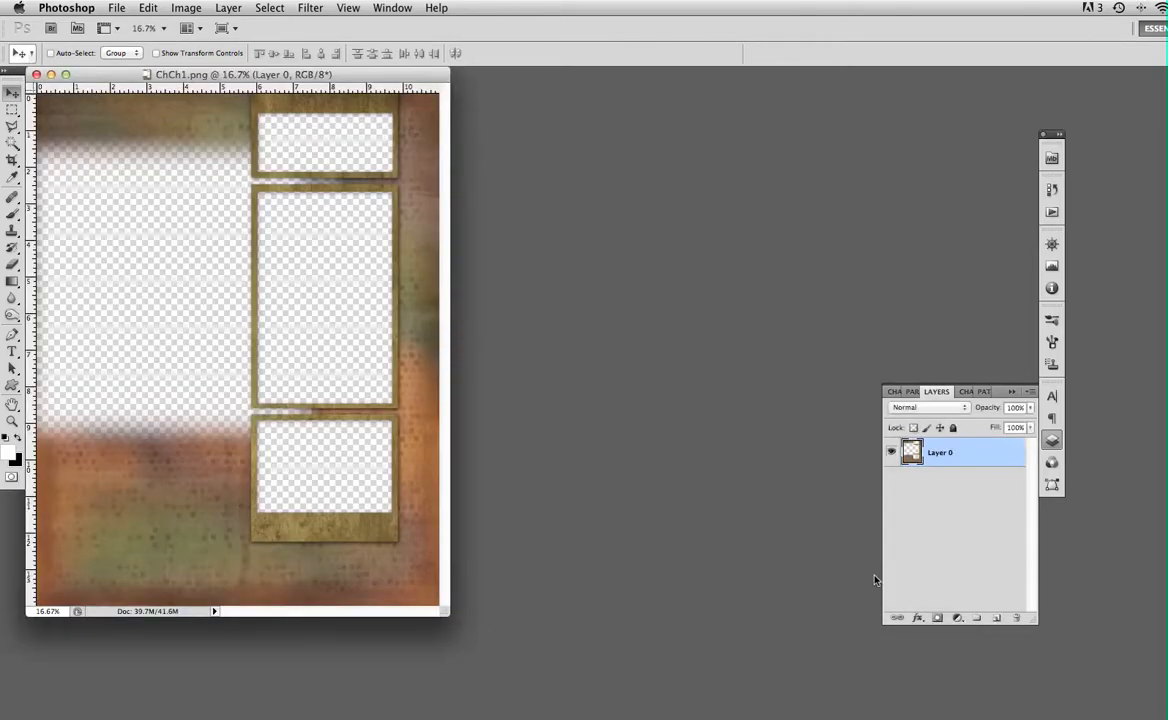
drag(315, 73, 545, 123)
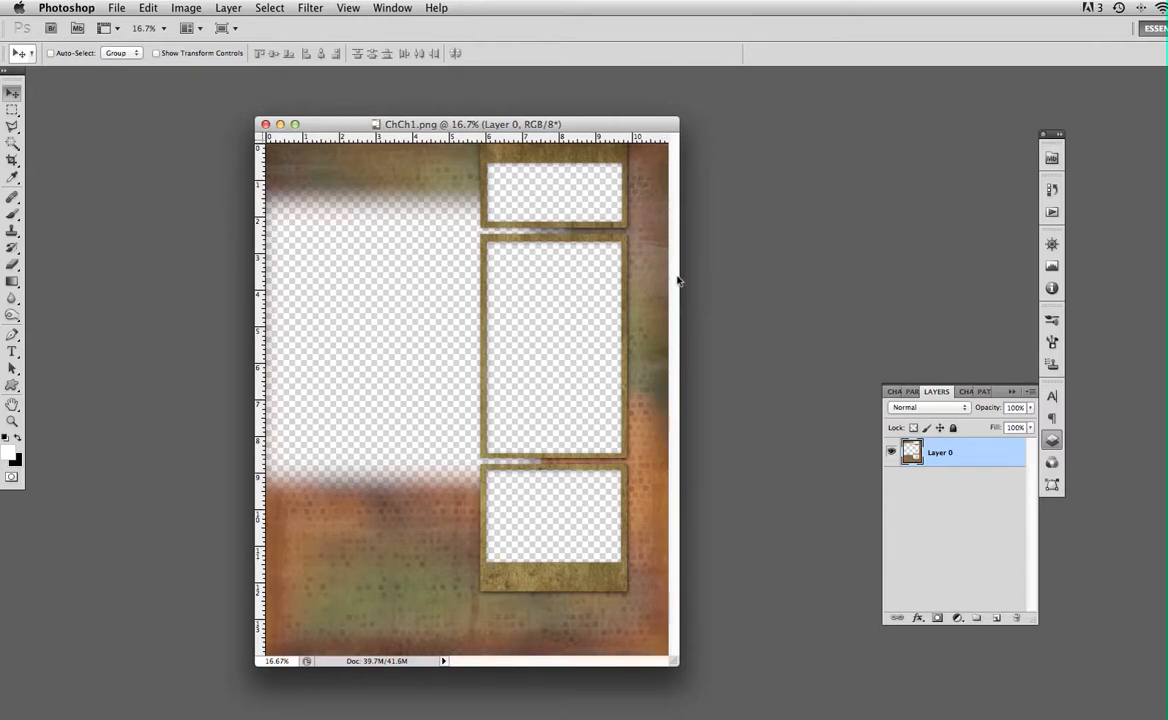
drag(563, 127, 651, 107)
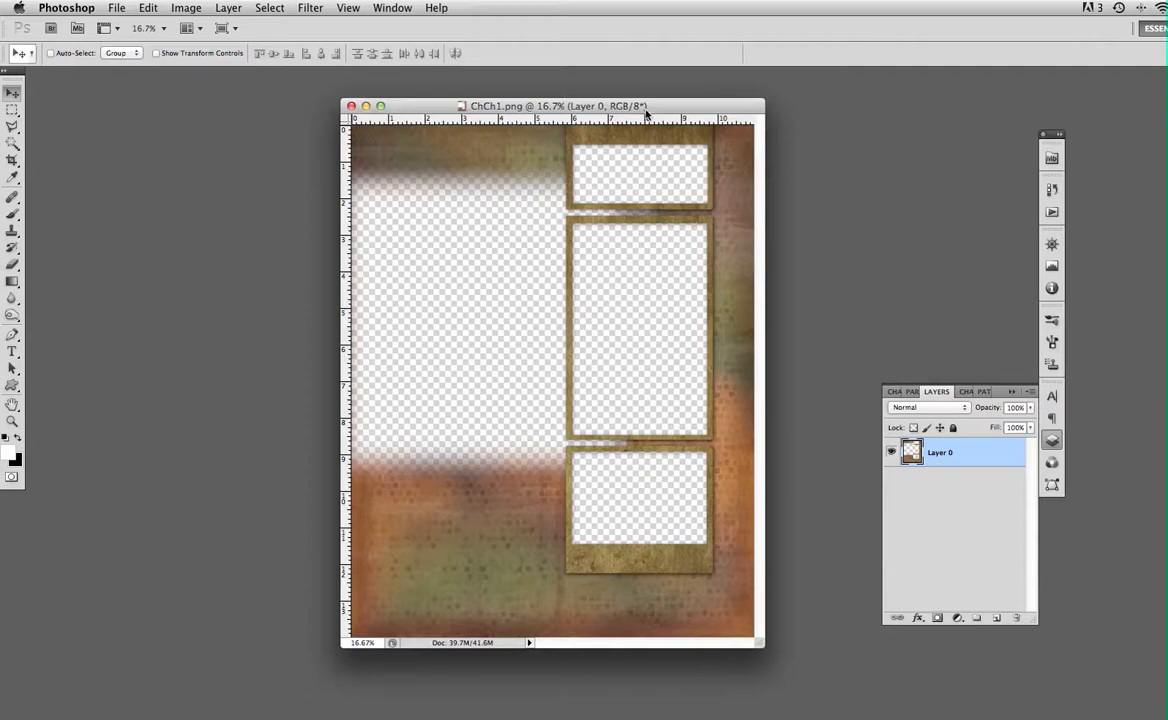
- Open the four photos Melissa1.jpg through Melissa4.jpg together from the Melissa folder
click(189, 7)
mouse_move(116, 7)
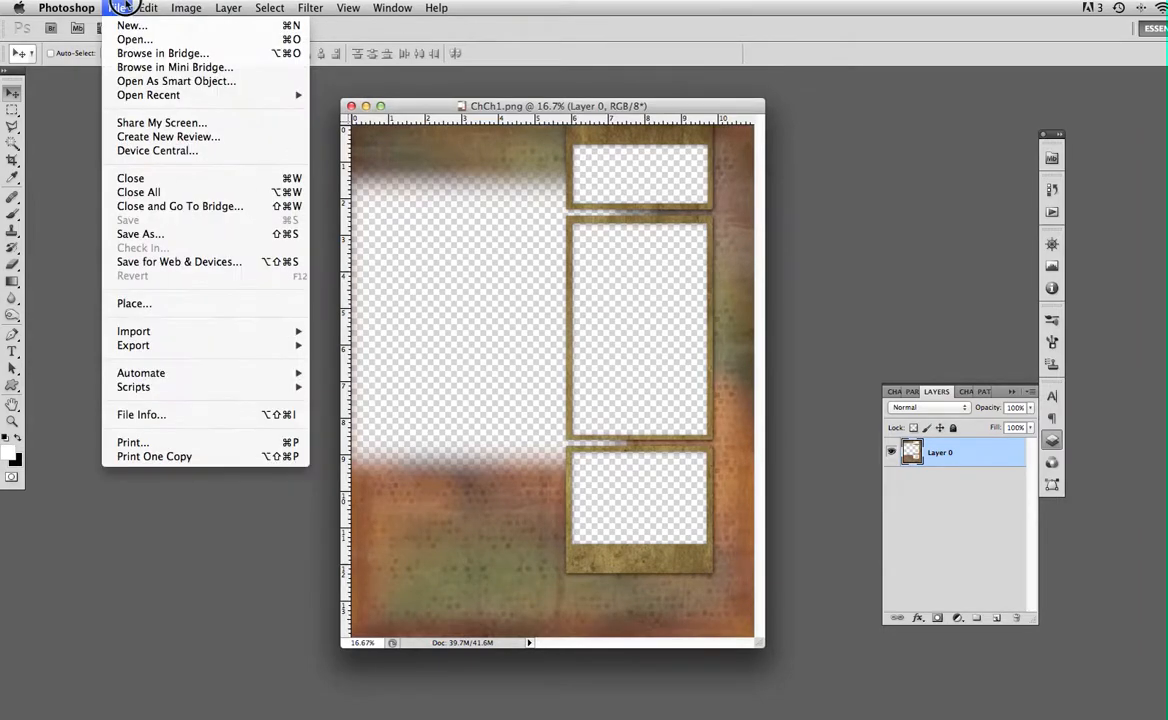
click(140, 46)
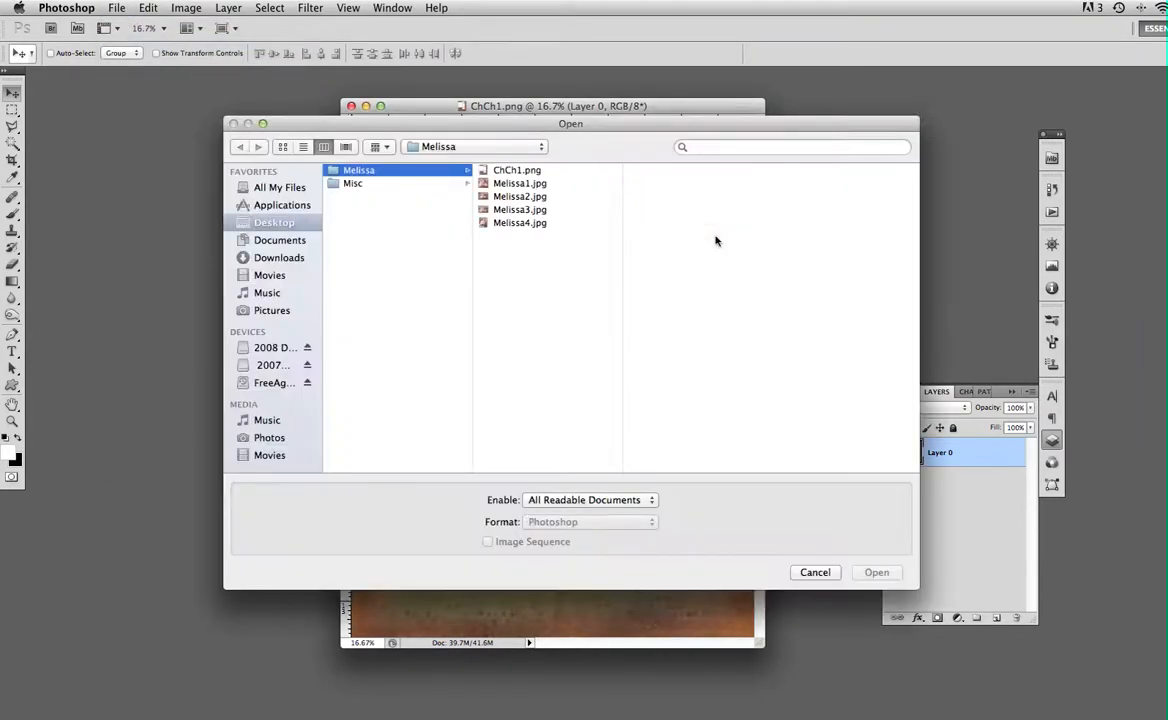
click(519, 186)
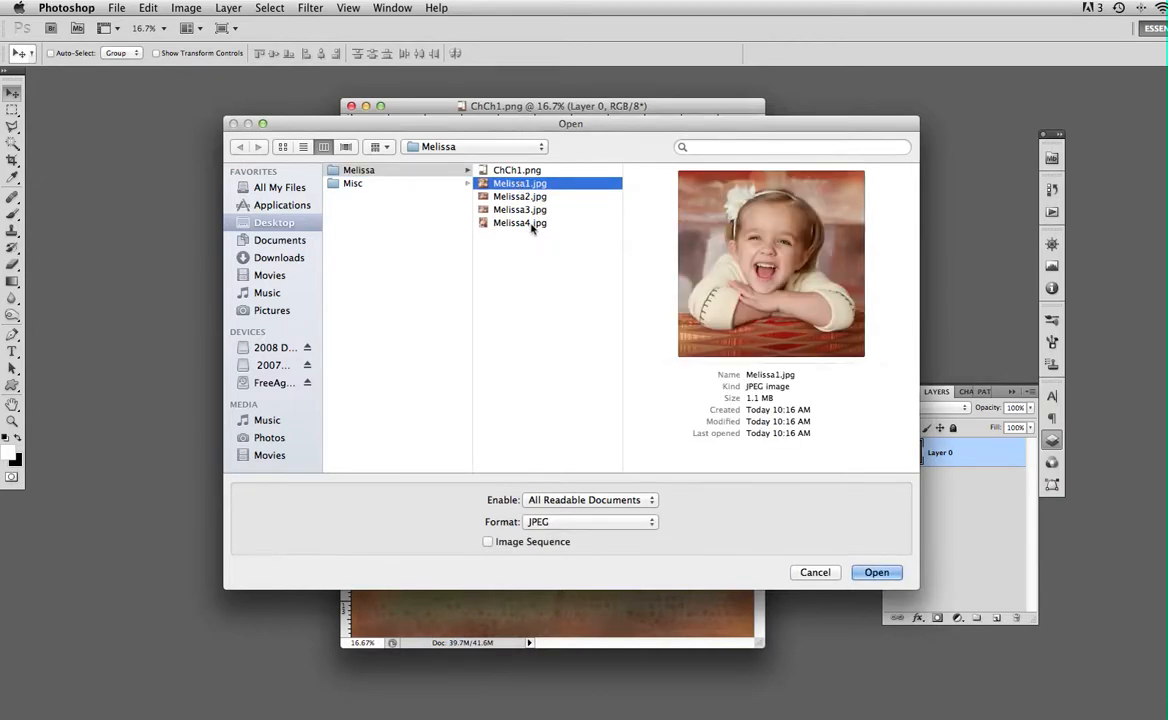
shift+click(530, 223)
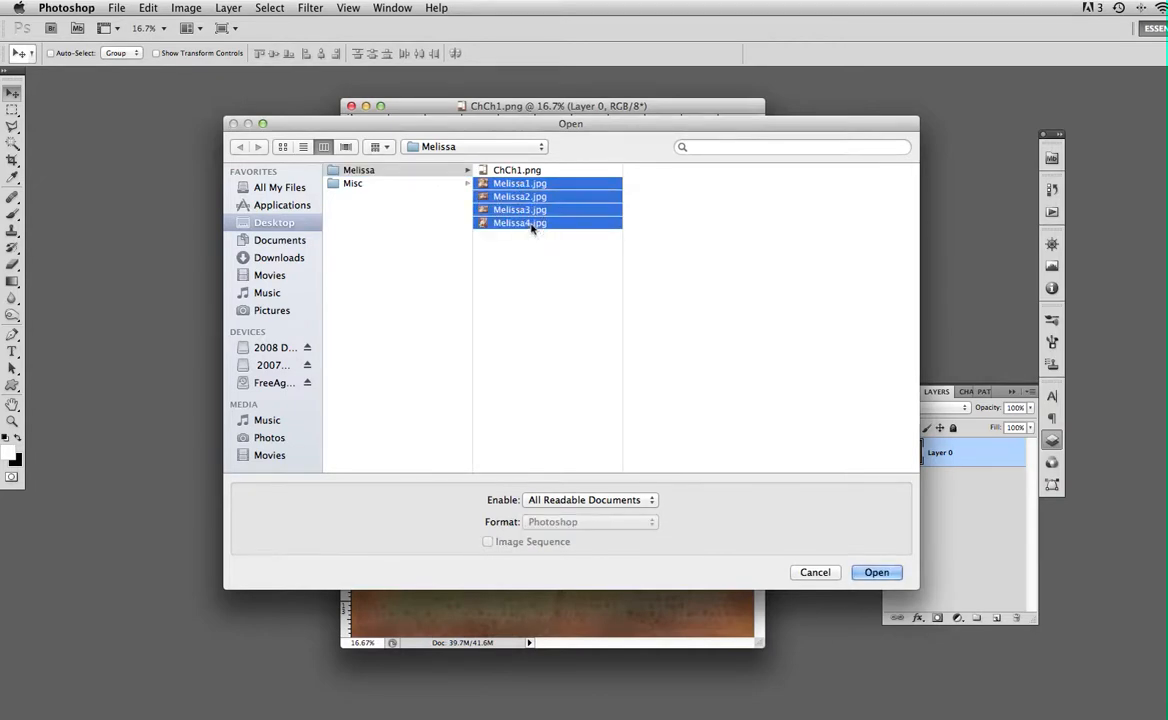
click(877, 573)
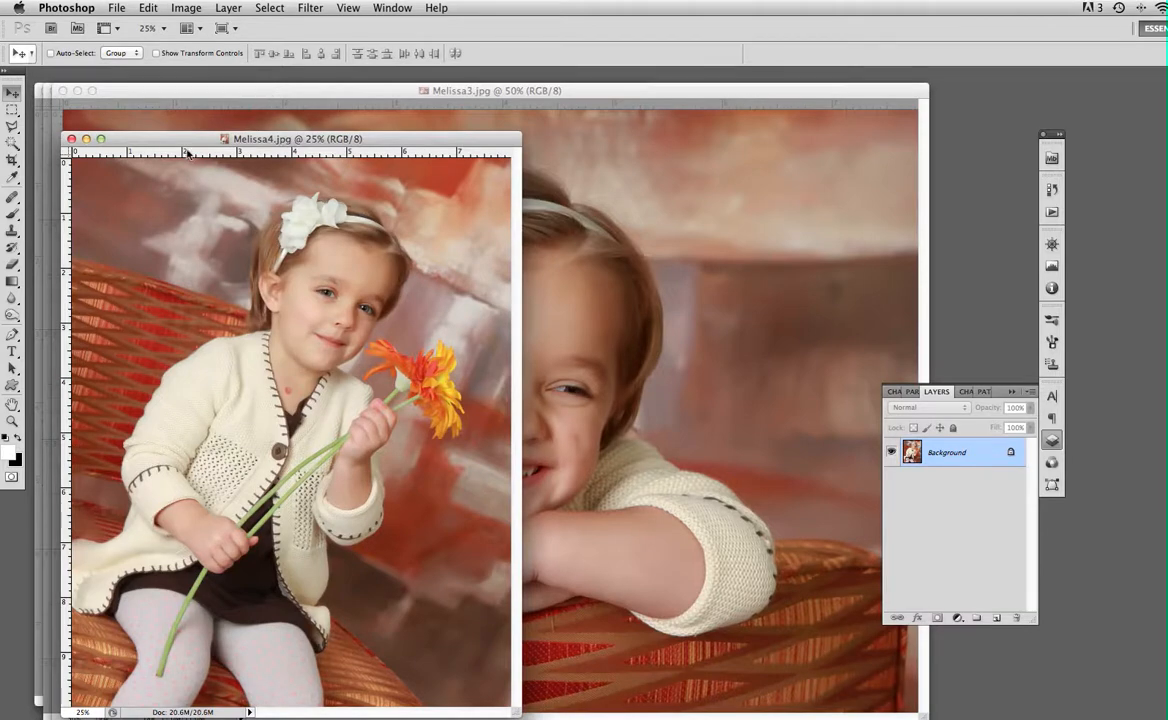
- Arrange the document windows so the ChCh1.png template and the photo windows sit side by side
drag(179, 143, 502, 108)
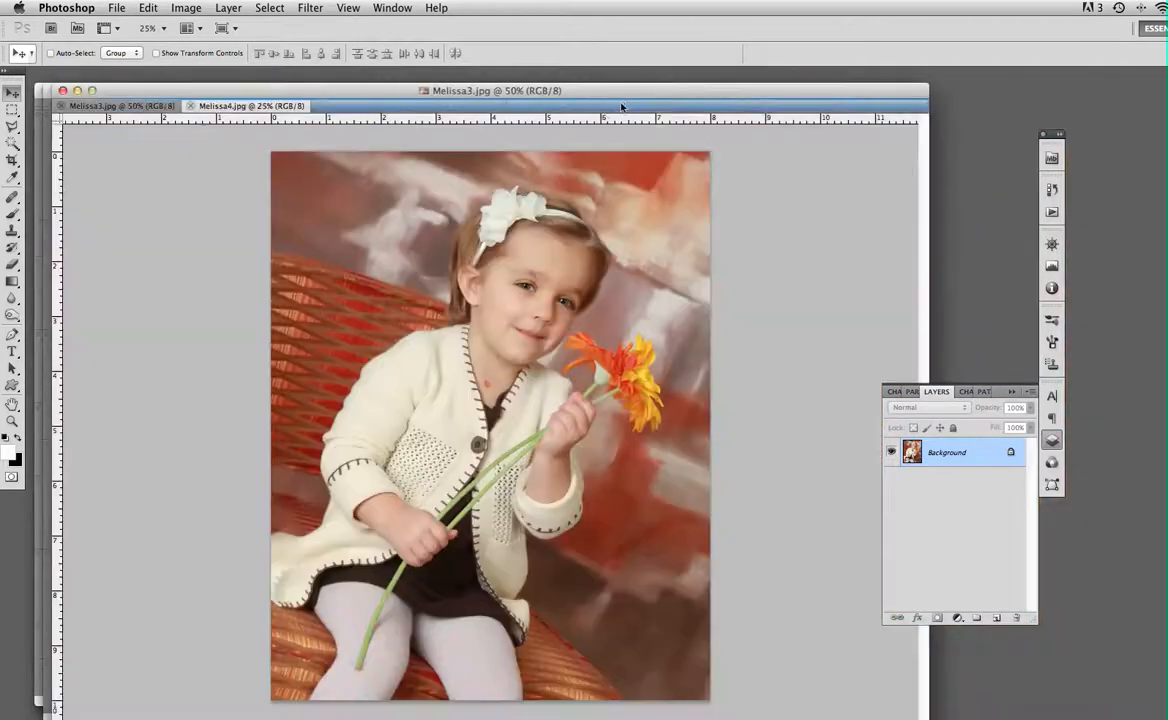
drag(250, 105, 748, 117)
drag(292, 91, 855, 109)
drag(187, 93, 793, 120)
drag(196, 91, 765, 128)
click(483, 106)
drag(483, 106, 226, 118)
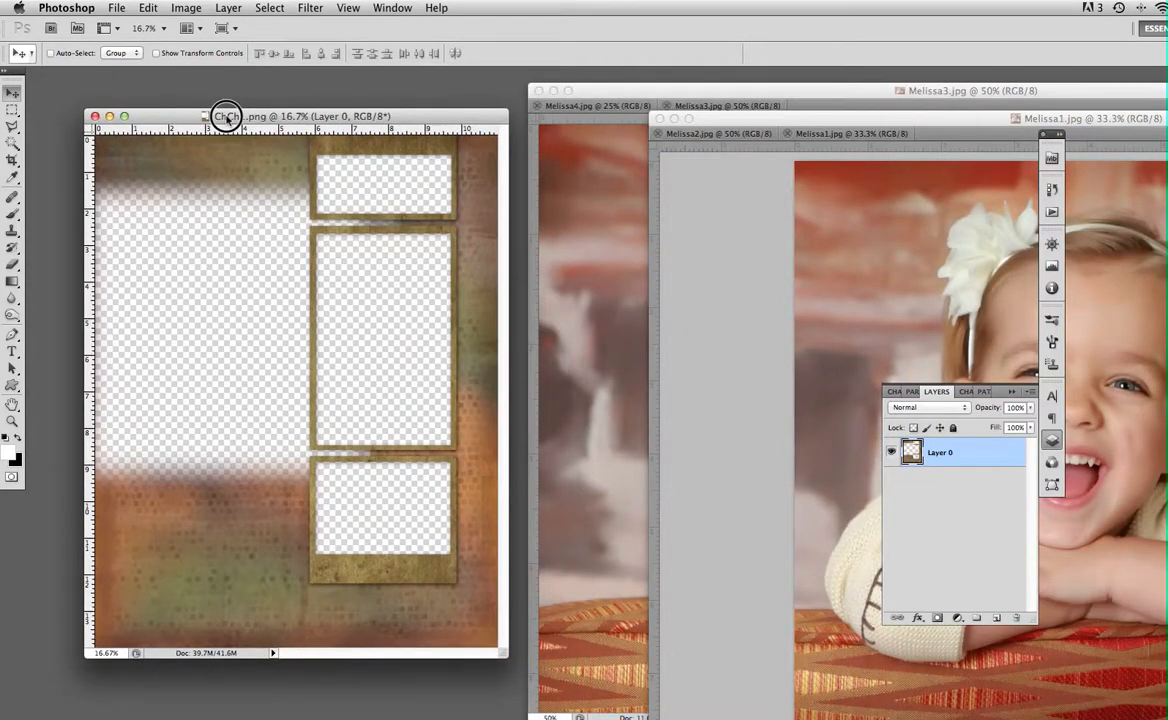
- Copy the background layers of Melissa1.jpg and Melissa2.jpg into ChCh1.png, accepting the color profile conversion
click(848, 132)
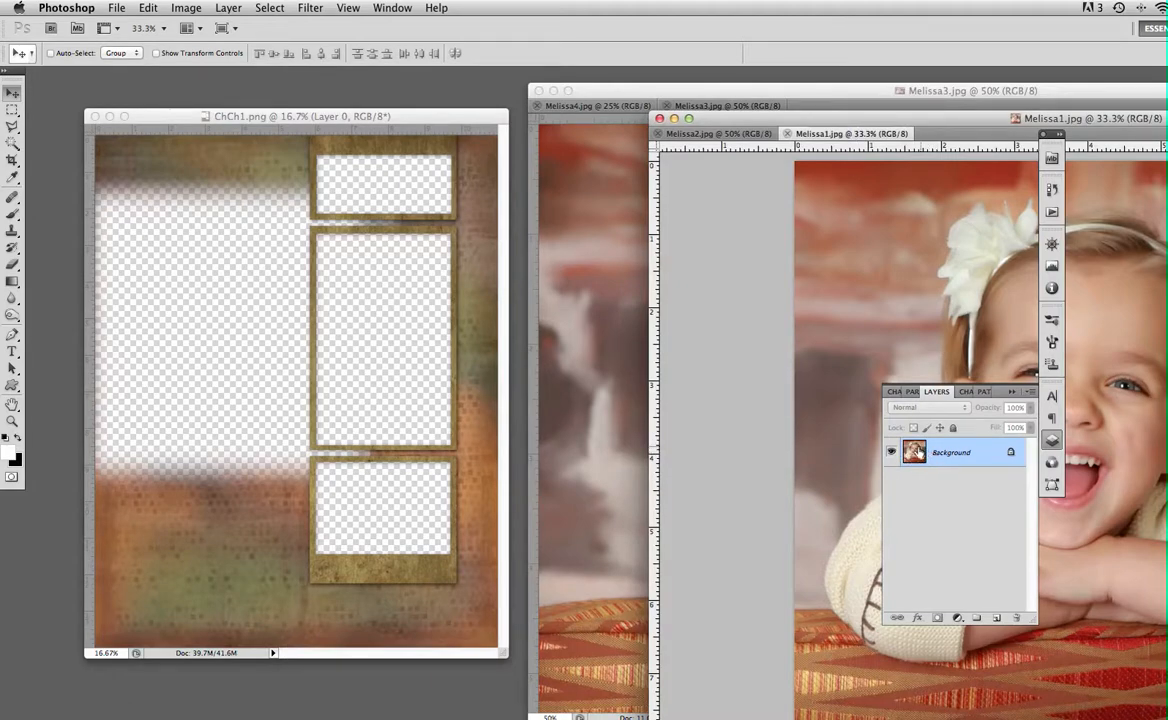
drag(914, 452, 294, 326)
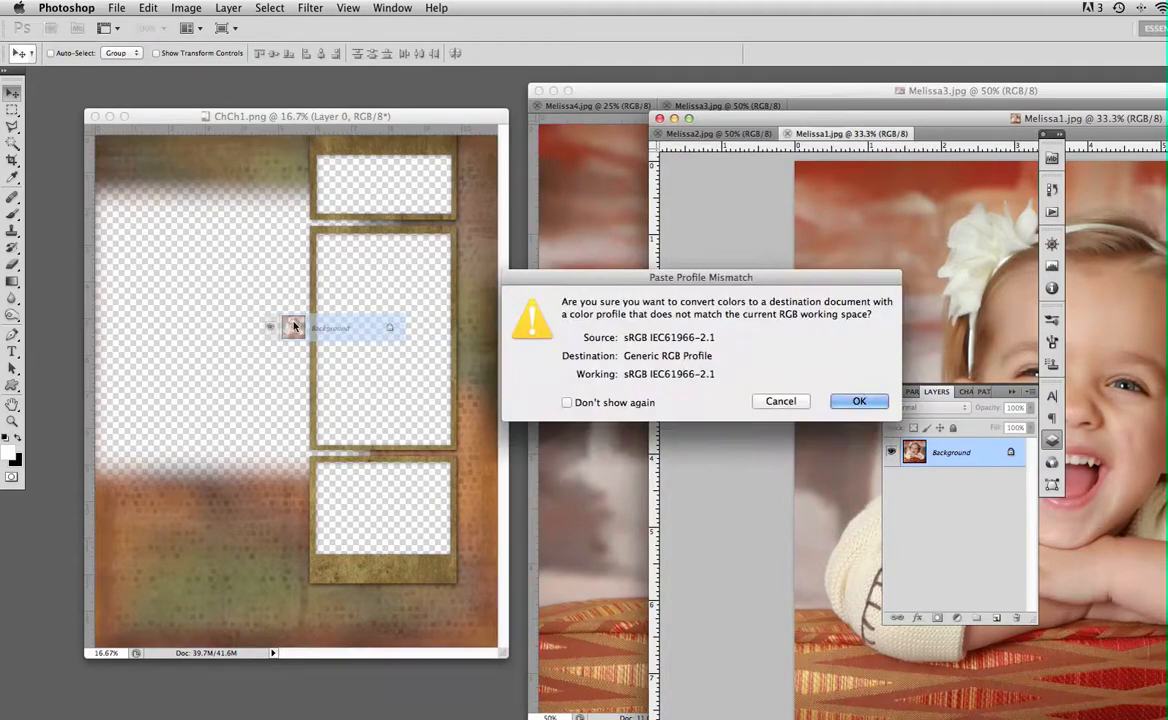
click(850, 401)
click(754, 133)
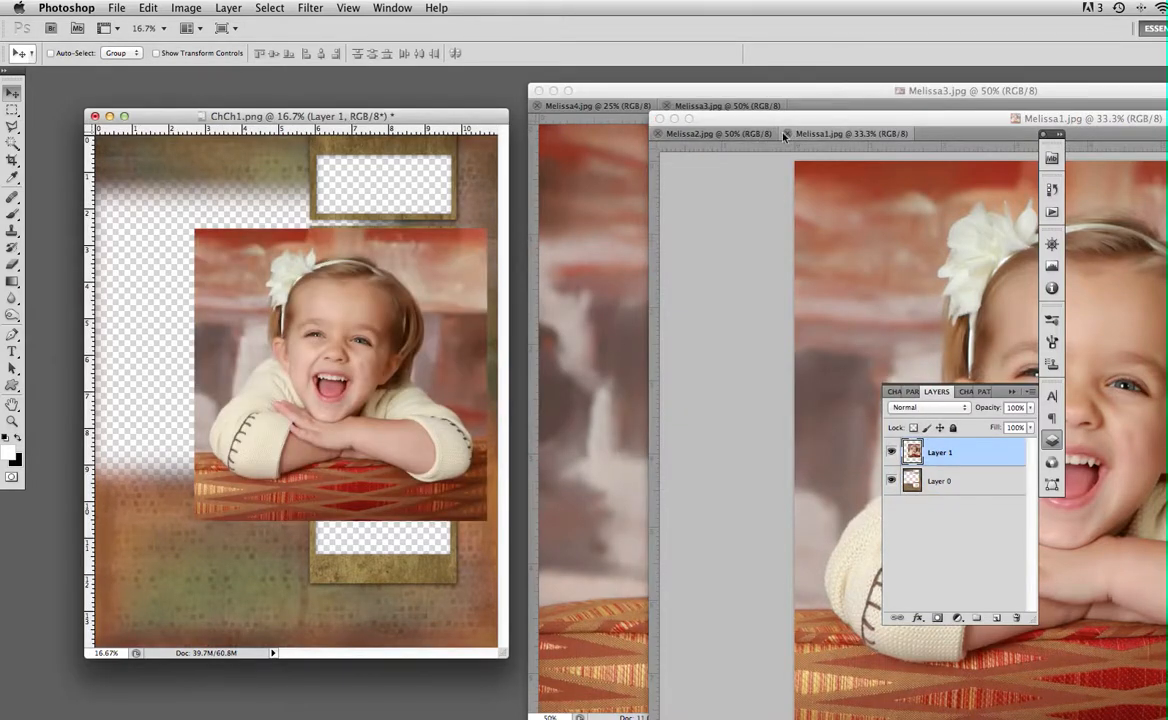
drag(916, 452, 270, 352)
click(853, 399)
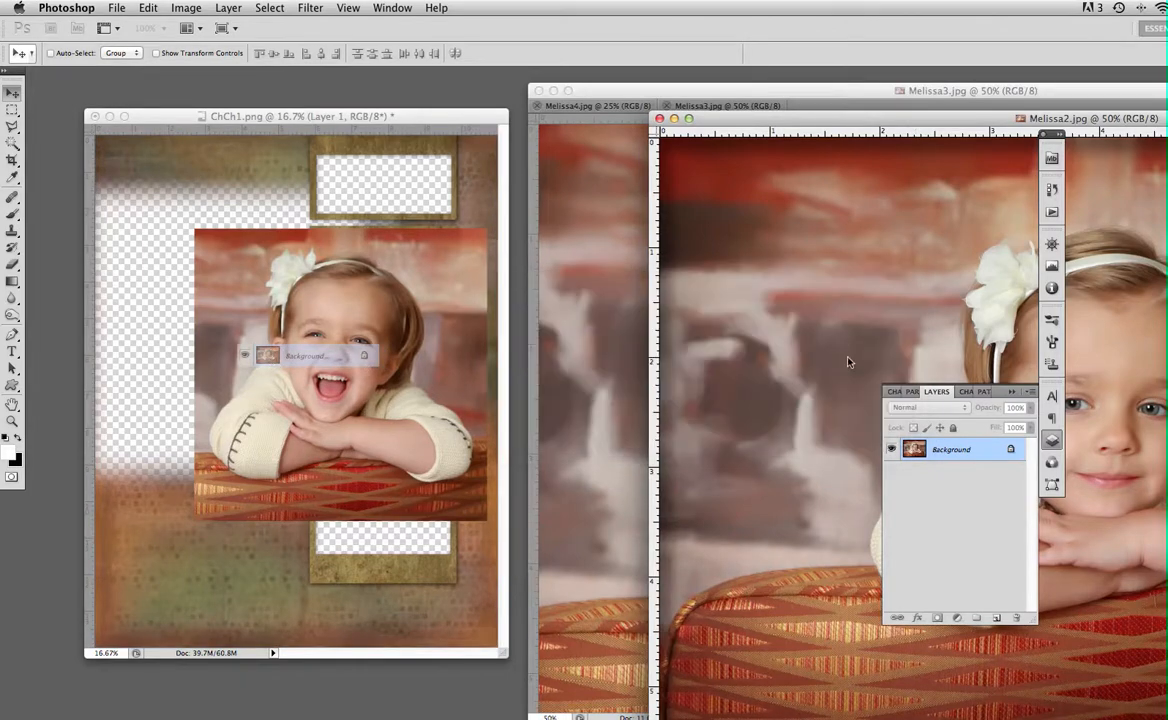
- Copy the background layers of Melissa3.jpg and Melissa4.jpg into ChCh1.png, accepting the color profile conversion
click(716, 107)
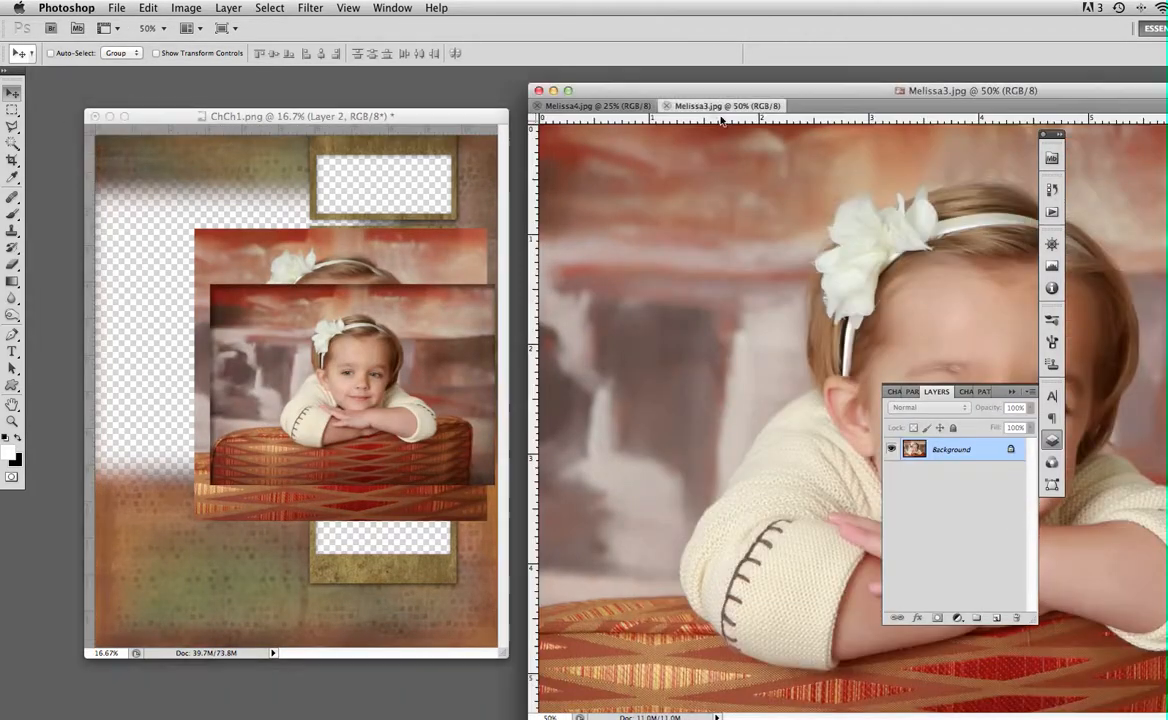
drag(914, 449, 328, 377)
click(840, 400)
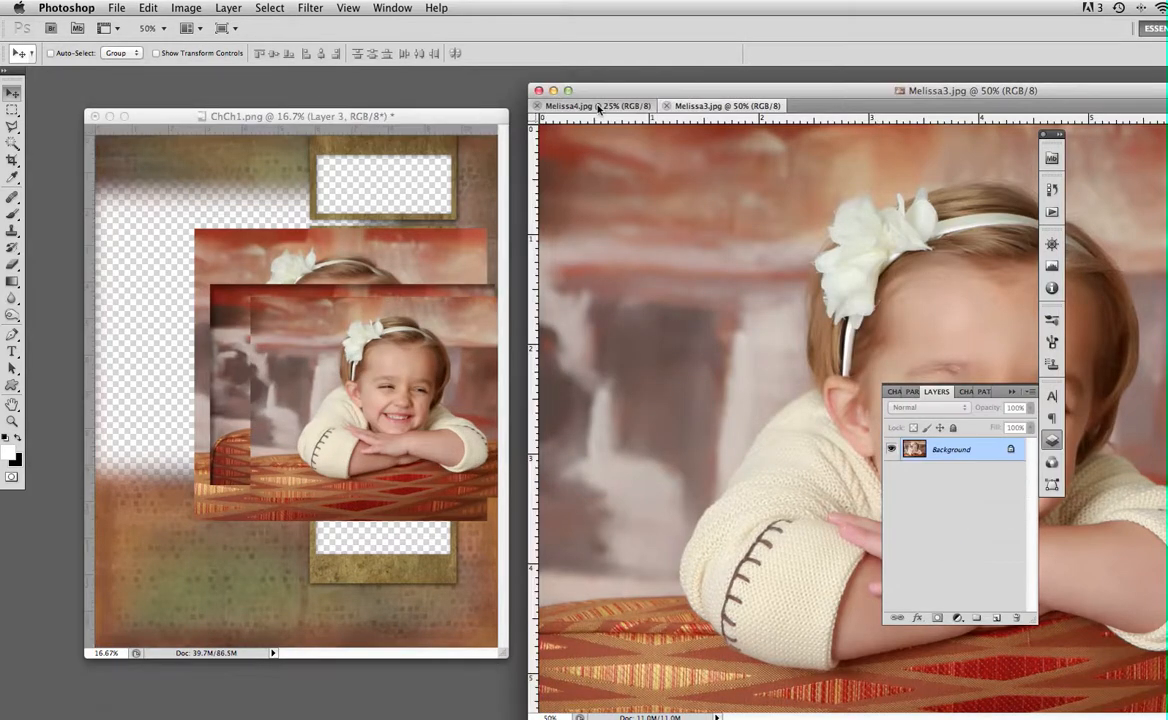
click(599, 106)
drag(914, 463, 347, 365)
click(859, 401)
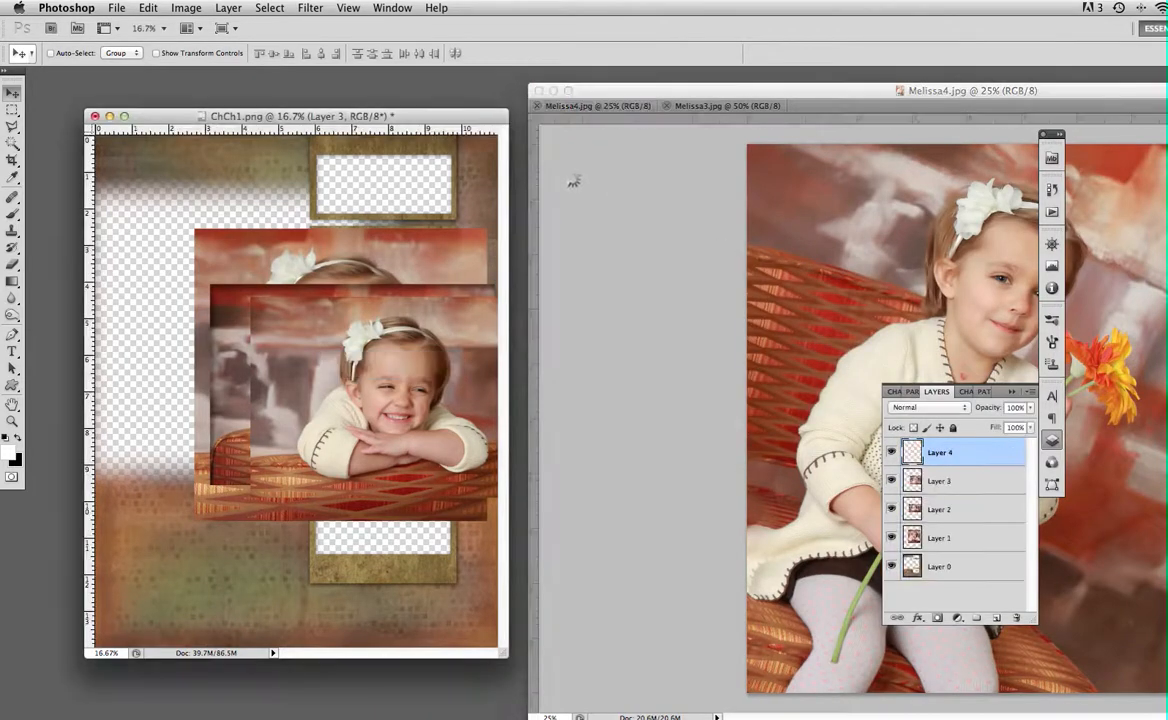
- Close the source photo documents and move the ChCh1.png window back to the middle of the workspace
click(665, 106)
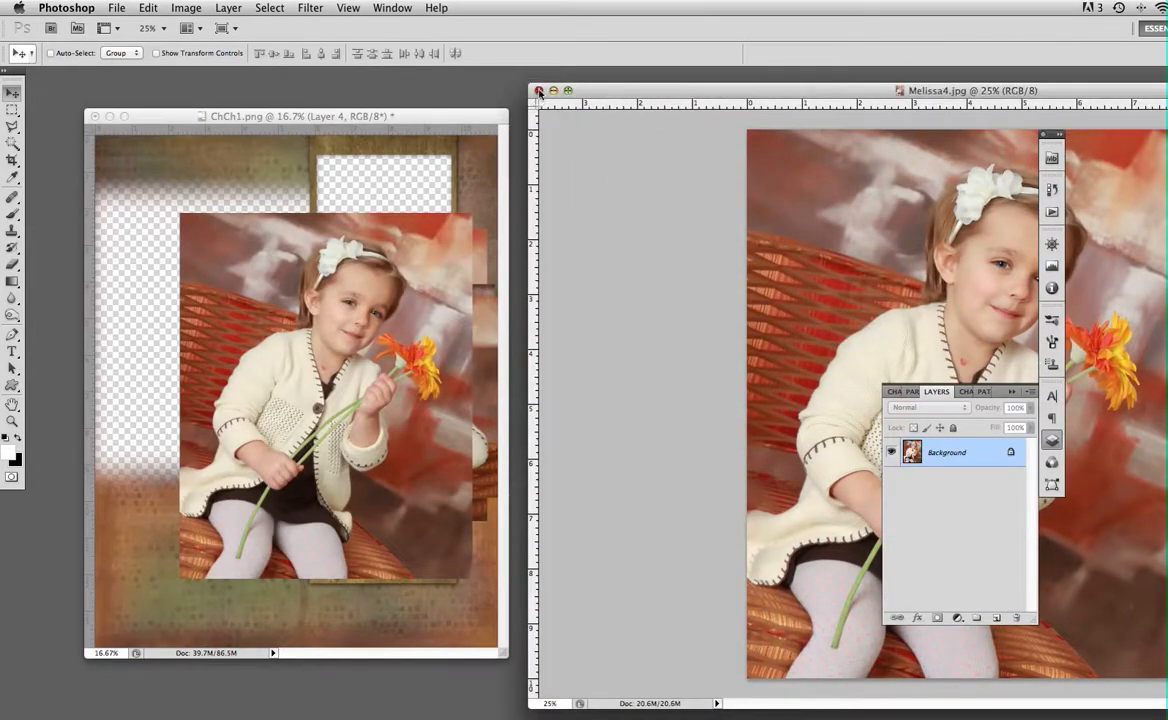
key(super+w)
drag(371, 116, 614, 105)
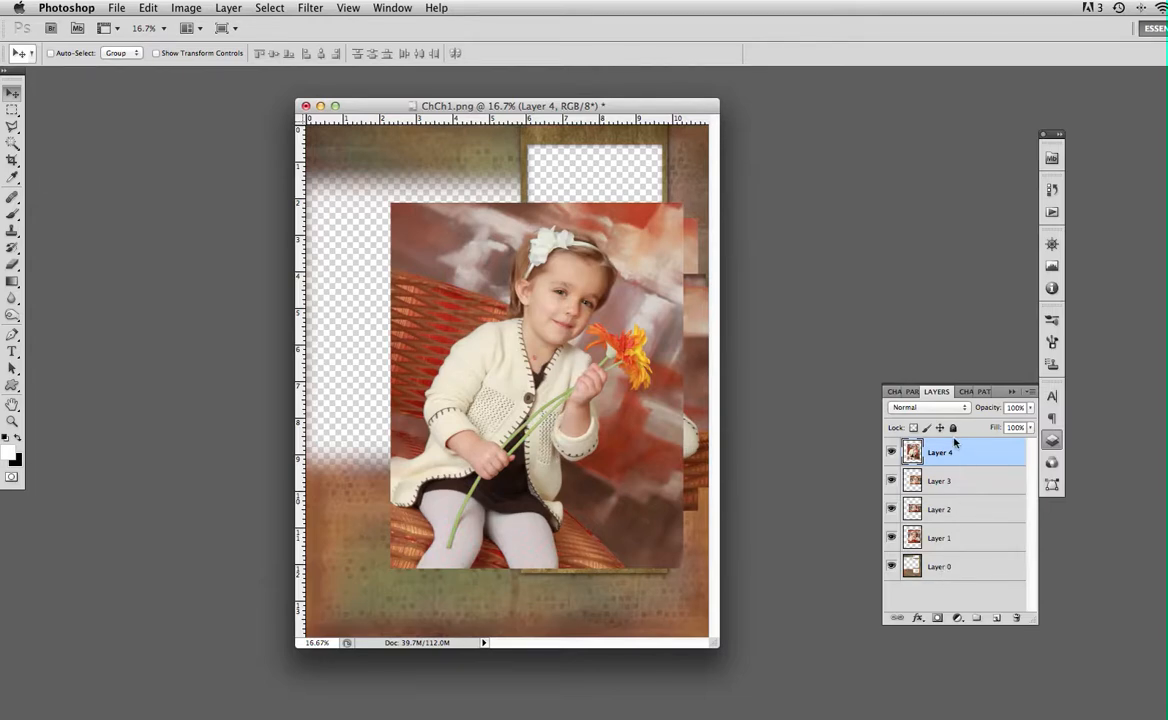
- Duplicate Layer 0 under the name Template and move the copy to the top of the layer stack
mouse_move(966, 577)
mouse_down()
mouse_move(967, 447)
mouse_move(975, 557)
mouse_move(962, 568)
mouse_up()
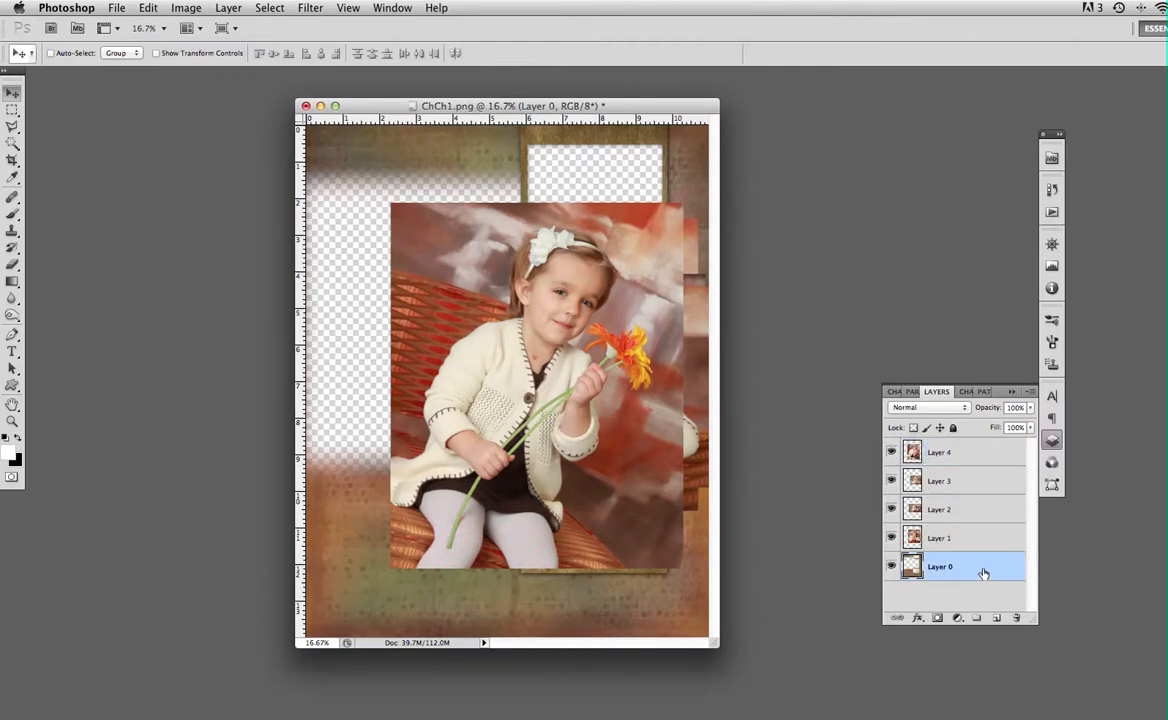
click(1025, 392)
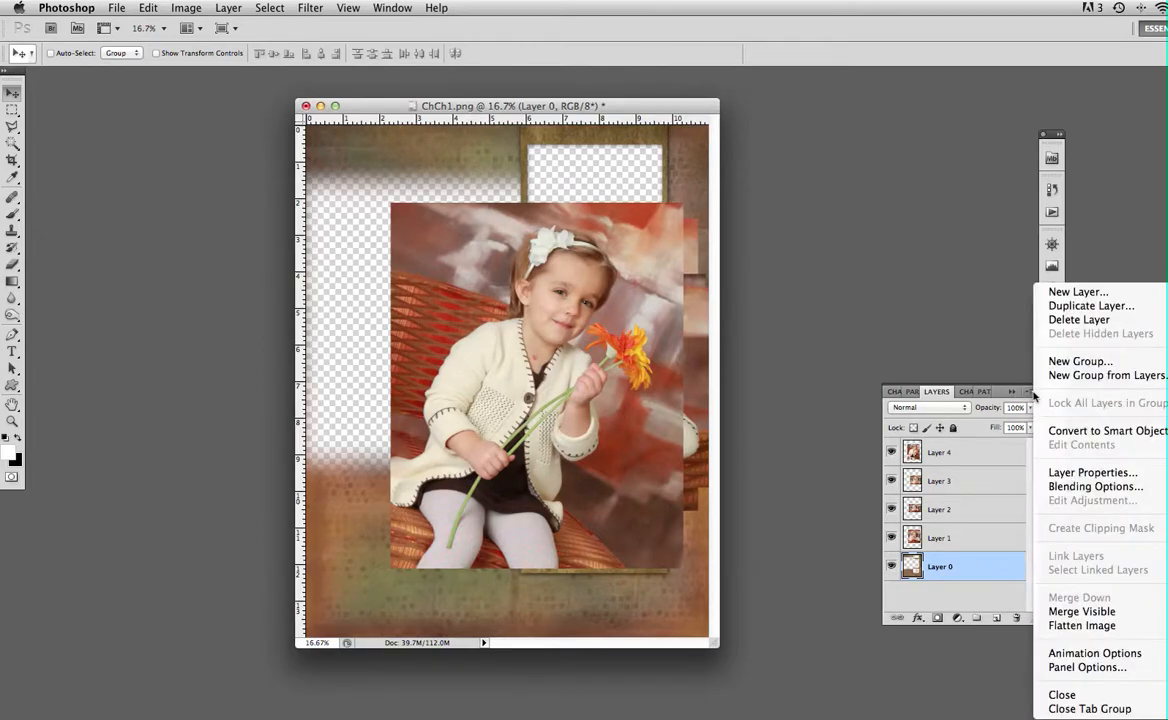
click(1073, 306)
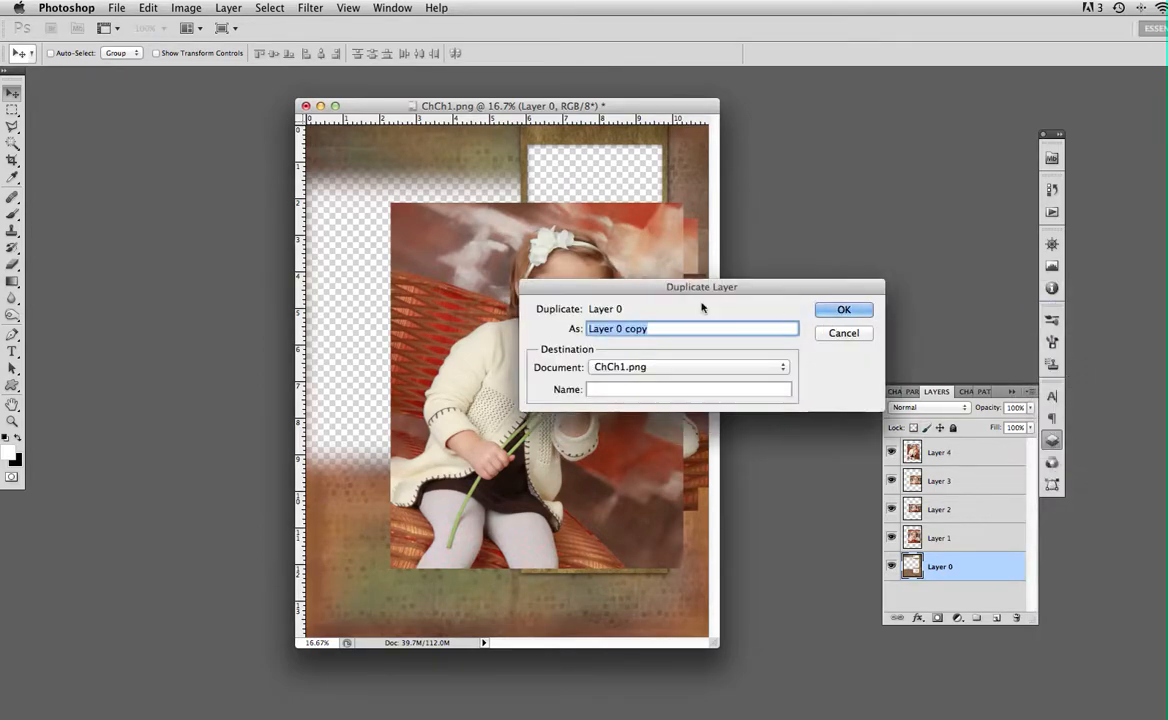
text(Template)
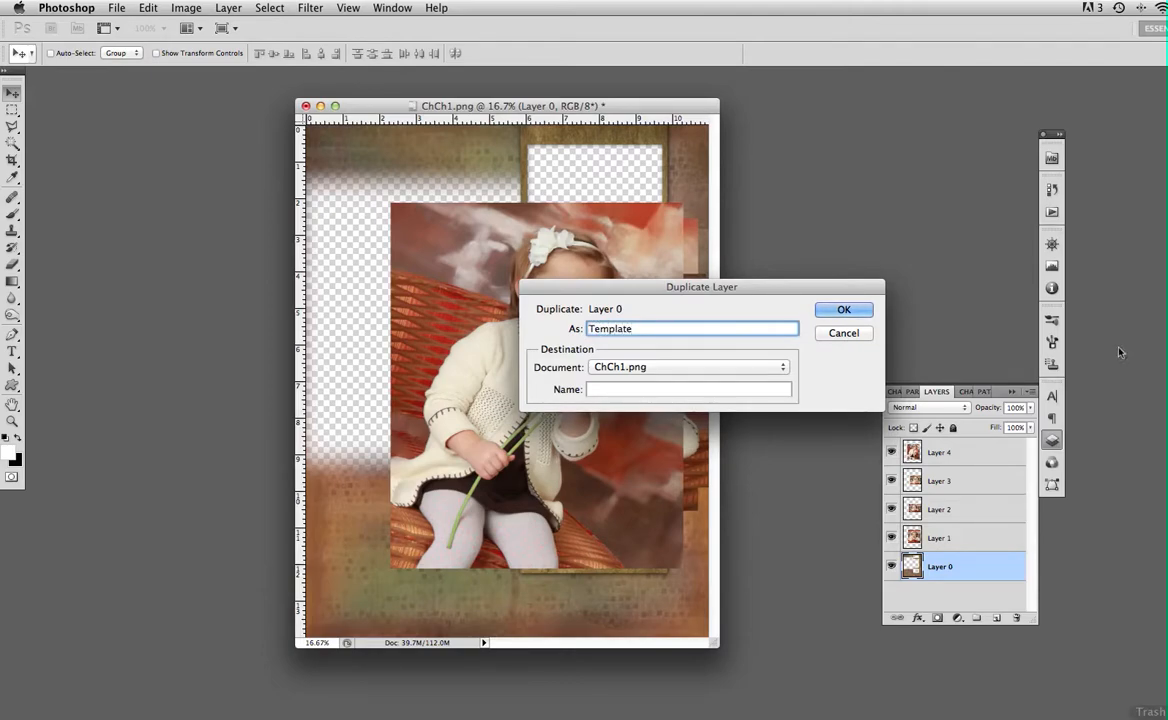
click(840, 311)
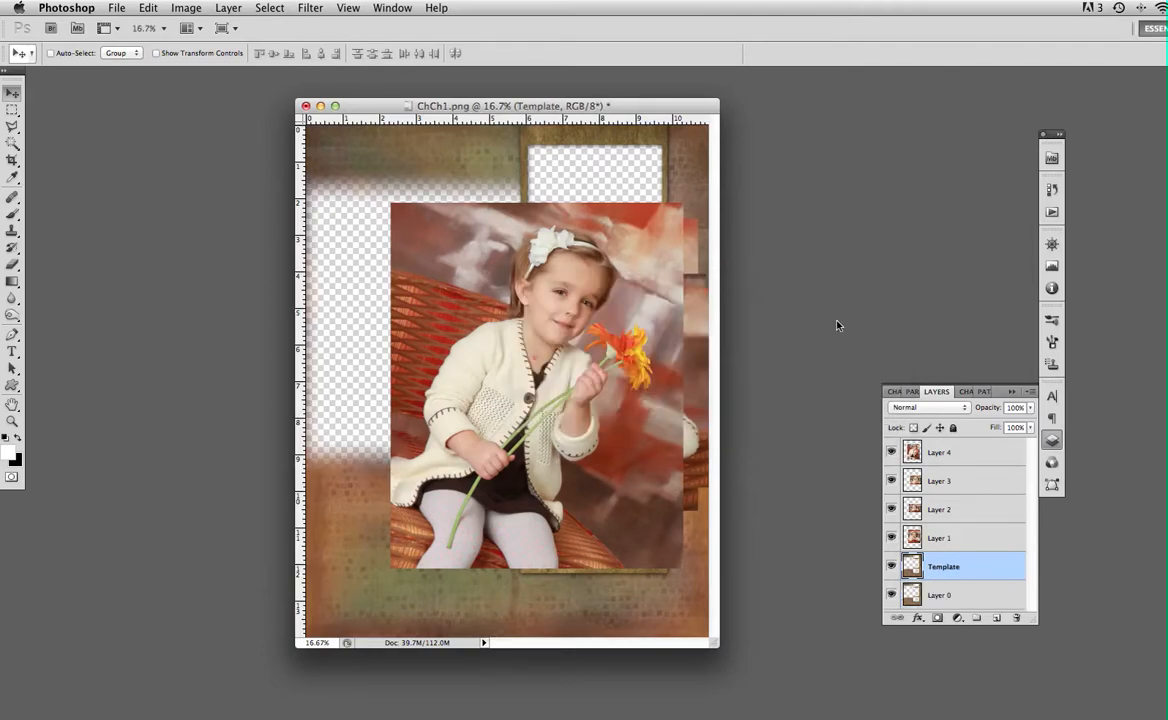
drag(950, 566, 944, 443)
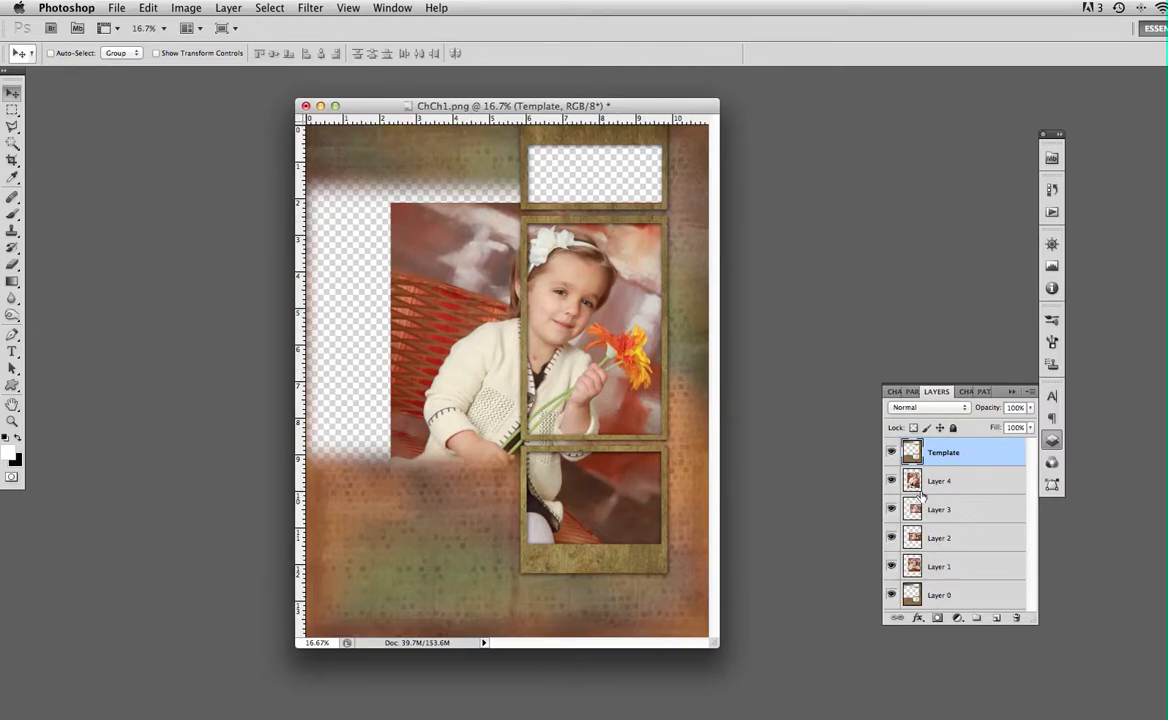
- Hide Layer 4, Layer 3 and Layer 2
click(891, 481)
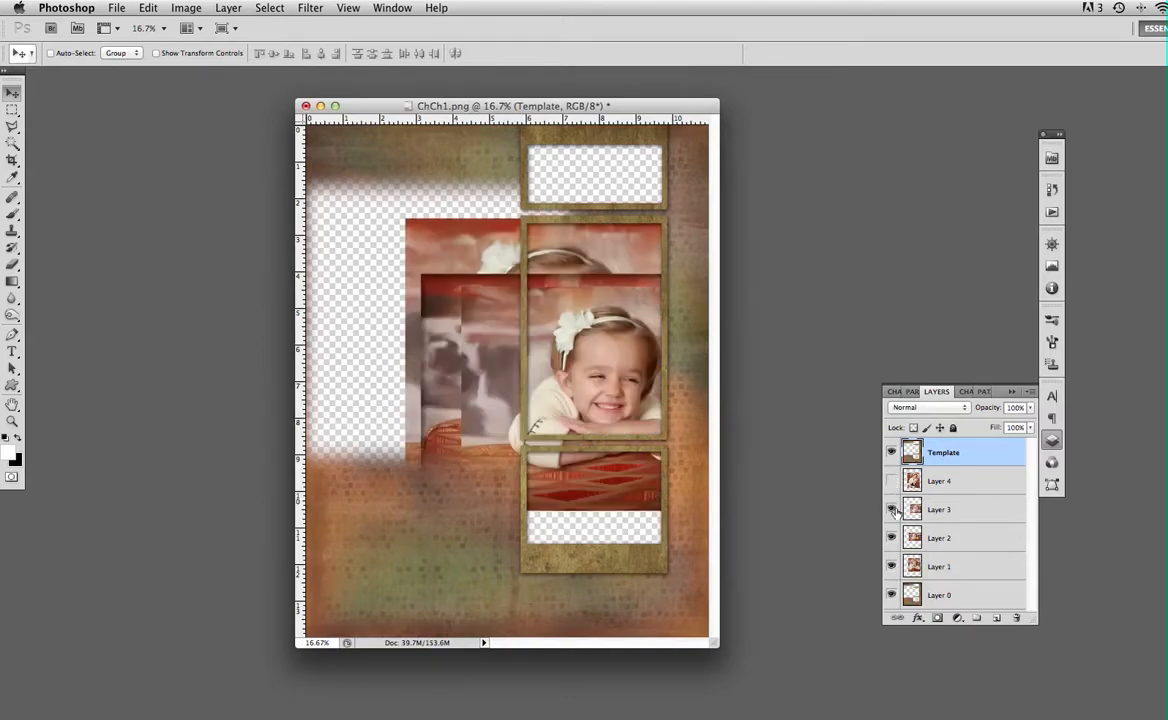
click(891, 510)
click(891, 538)
- Scale the Layer 1 photo to about 78% and position it behind the template's middle frame opening
click(948, 566)
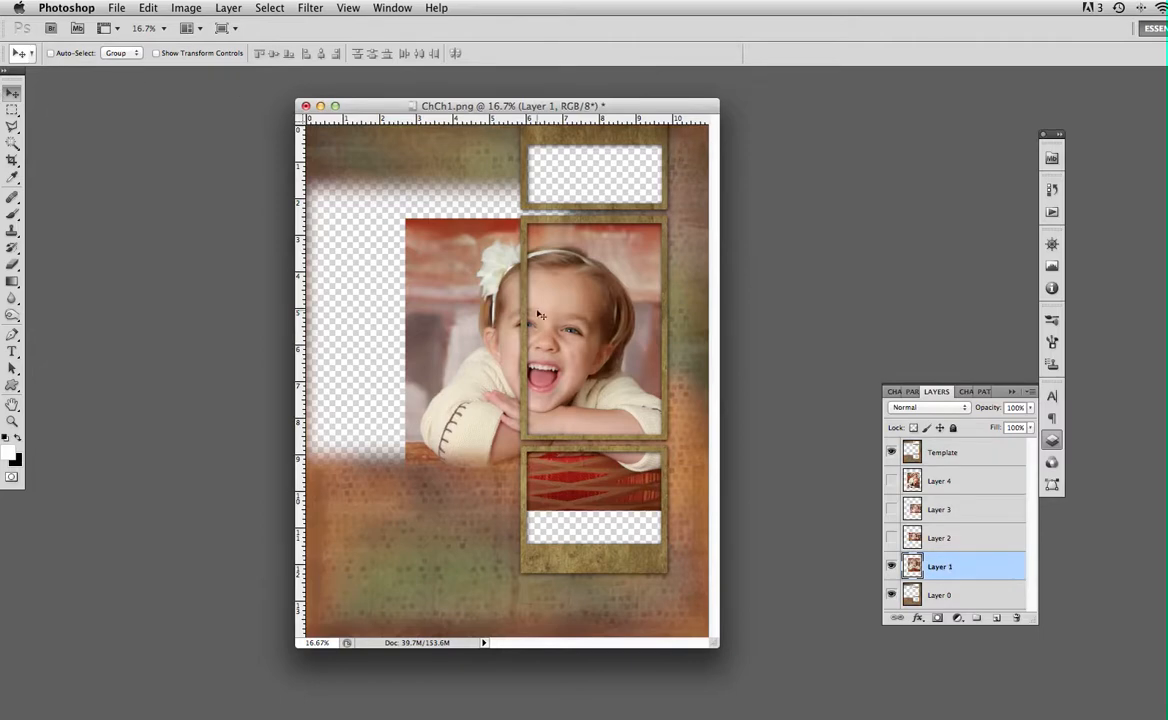
drag(579, 295, 611, 285)
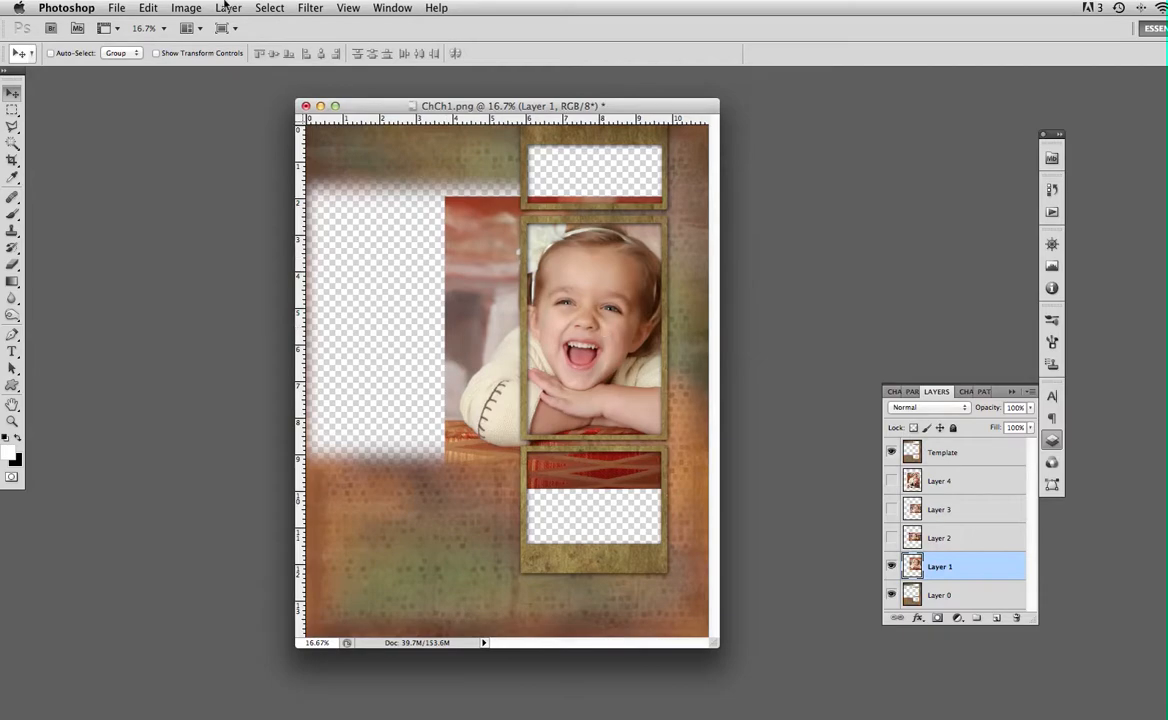
click(148, 7)
mouse_move(220, 331)
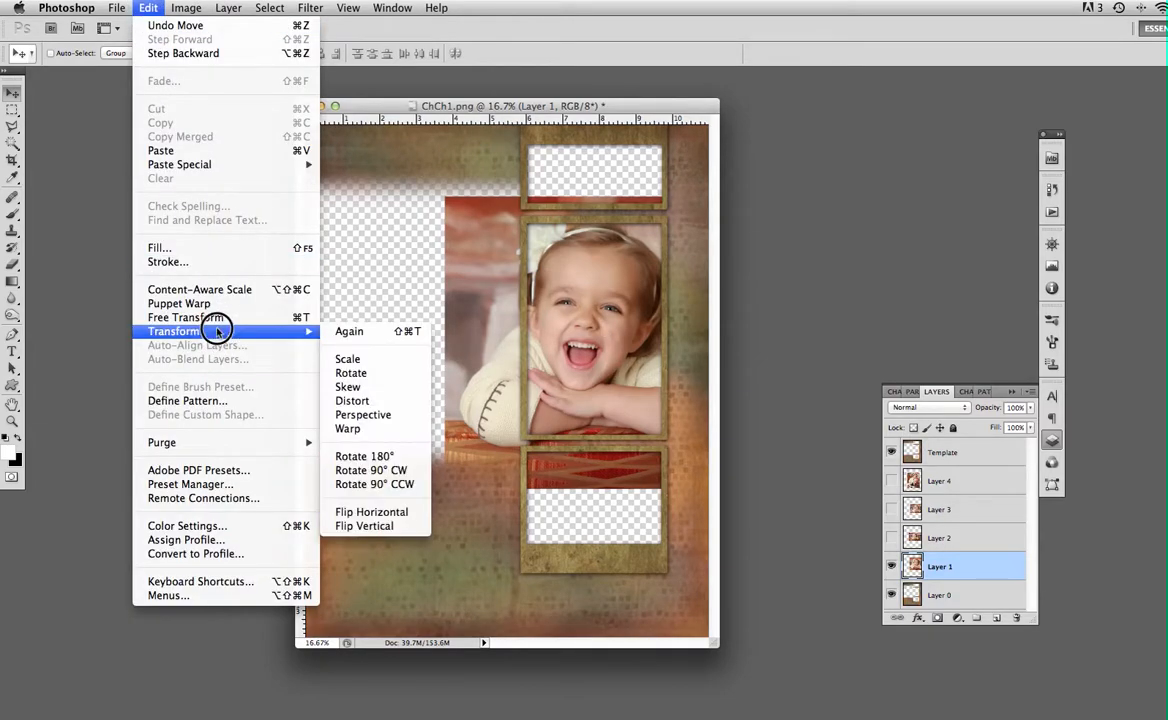
click(349, 358)
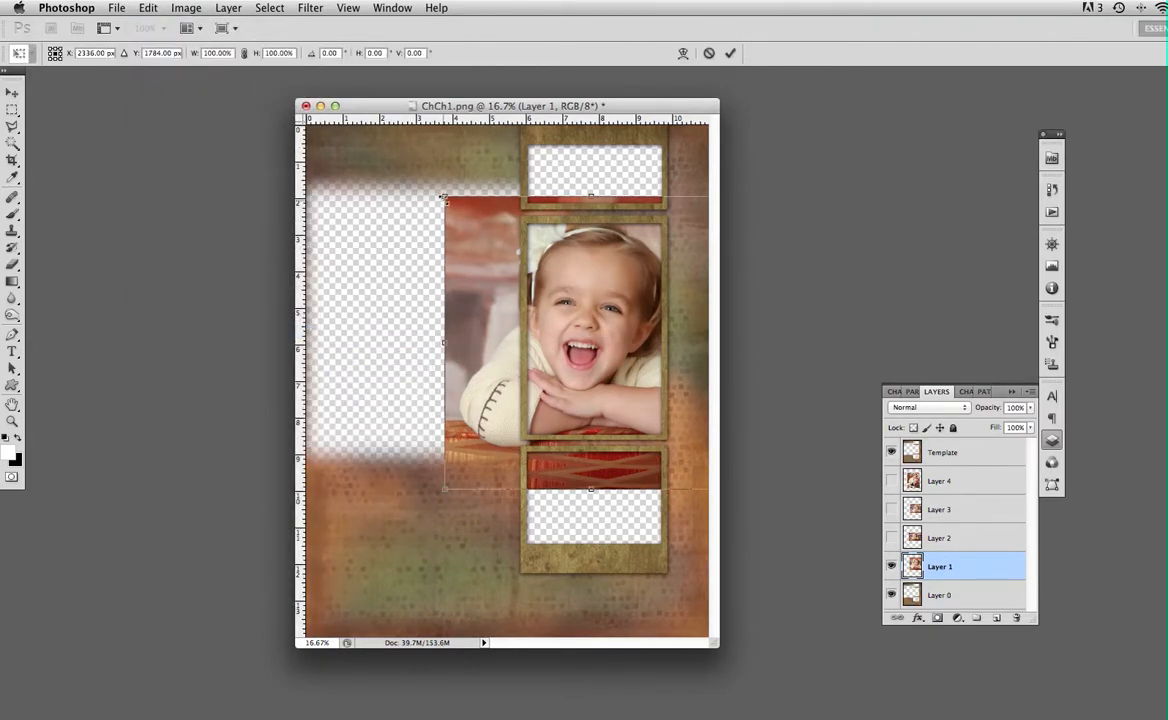
drag(443, 196, 502, 248)
drag(580, 339, 565, 300)
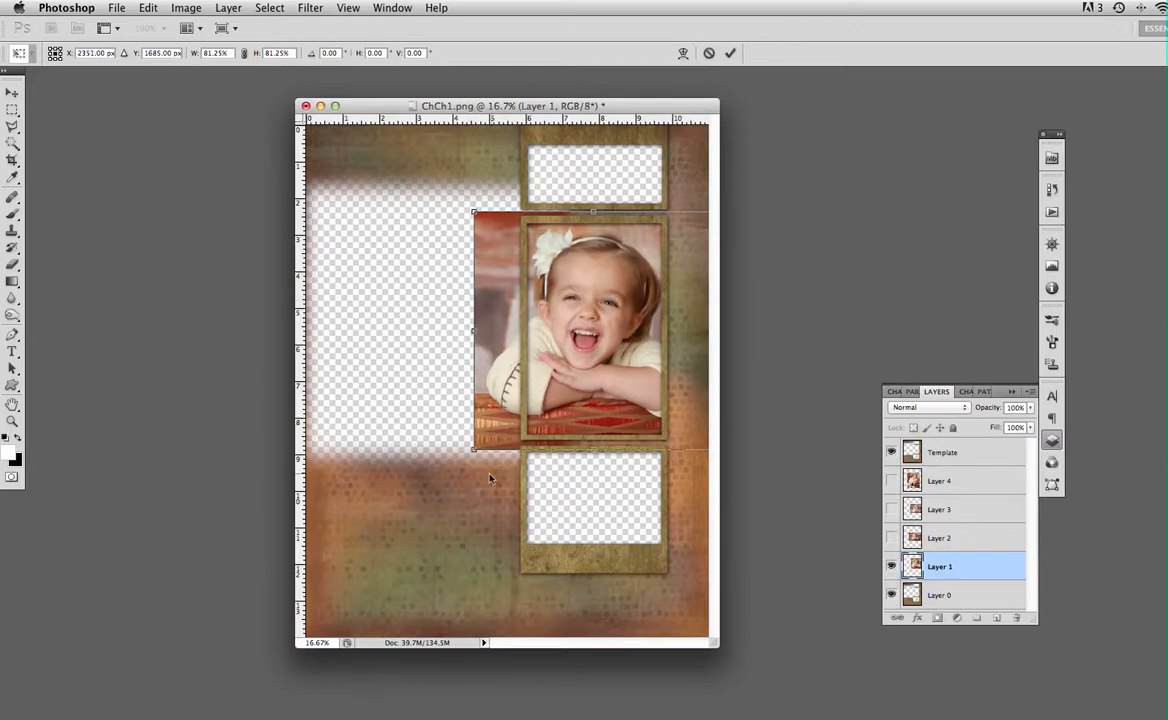
drag(474, 449, 487, 443)
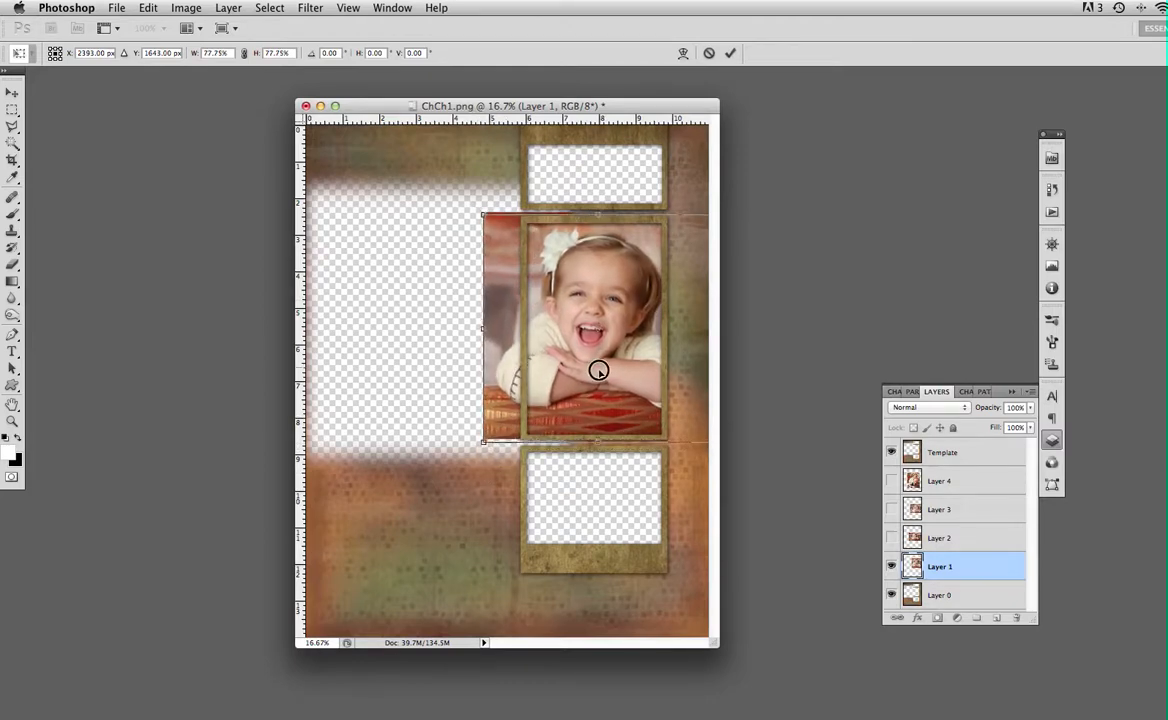
drag(596, 375, 598, 383)
key(Return)
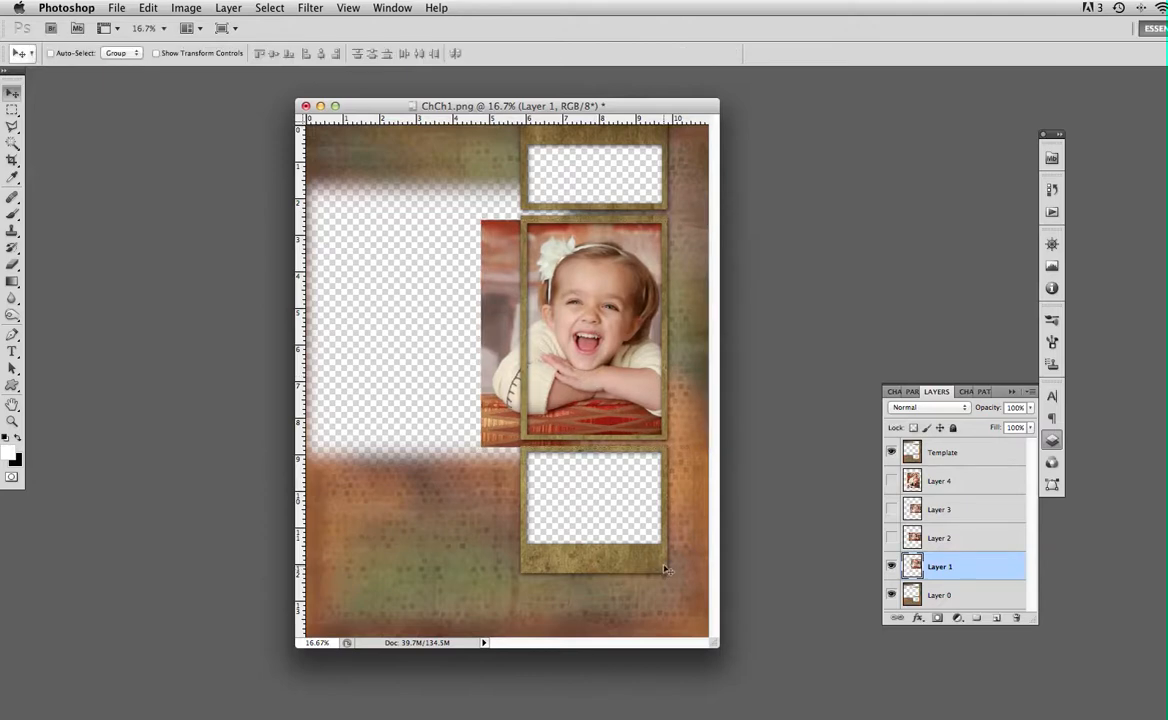
- Show Layer 2, scale its photo to about 54%, and position it behind the template's top frame opening
click(891, 538)
click(940, 538)
drag(592, 399, 608, 249)
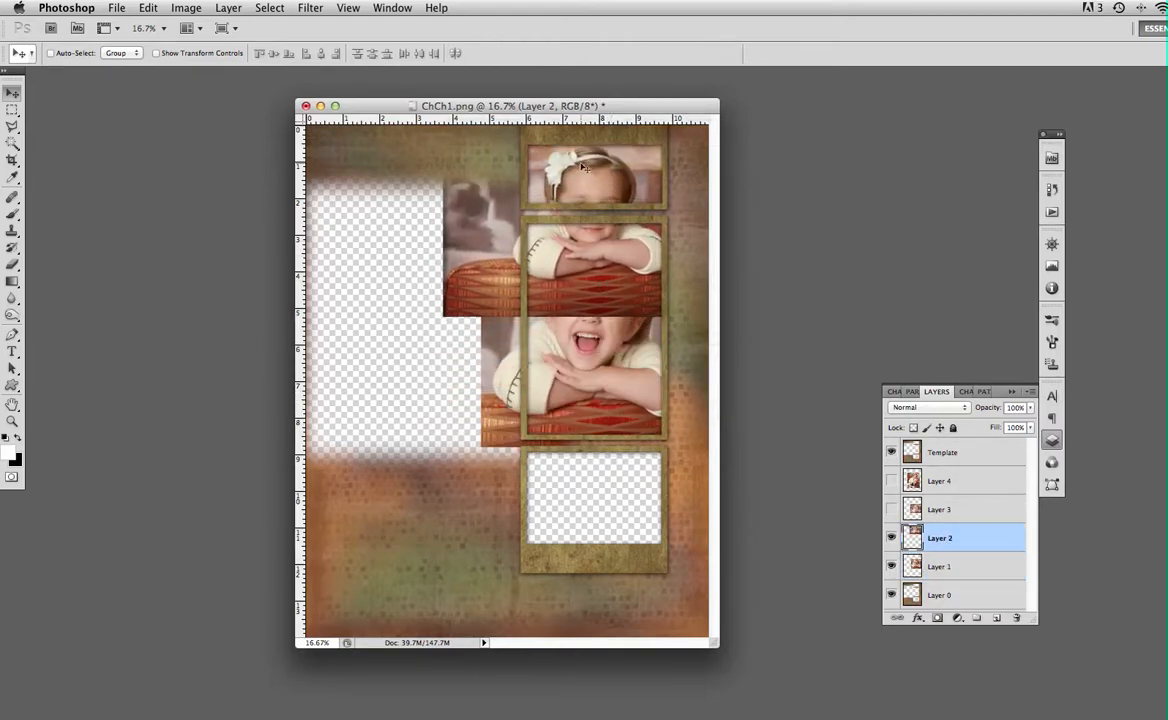
click(150, 8)
mouse_move(262, 331)
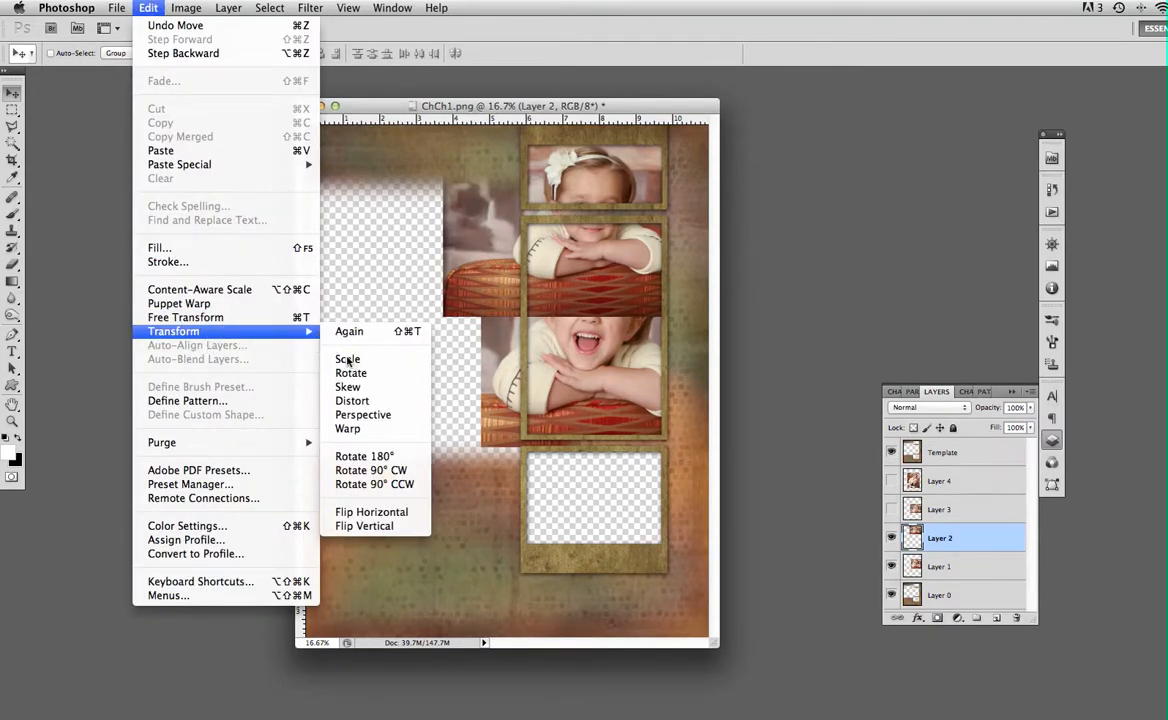
click(346, 359)
drag(443, 317, 544, 190)
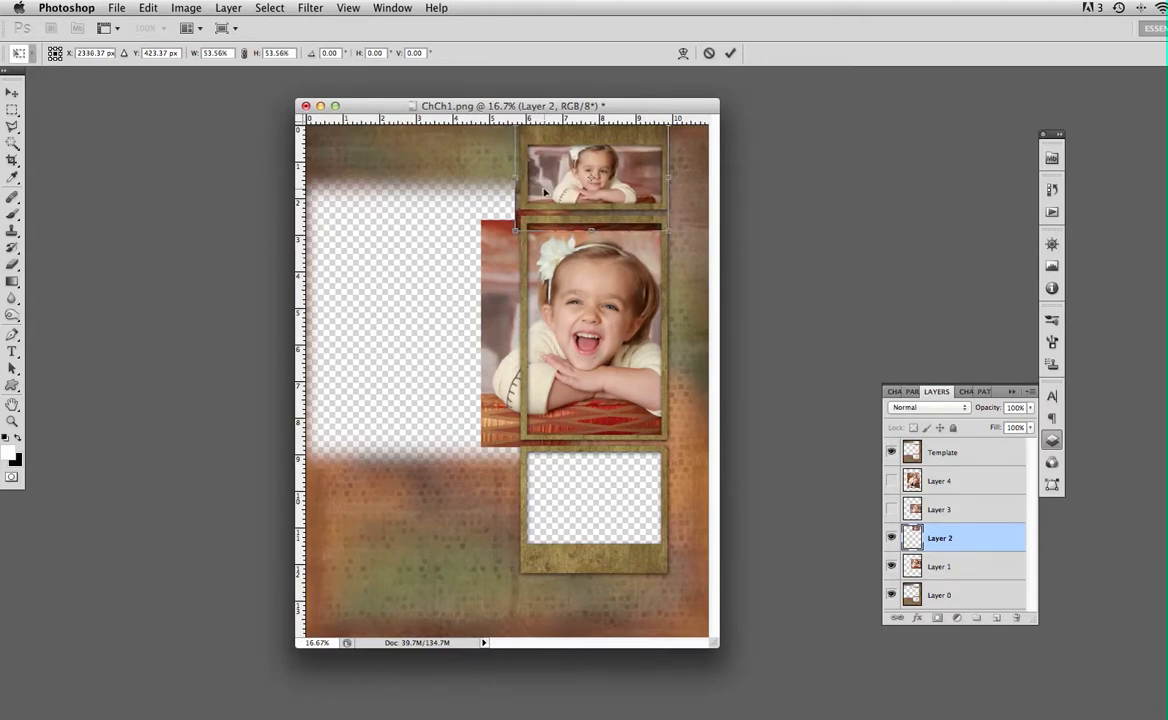
key(Return)
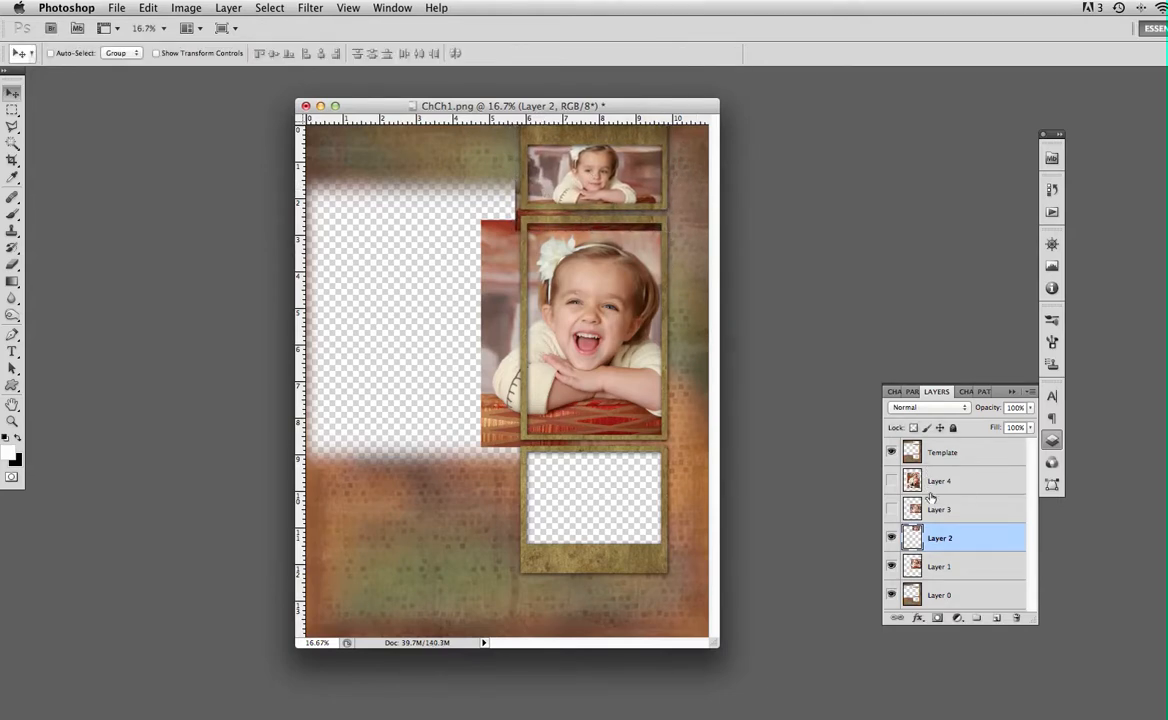
- Show Layer 3, scale its photo down, and position it behind the template's bottom frame opening
click(932, 509)
click(891, 509)
drag(548, 367, 588, 503)
click(150, 7)
mouse_move(224, 334)
click(365, 289)
drag(457, 423, 542, 483)
mouse_move(603, 522)
mouse_down()
mouse_move(524, 475)
mouse_move(550, 483)
mouse_up()
key(Return)
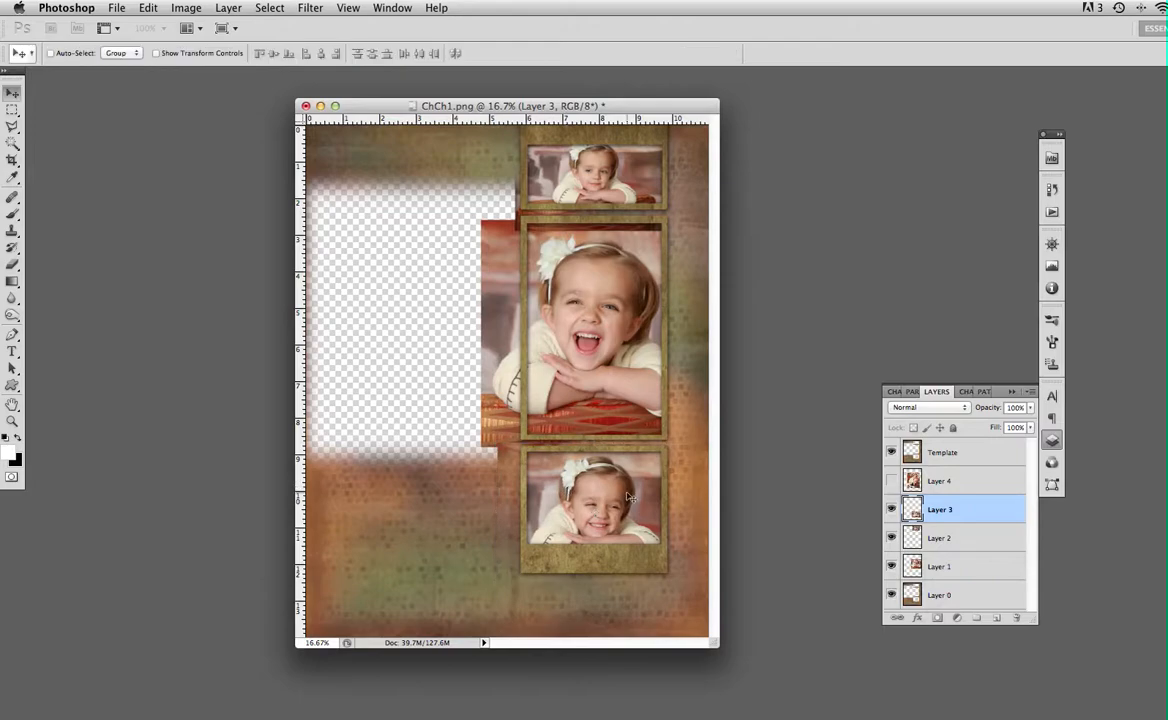
- Show Layer 4 and move its photo behind the template's large soft-edged opening
click(977, 483)
click(891, 481)
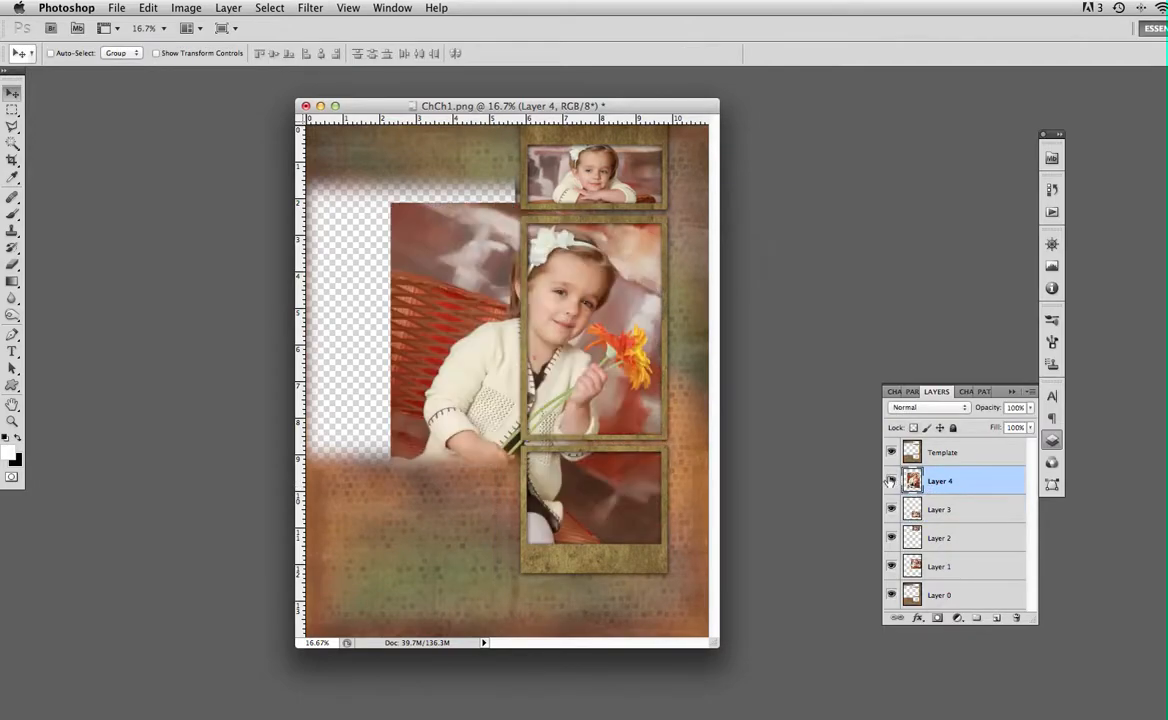
mouse_move(484, 327)
mouse_down()
mouse_move(381, 302)
mouse_move(376, 284)
mouse_move(377, 294)
mouse_up()
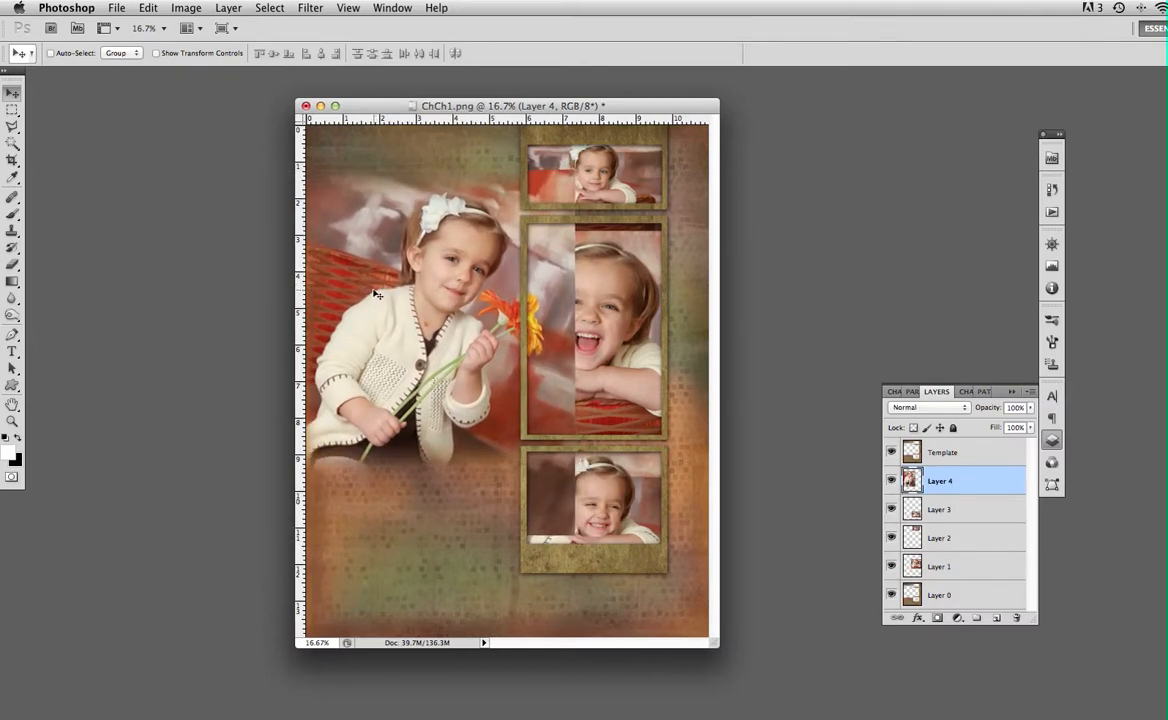
- Rotate the Layer 4 photo by about -19.2°, adjust its position, and move Layer 4 below Layer 1 in the stack
click(148, 8)
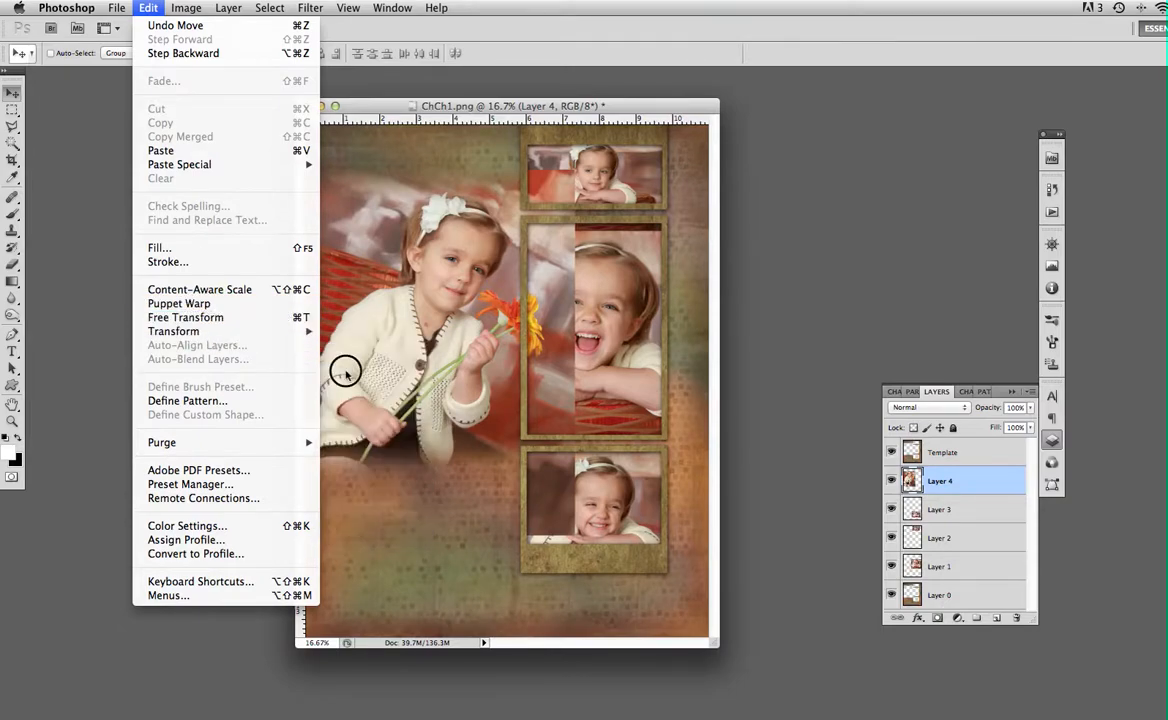
click(351, 374)
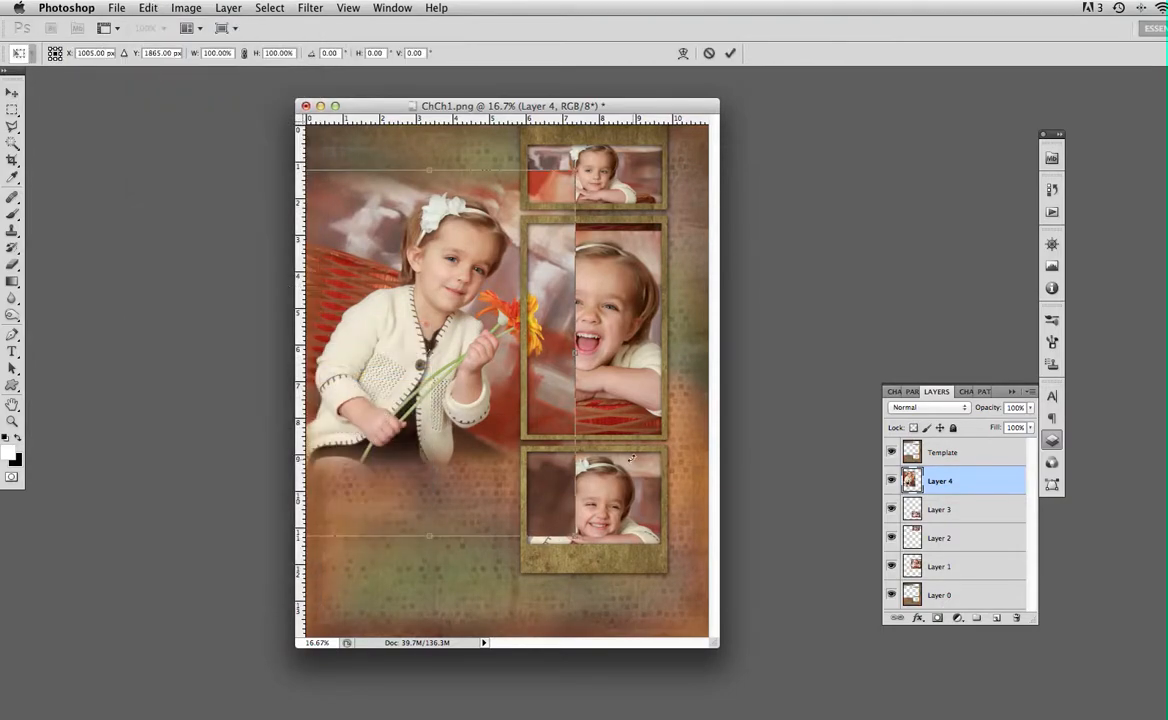
drag(628, 461, 634, 412)
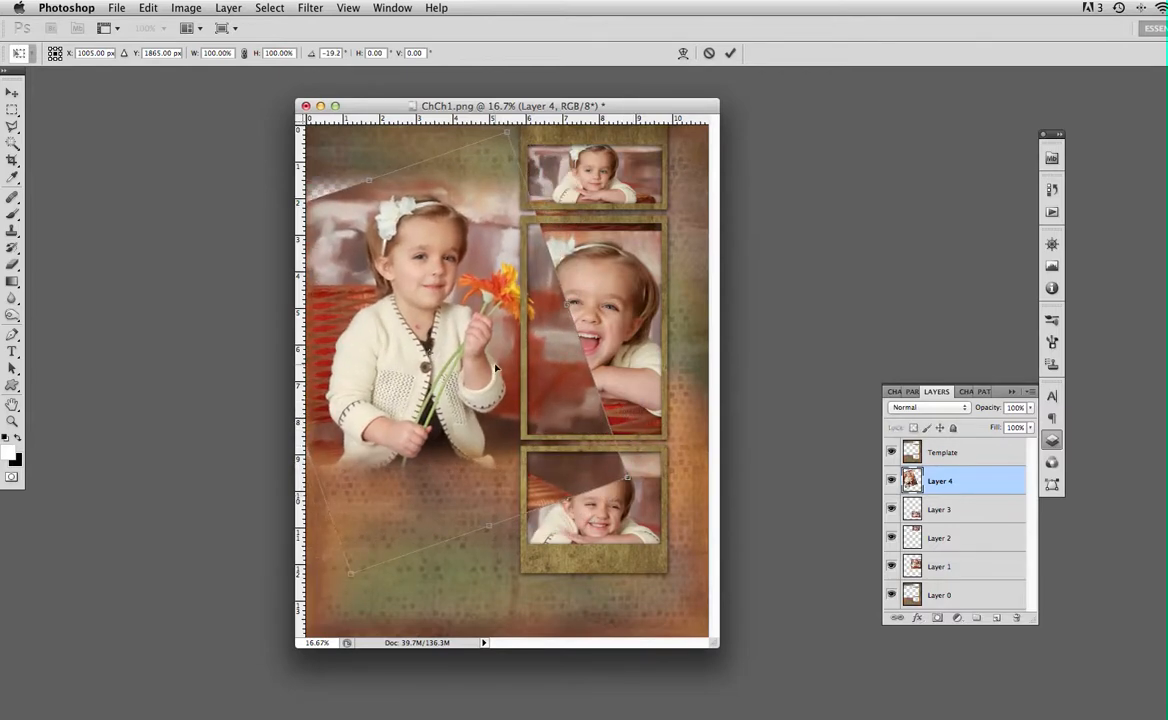
mouse_move(465, 347)
mouse_down()
mouse_move(466, 333)
mouse_move(470, 348)
mouse_up()
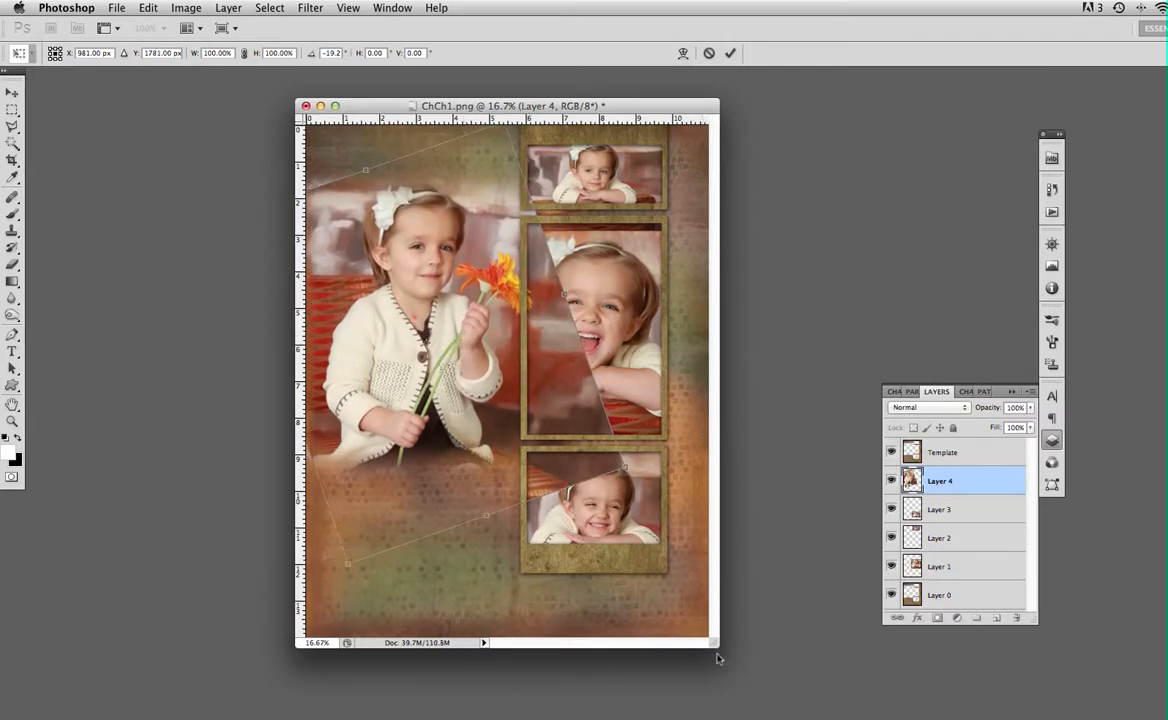
key(Return)
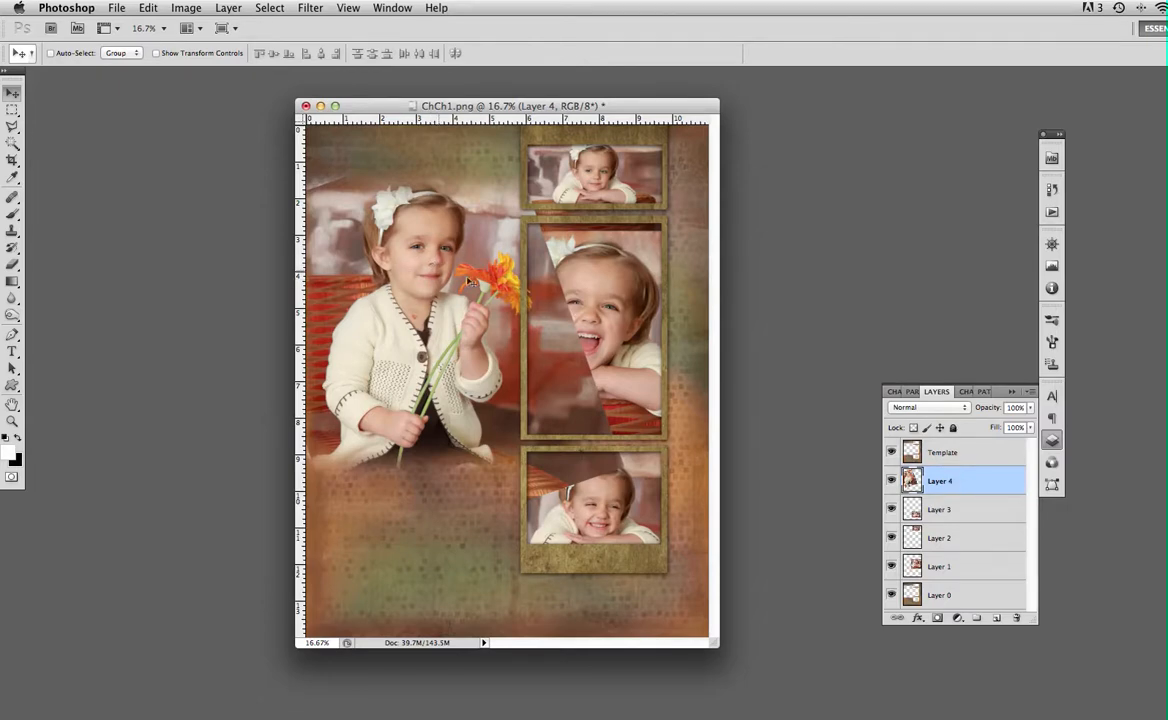
drag(954, 480, 960, 580)
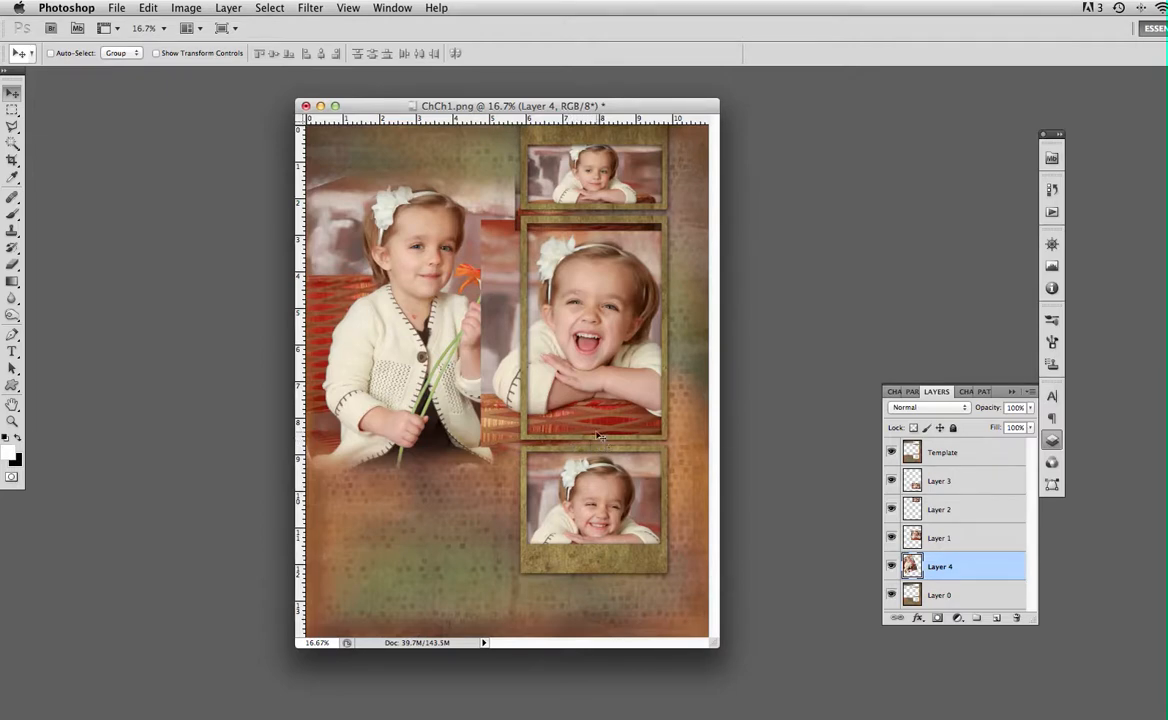
- Try to trim Layer 1 by selecting the middle frame area, inverting the selection and cutting the pixels outside it
click(12, 110)
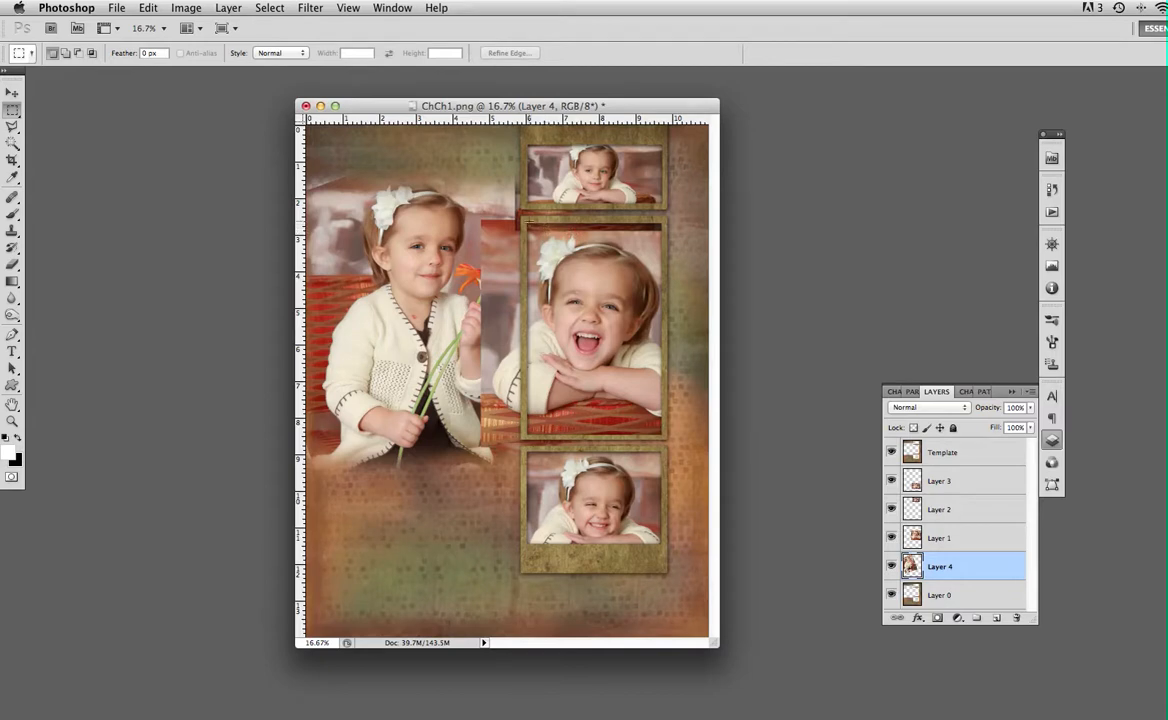
drag(523, 218, 663, 436)
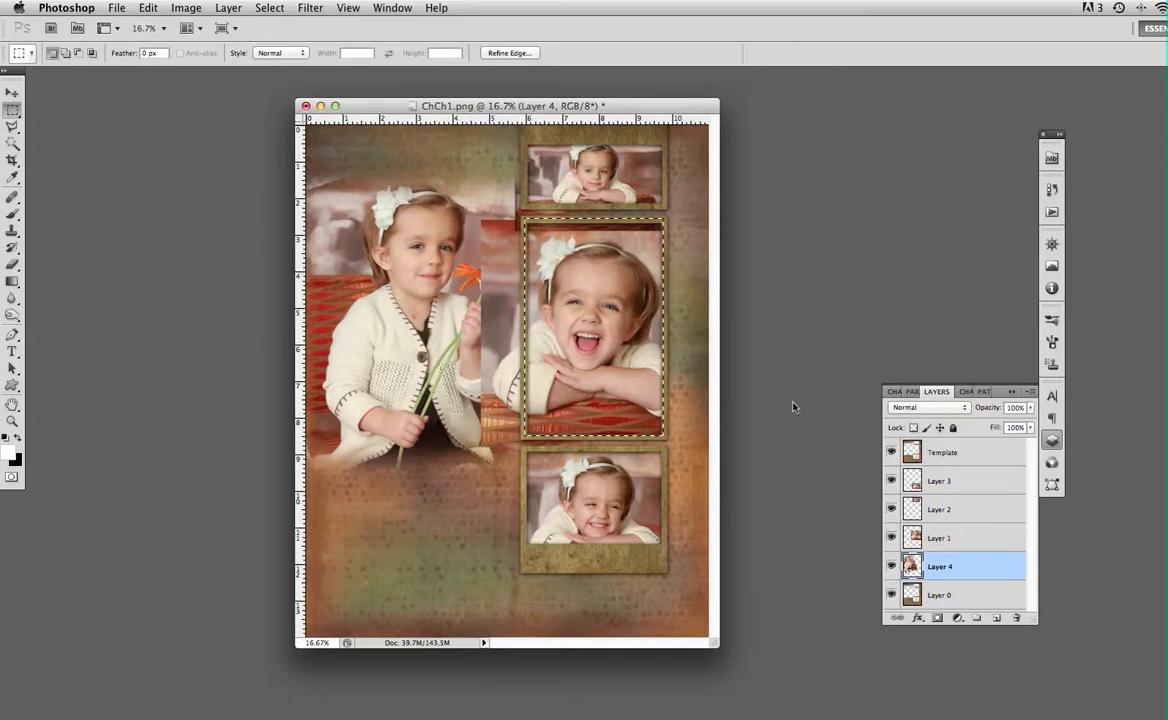
click(958, 540)
click(262, 6)
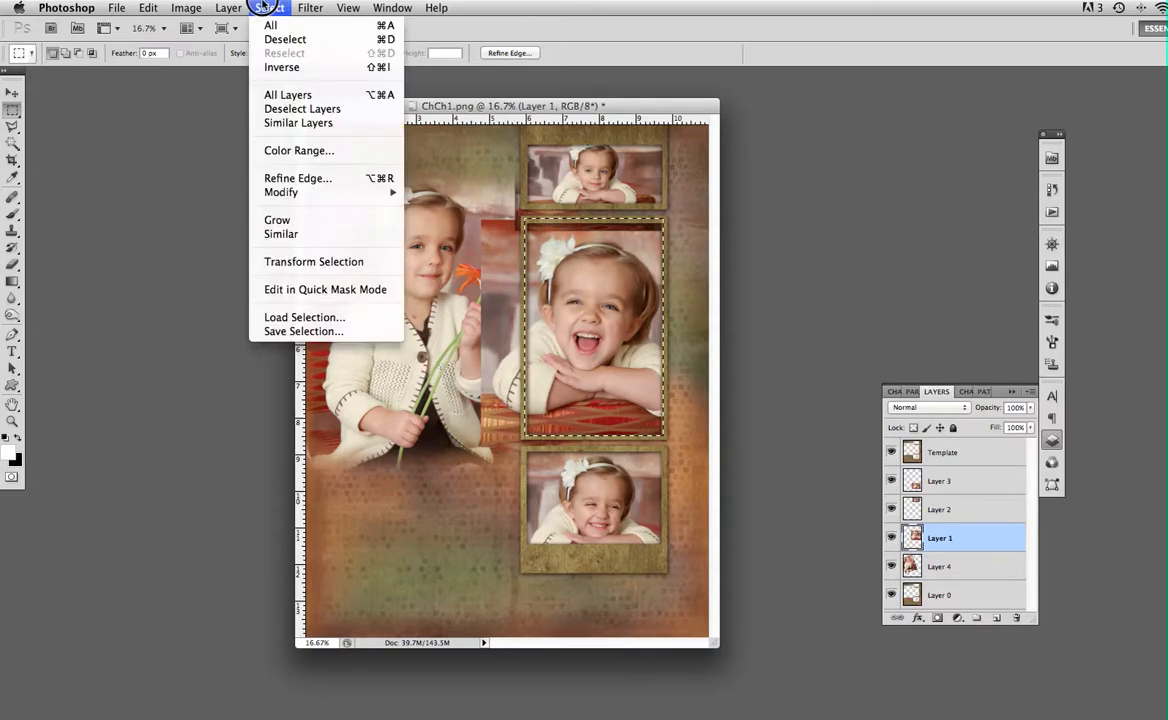
click(274, 68)
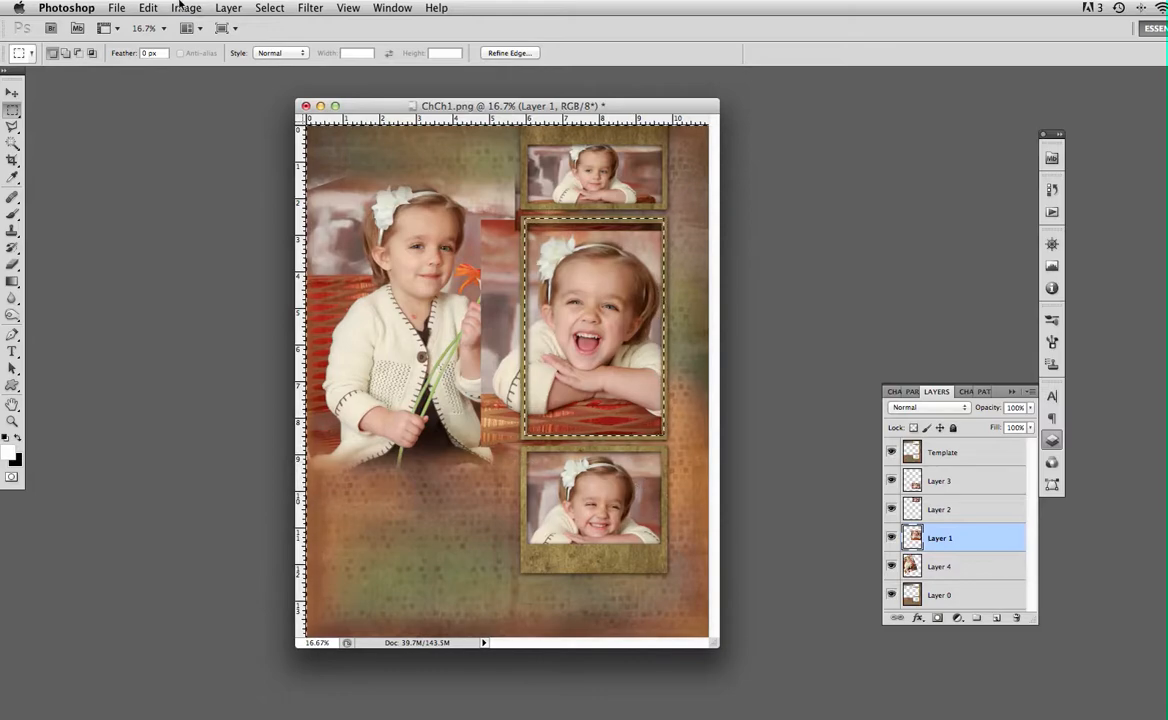
click(148, 7)
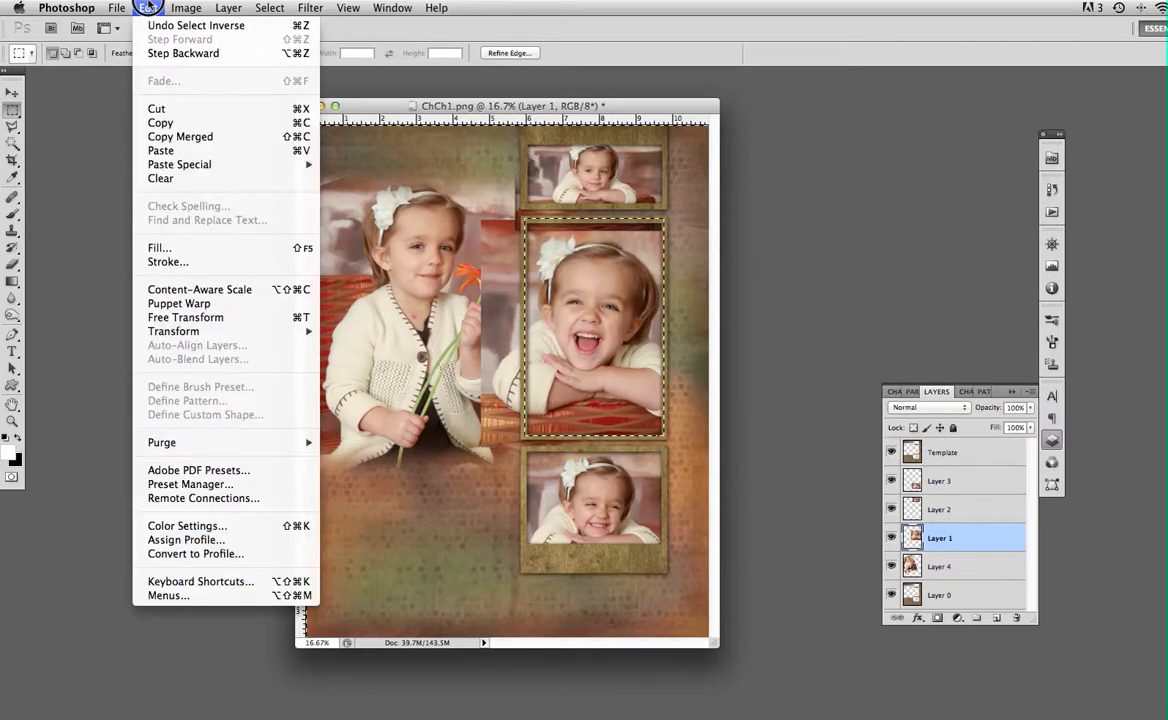
click(157, 108)
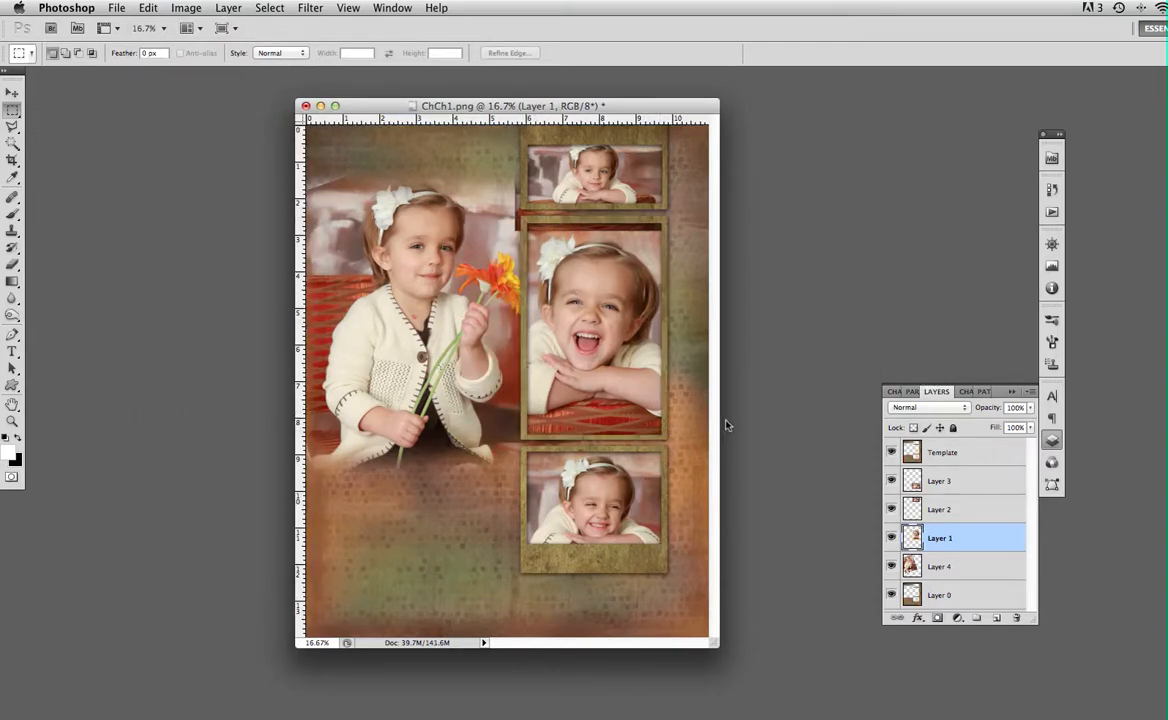
- Revert the document history to the Layer Order state, undoing the Layer 1 selection and cut
click(1051, 189)
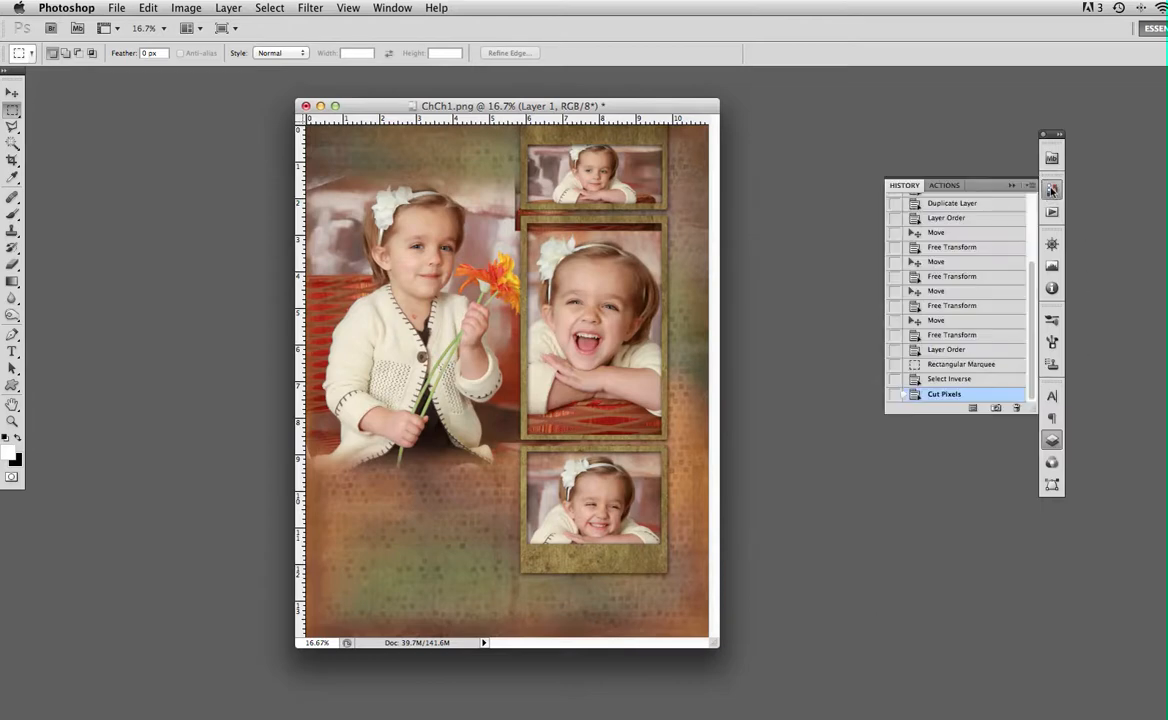
click(946, 350)
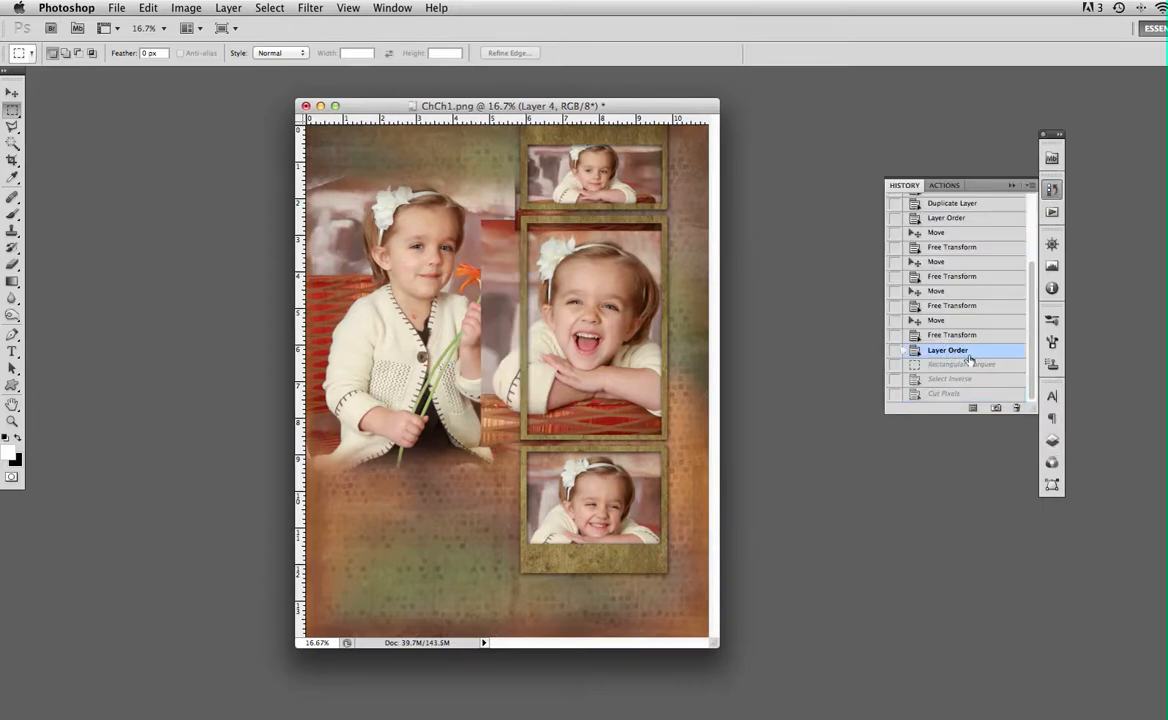
click(1052, 441)
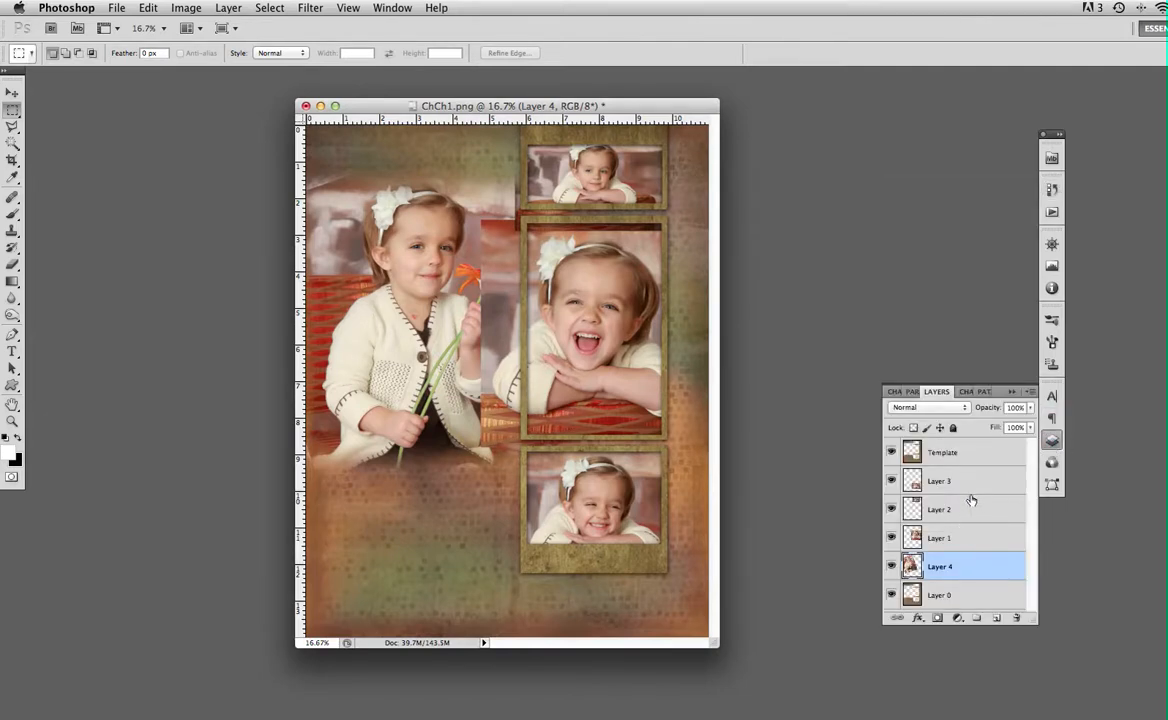
- Mask Layer 1 to a rectangular selection drawn around the template's middle frame
click(970, 537)
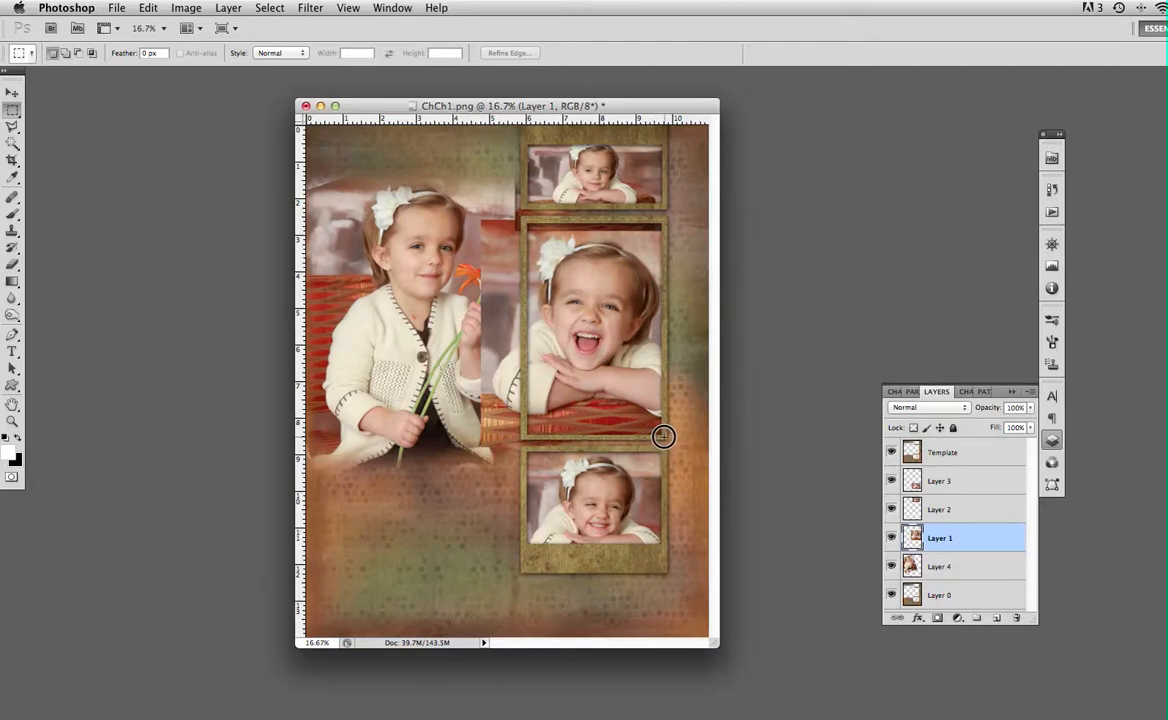
drag(523, 218, 664, 437)
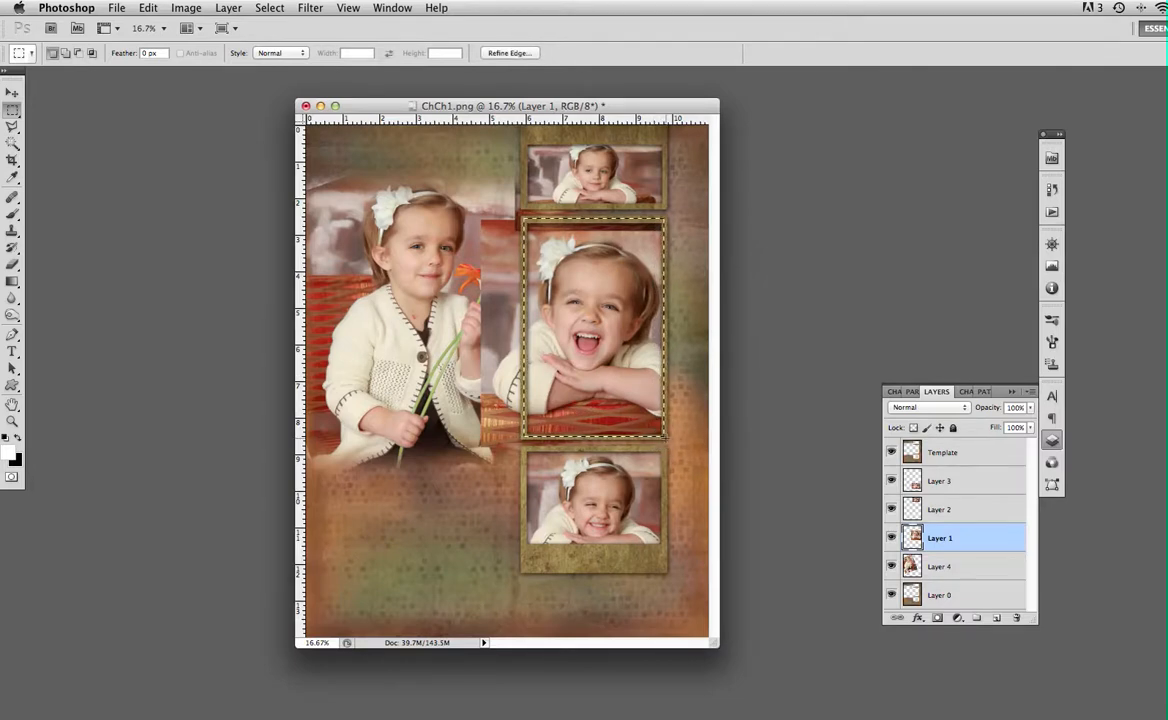
click(937, 618)
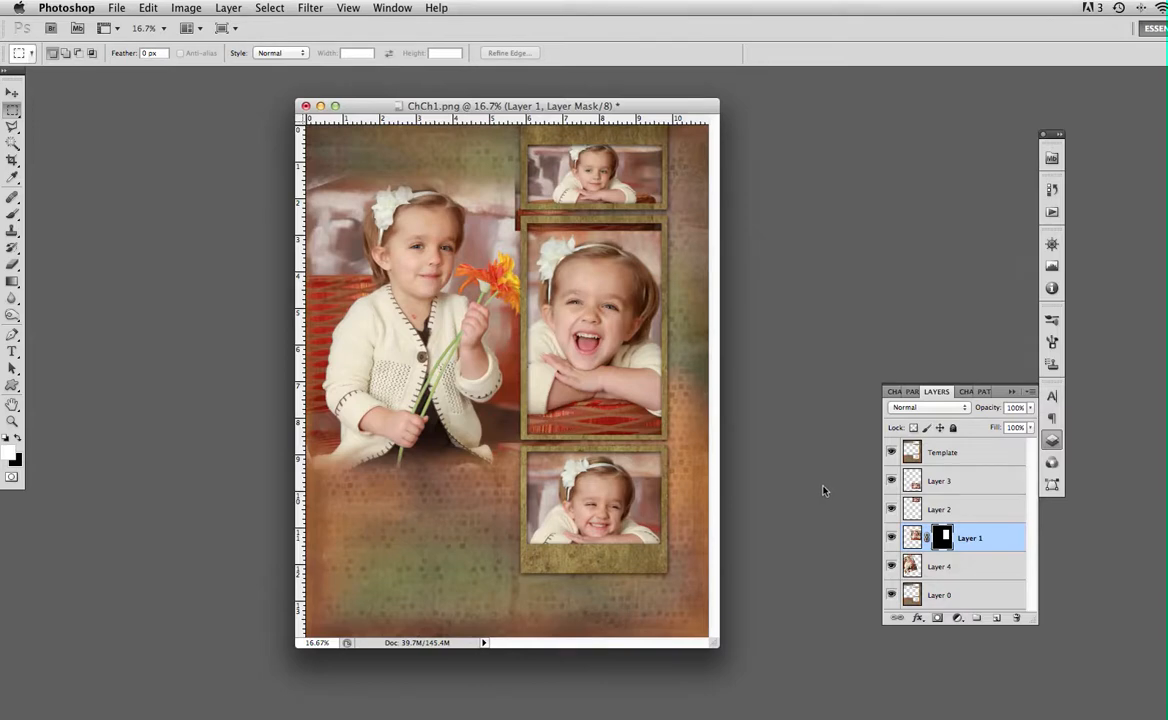
- Unlink Layer 1's mask from its photo and shift only the photo within the middle frame
click(927, 540)
click(9, 92)
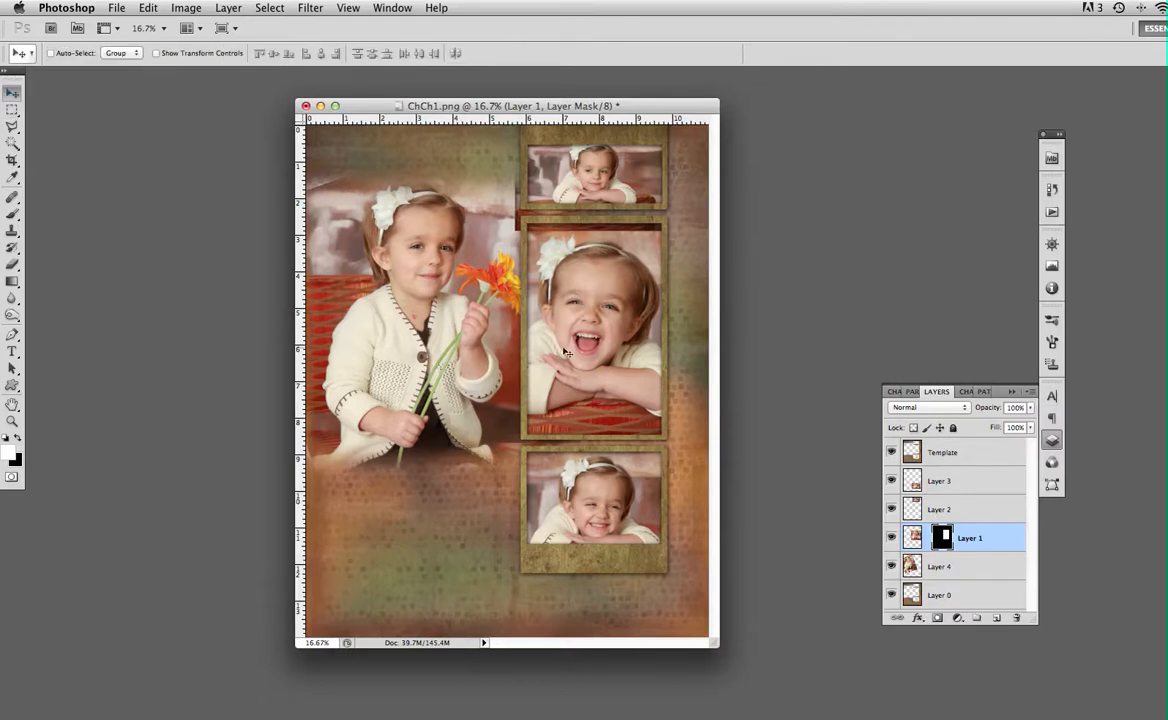
drag(618, 343, 578, 366)
key(super+z)
click(912, 537)
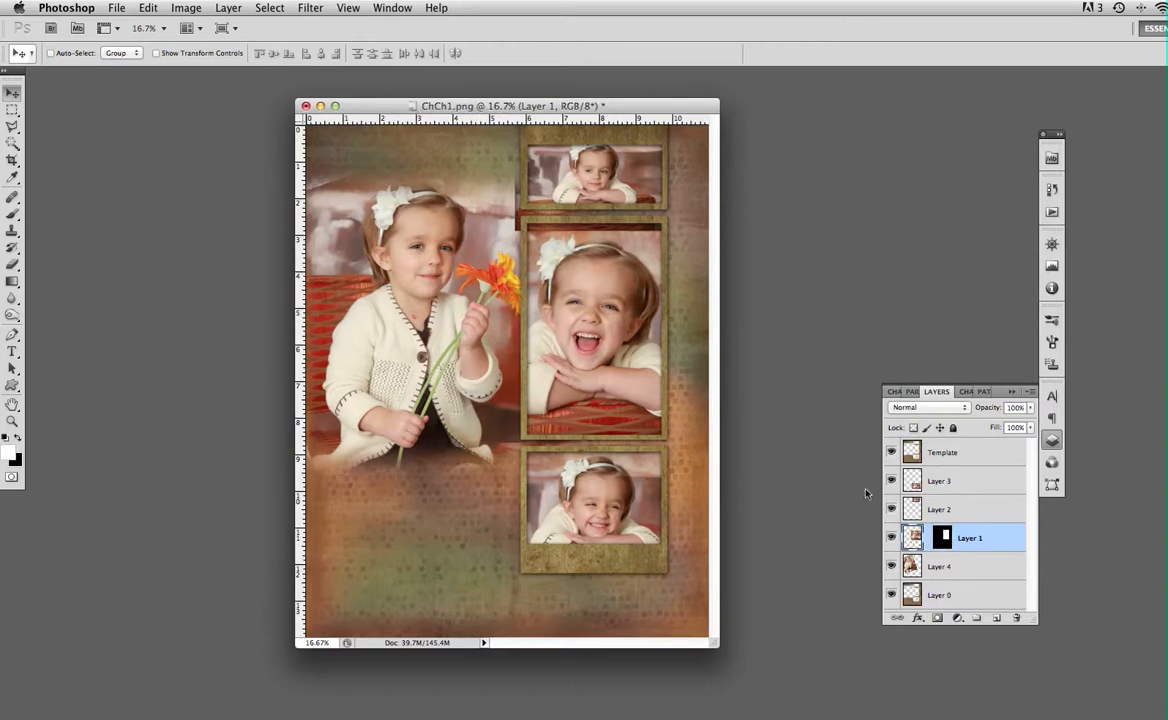
mouse_move(614, 352)
mouse_down()
mouse_move(602, 363)
mouse_move(597, 347)
mouse_move(627, 342)
mouse_move(607, 342)
mouse_move(618, 358)
mouse_up()
- Scale the Layer 1 photo to about 100.5%, nudge it within the middle frame, and relink its mask
click(148, 7)
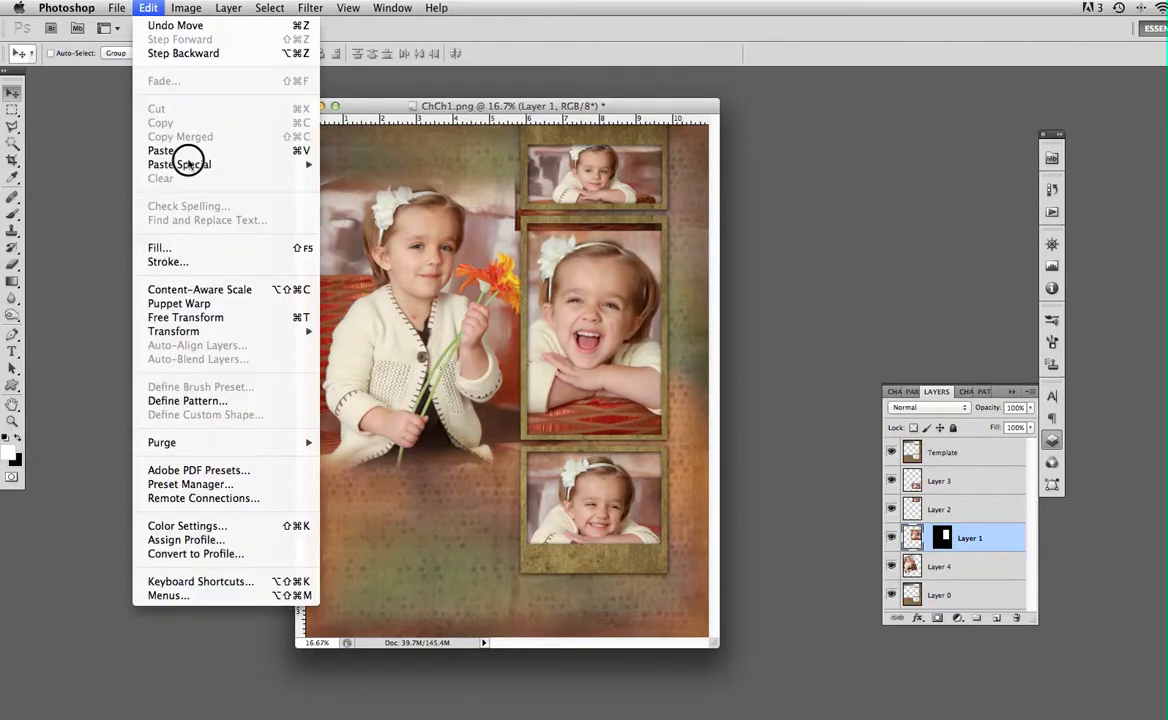
mouse_move(192, 333)
click(484, 292)
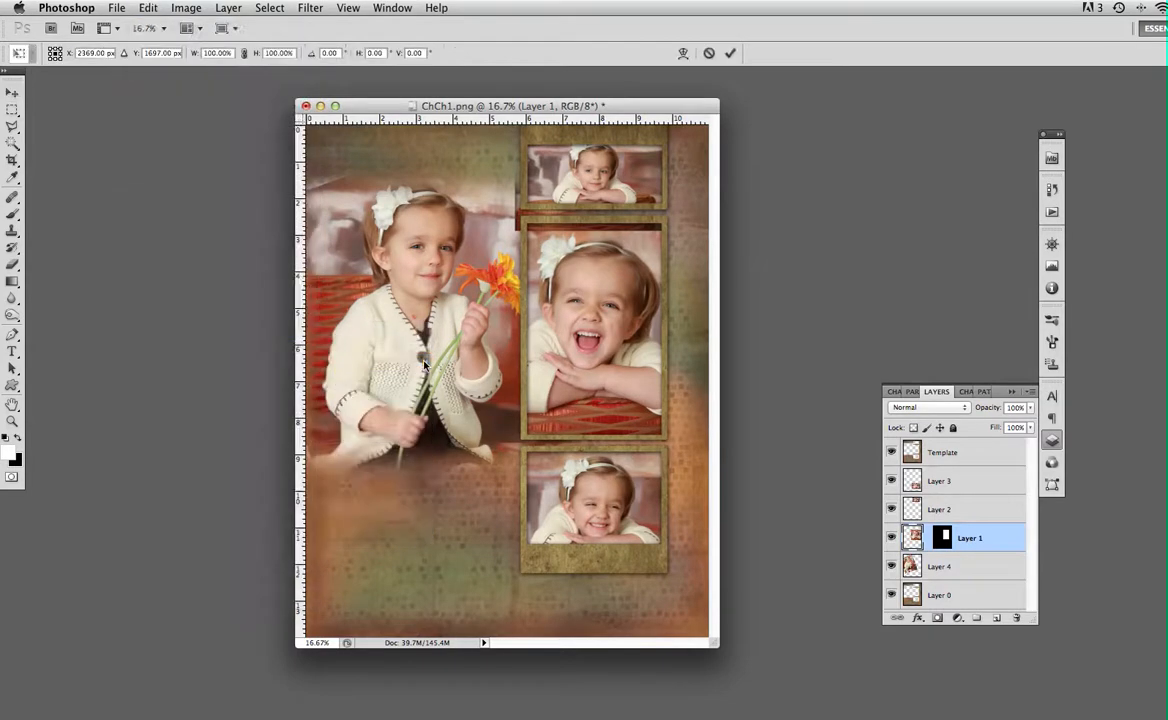
drag(484, 444, 484, 454)
drag(588, 382, 593, 383)
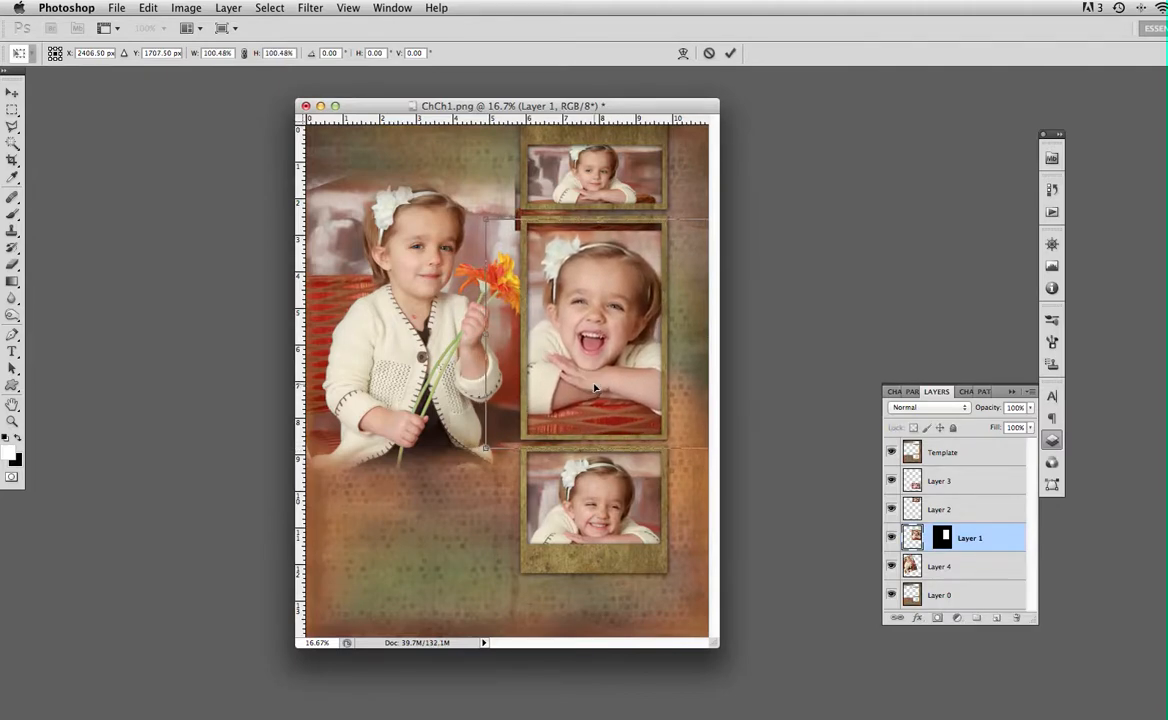
key(Return)
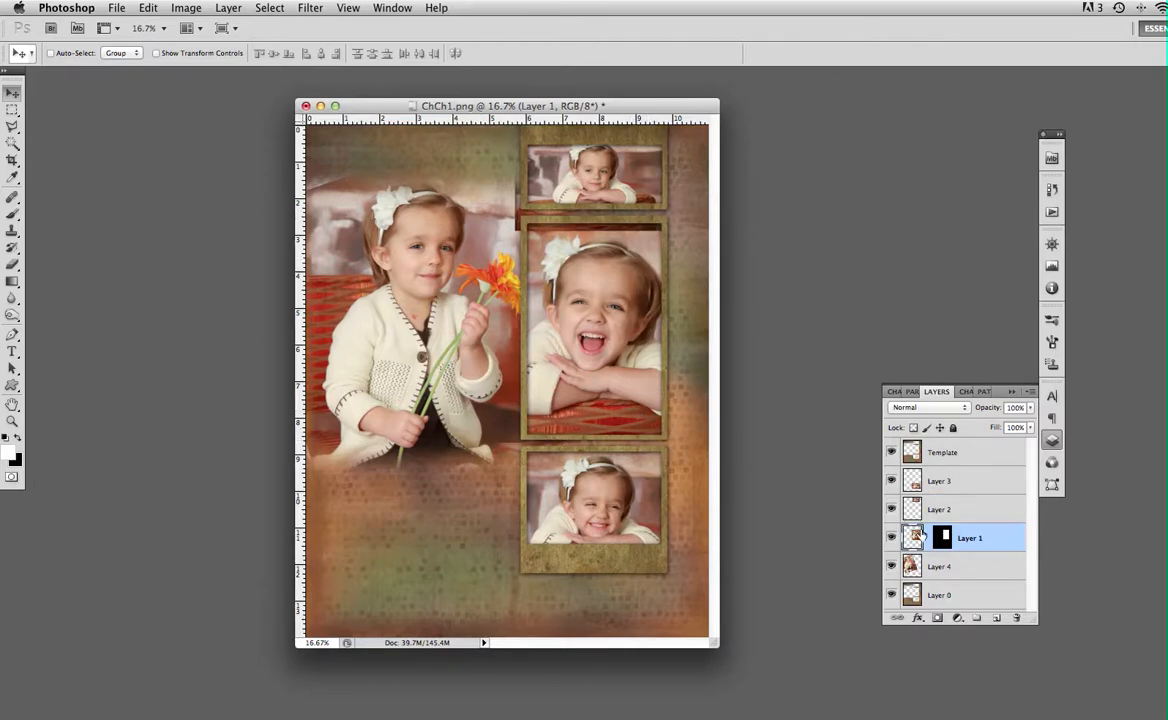
click(927, 539)
- Mask Layer 2 to a rectangular selection drawn around the template's top frame
click(958, 509)
click(891, 510)
click(891, 510)
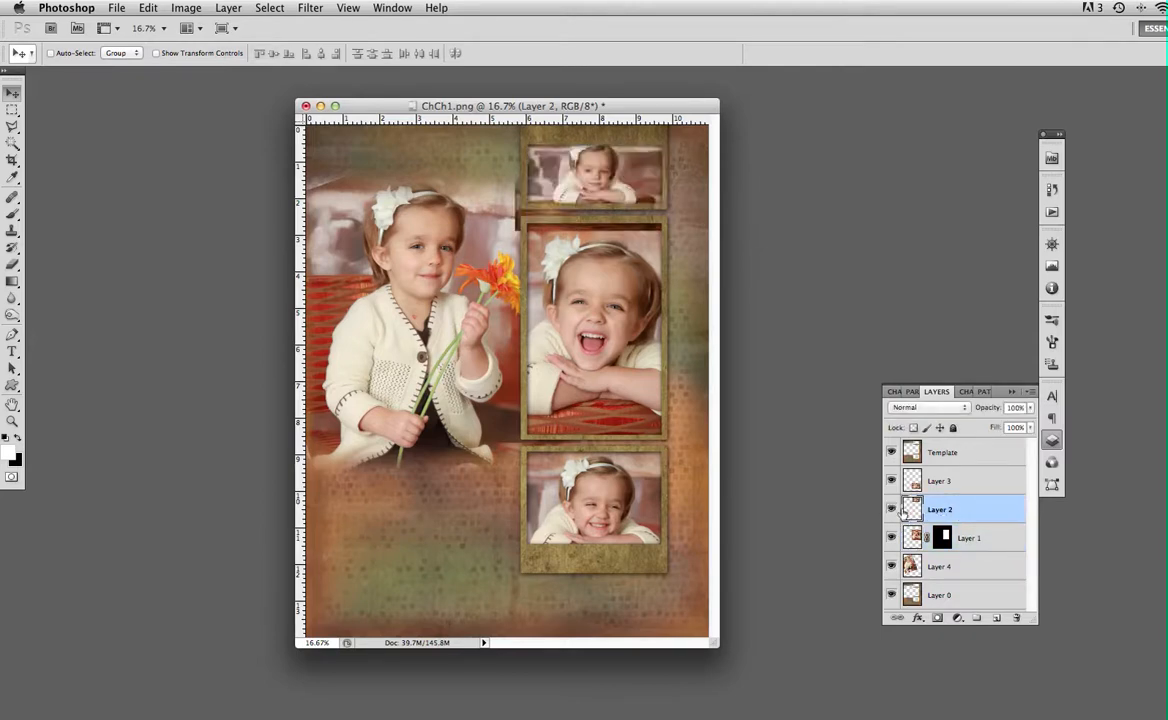
click(12, 109)
drag(522, 138, 664, 208)
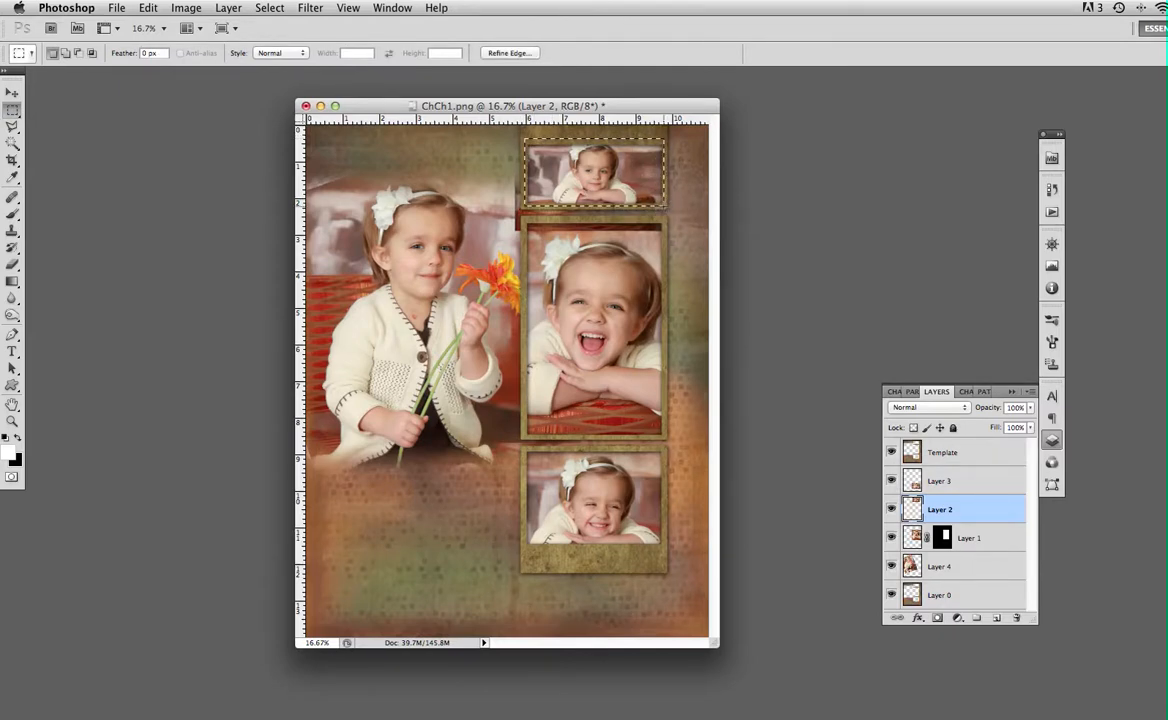
click(937, 617)
- Mask Layer 3 to a rectangular selection drawn around the template's bottom frame
click(950, 484)
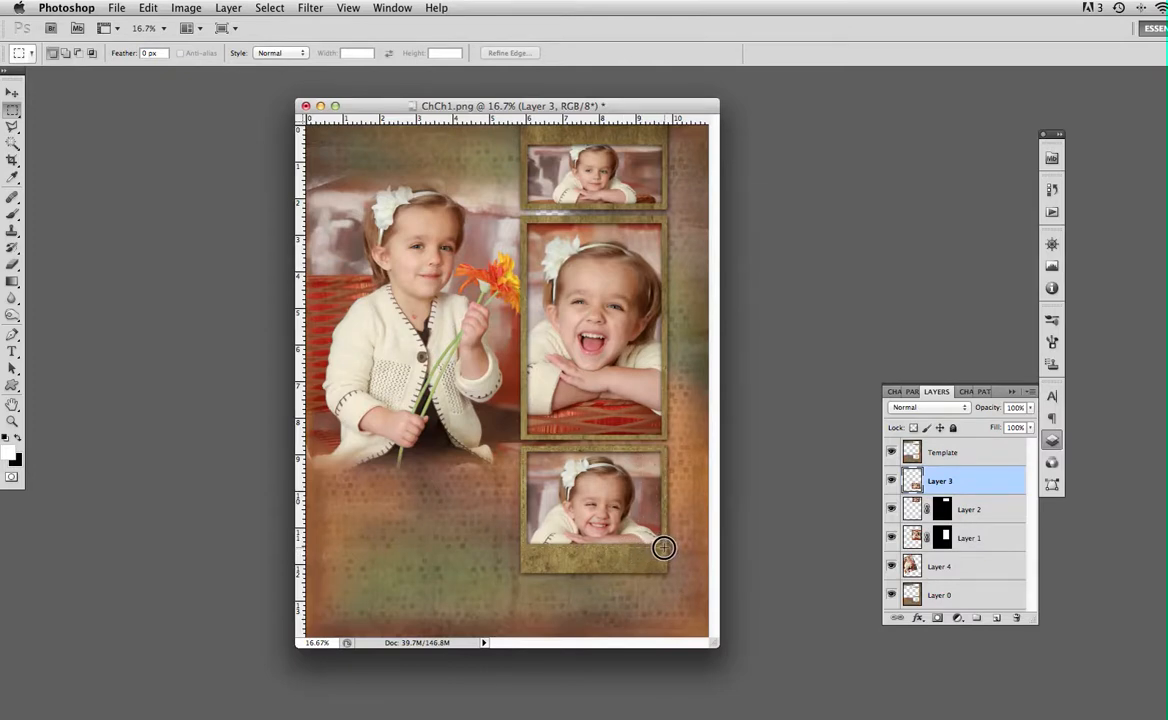
click(937, 617)
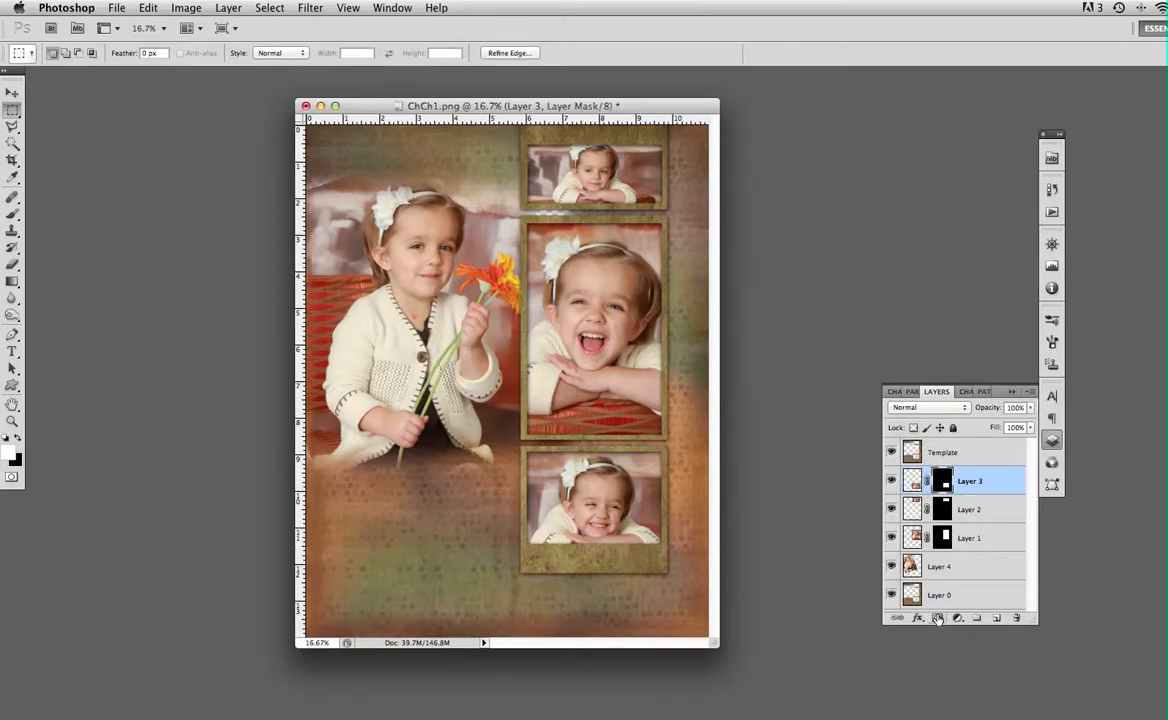
- Try Layer 4 above Layer 3 in the layer stack, and return it to just beneath Layer 1
click(972, 566)
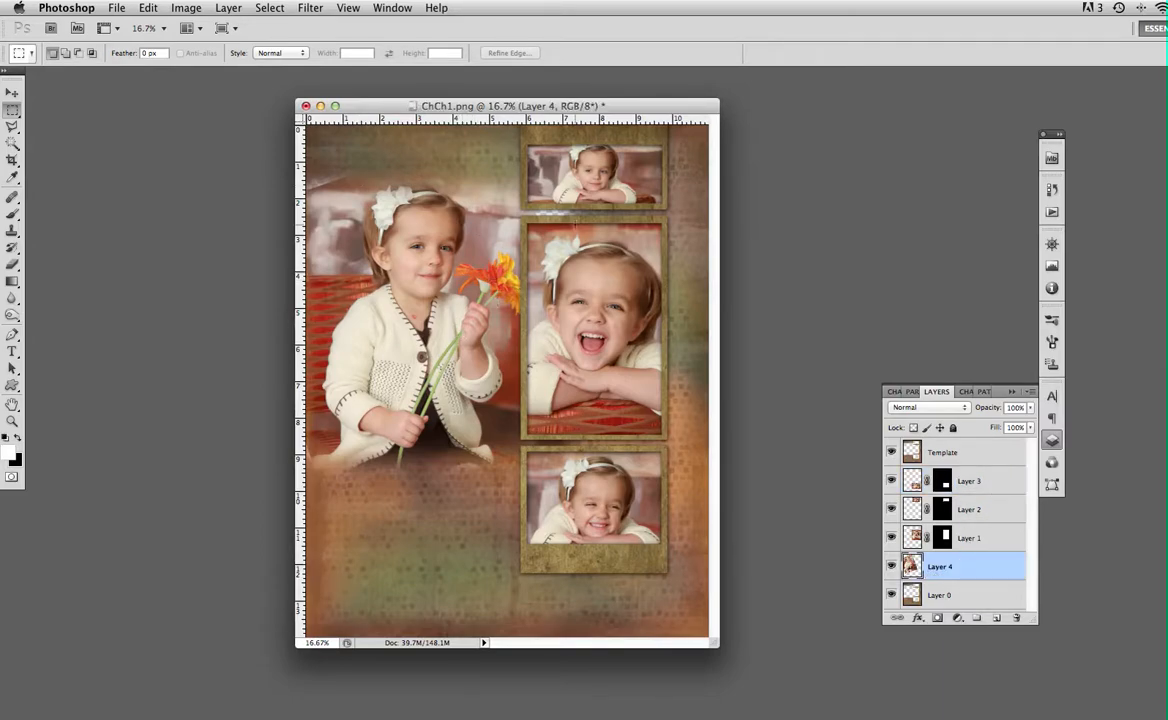
drag(965, 560, 965, 462)
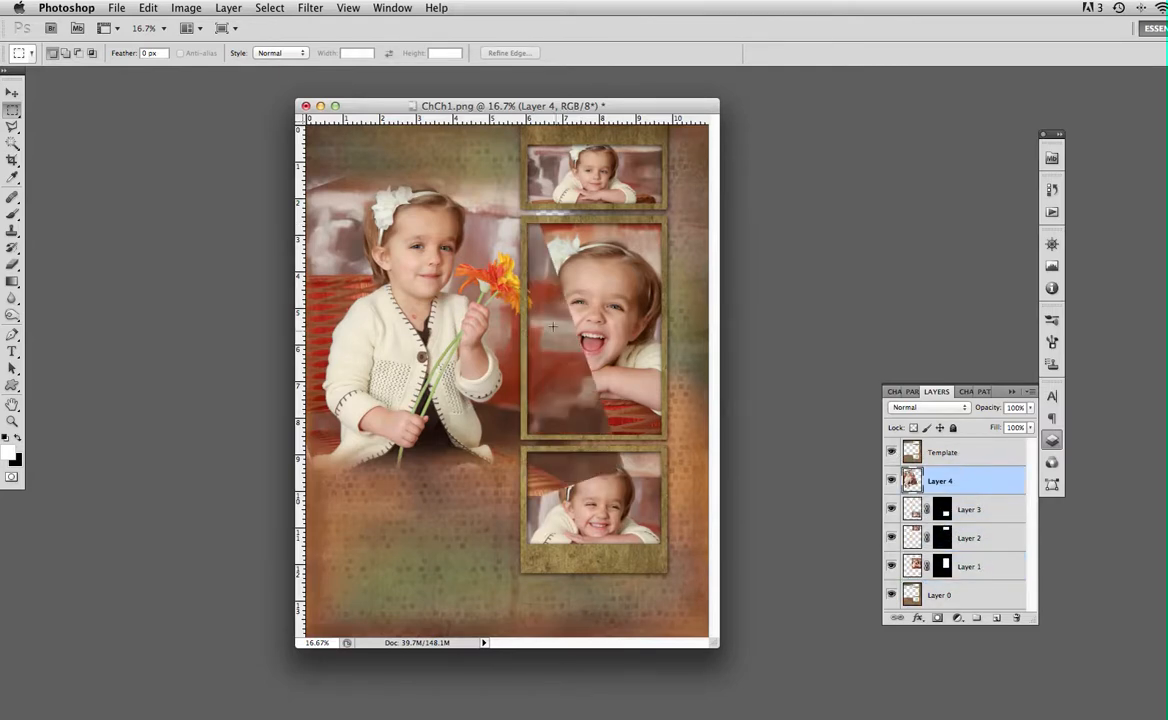
drag(969, 482, 957, 574)
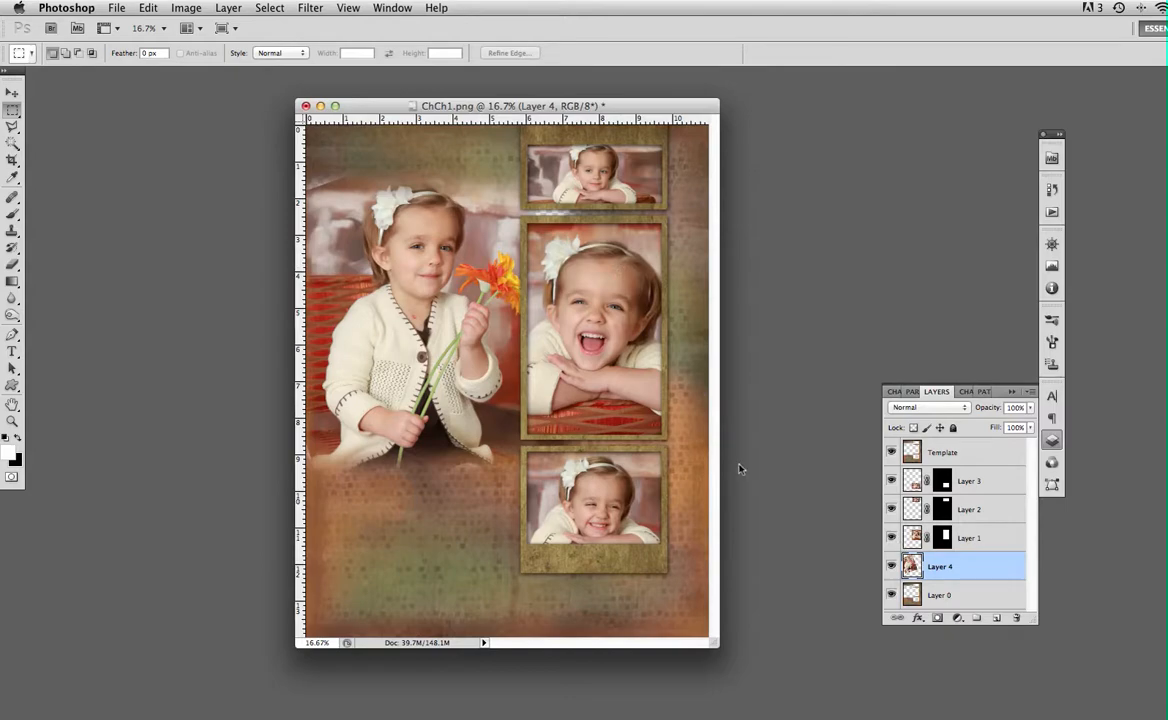
- Clone sampled backdrop from the large portrait on Layer 4 over the transparent gap between the template's top and middle frames
click(12, 231)
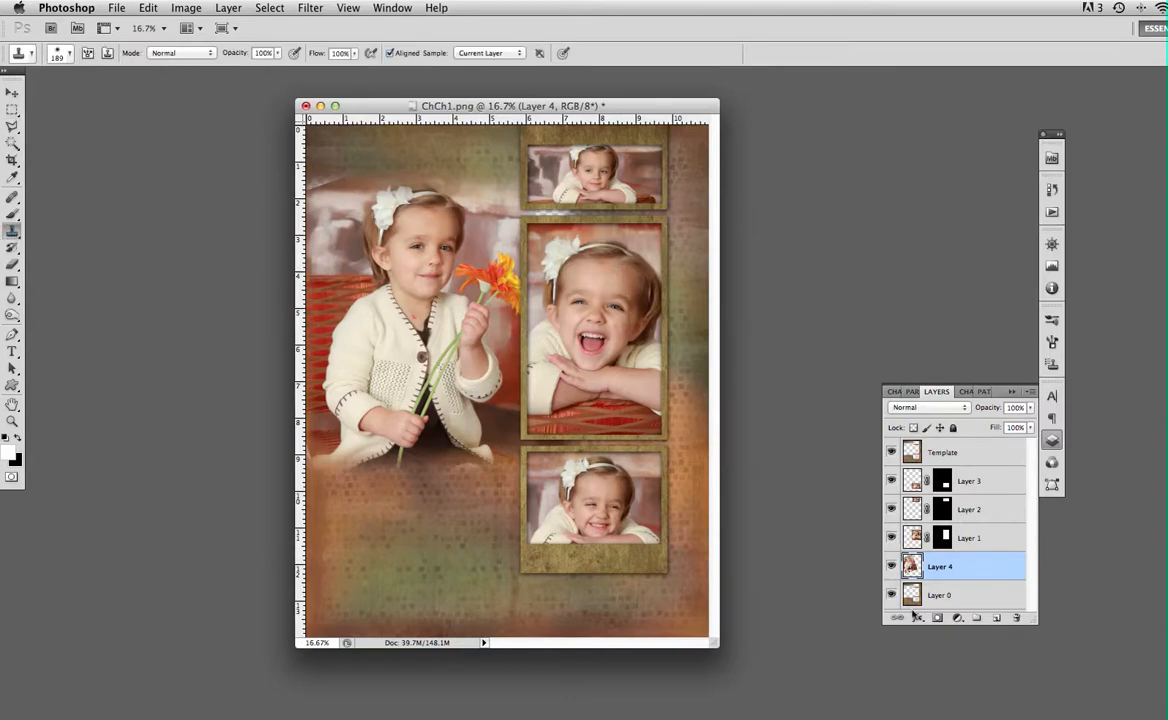
alt+click(331, 208)
alt+click(496, 203)
mouse_move(534, 208)
mouse_down()
mouse_move(568, 211)
mouse_move(540, 188)
mouse_move(540, 206)
mouse_move(591, 219)
mouse_up()
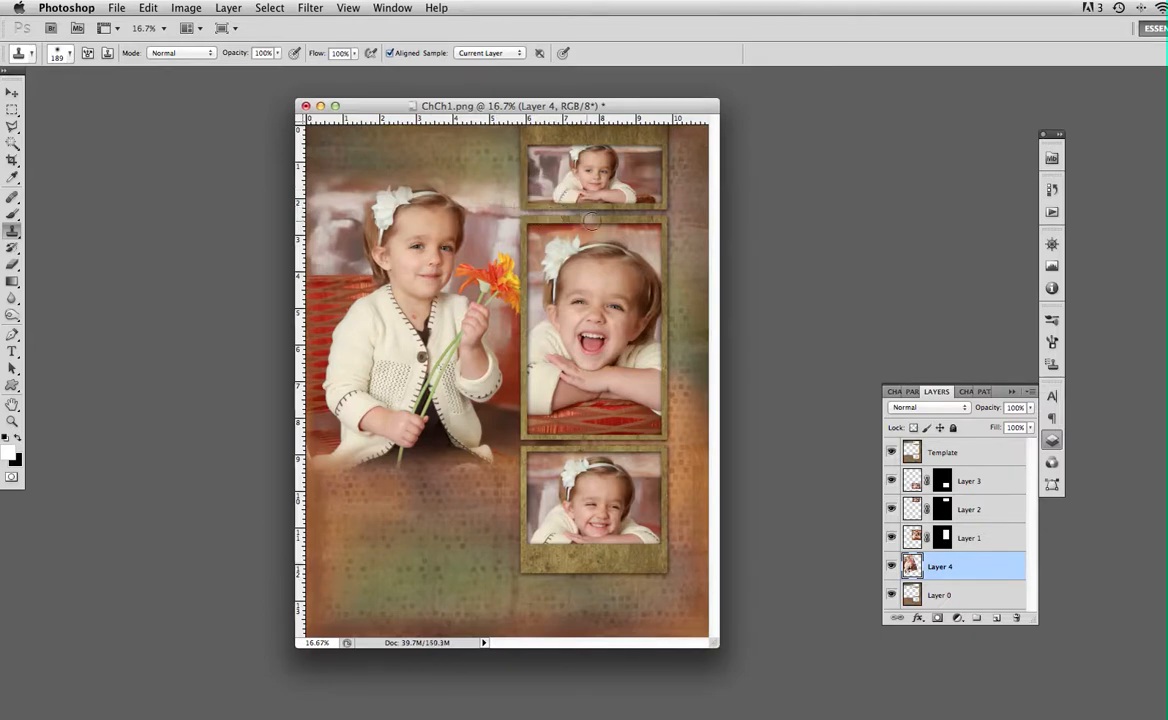
click(557, 210)
- Colorize the Layer 4 portrait in sepia using Hue/Saturation with Hue 33, Saturation 41 and Lightness -26
click(186, 7)
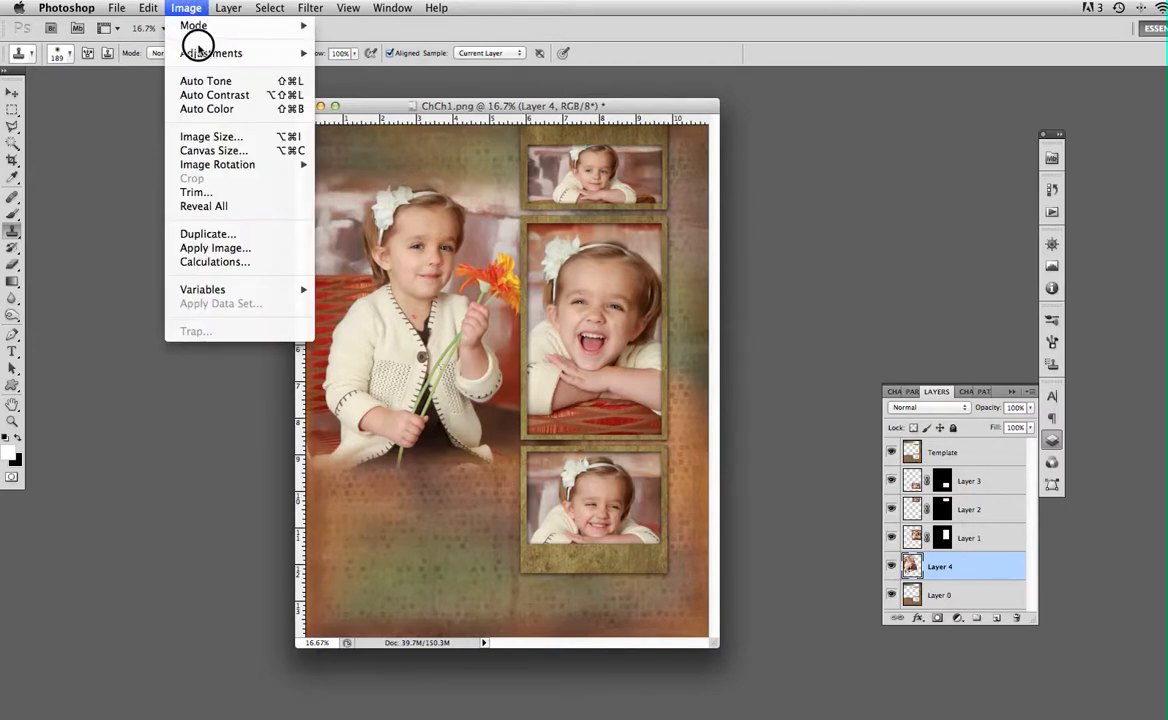
mouse_move(196, 53)
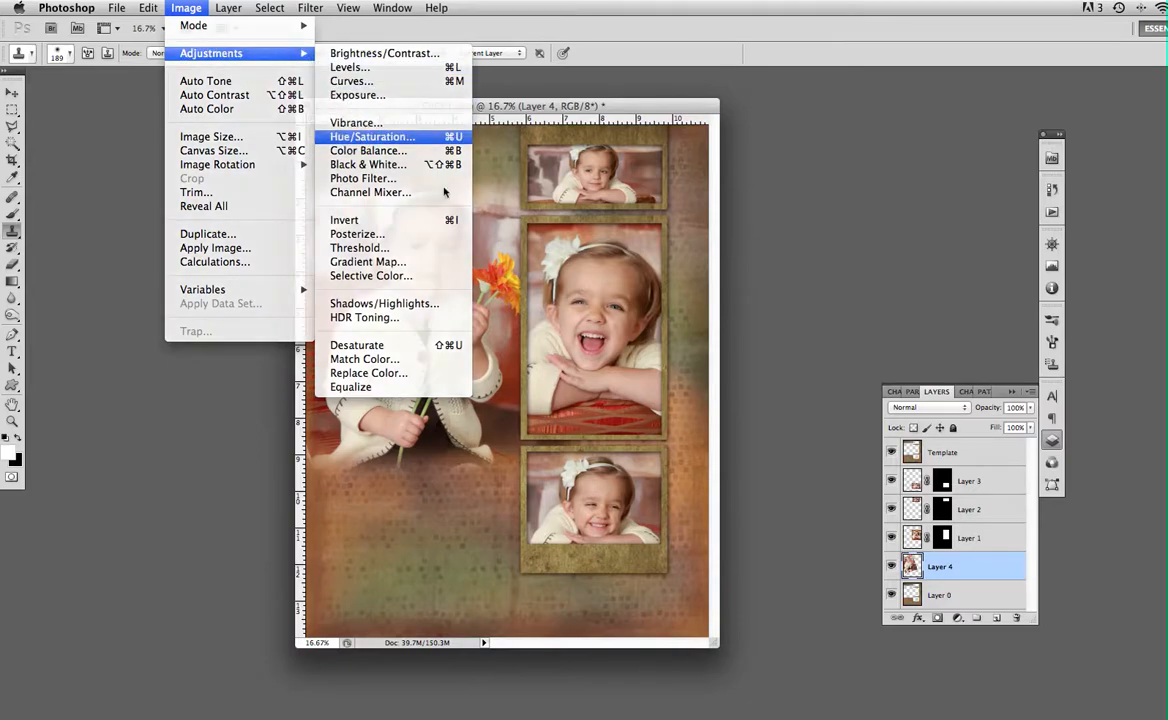
click(370, 137)
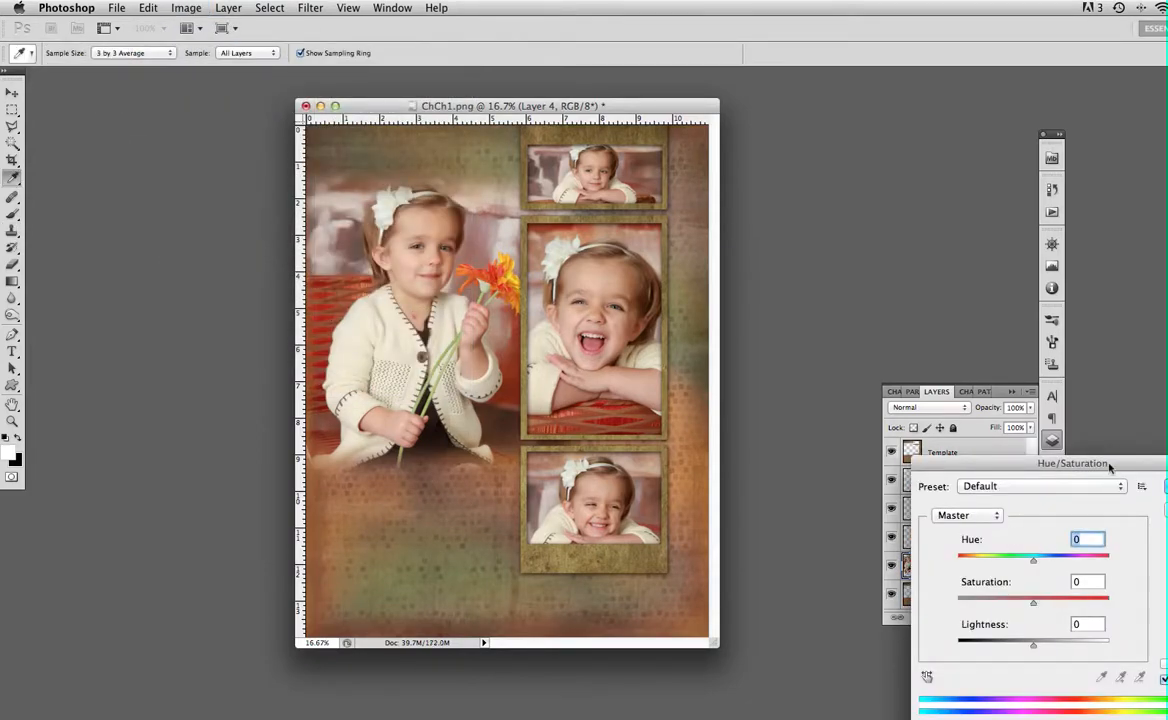
drag(1108, 465, 992, 436)
click(1049, 634)
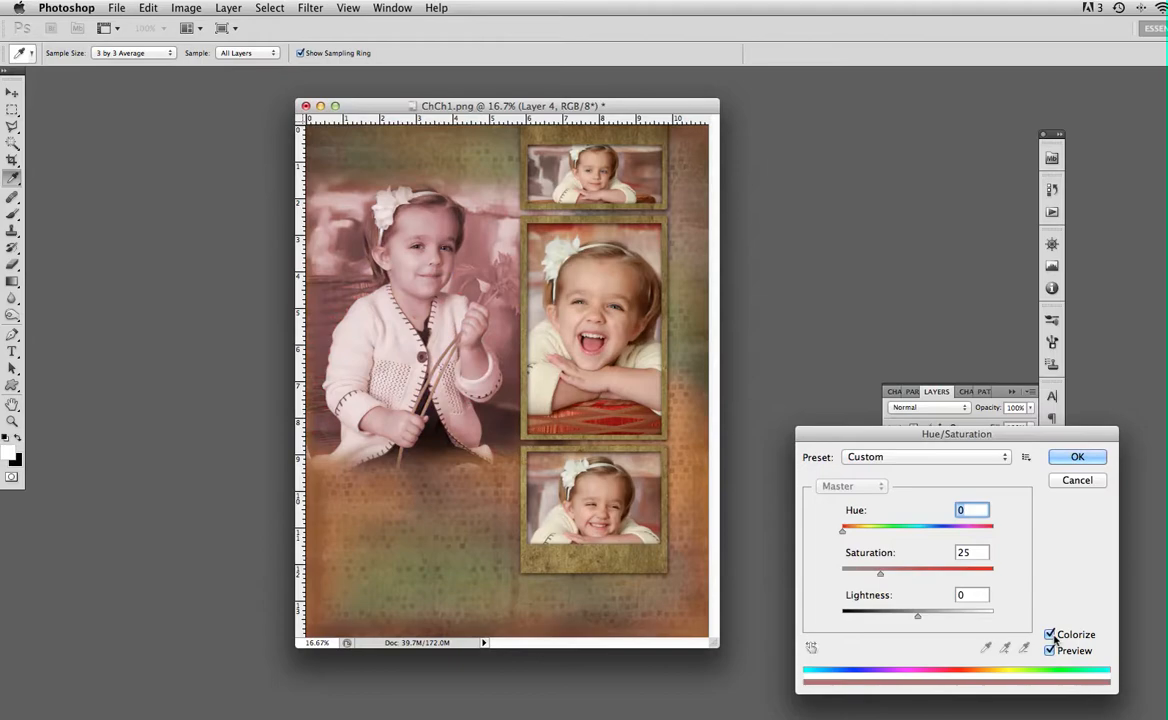
drag(917, 615, 898, 617)
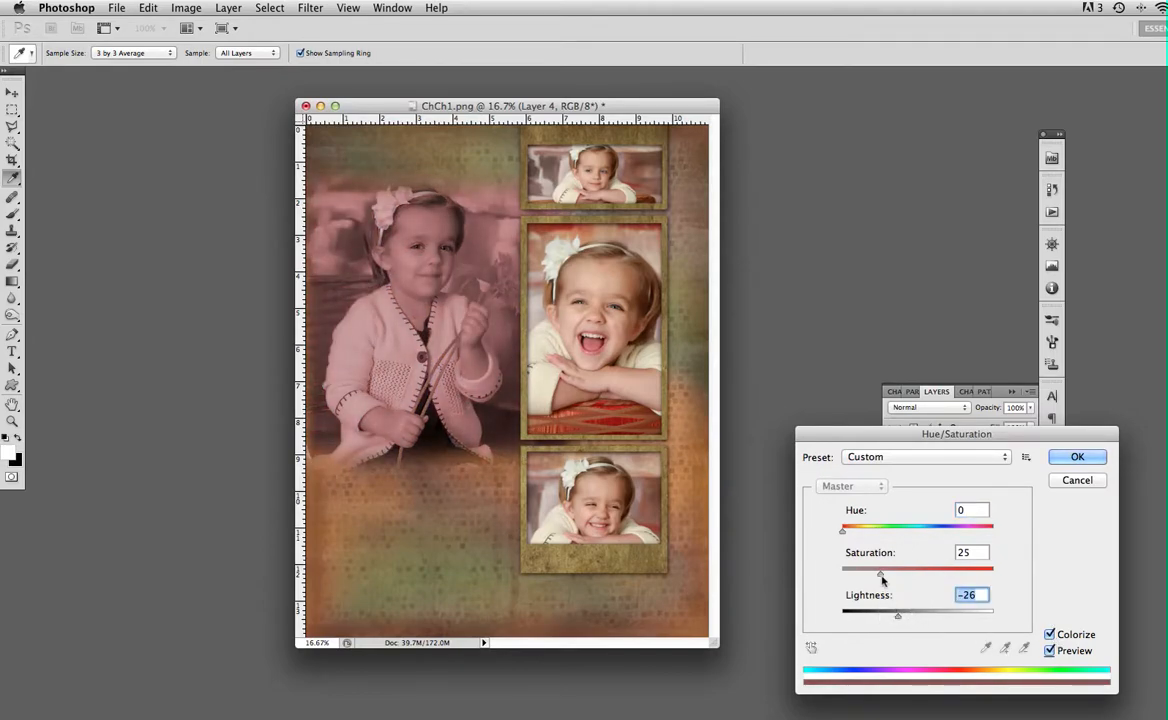
drag(846, 533, 904, 575)
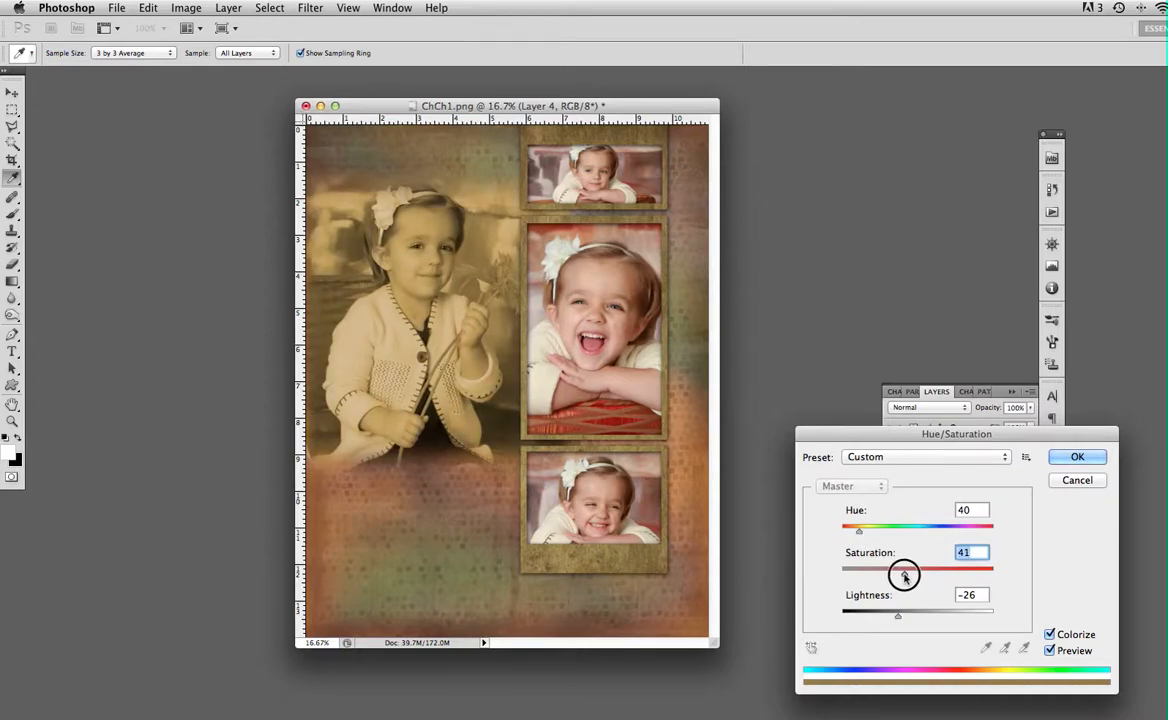
drag(858, 531, 855, 536)
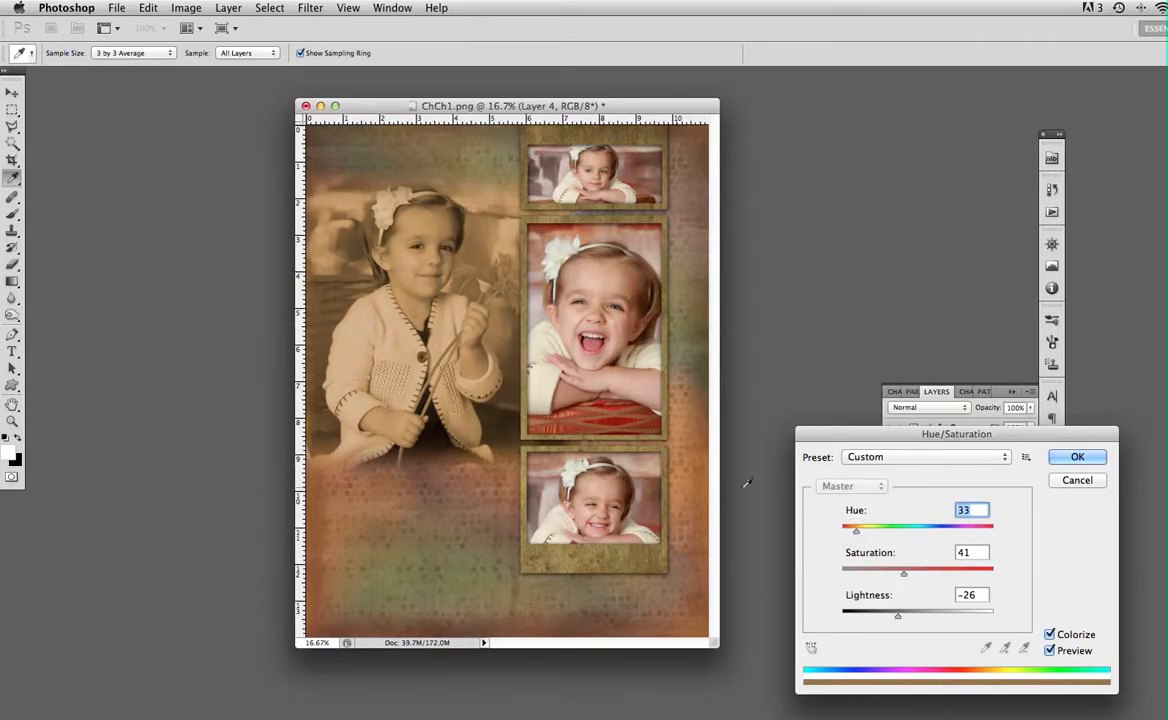
click(1077, 457)
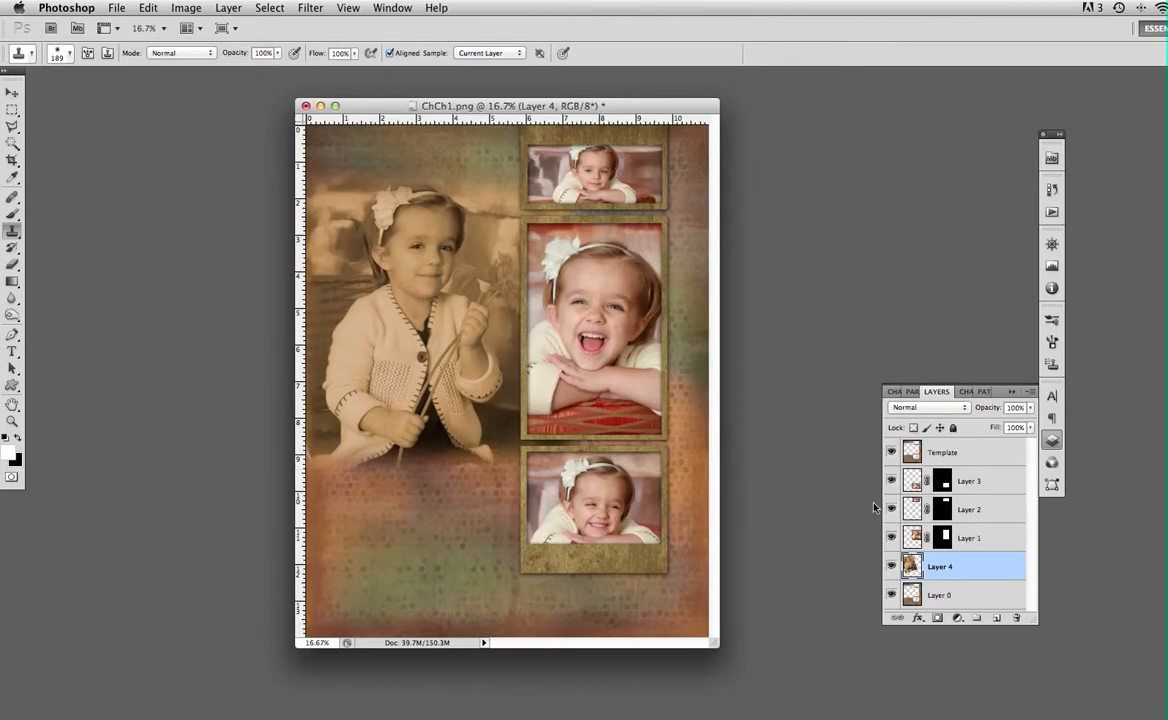
- Add the child's first name as text in the open area below the sepia portrait, with its layer above Template
key(t)
click(380, 532)
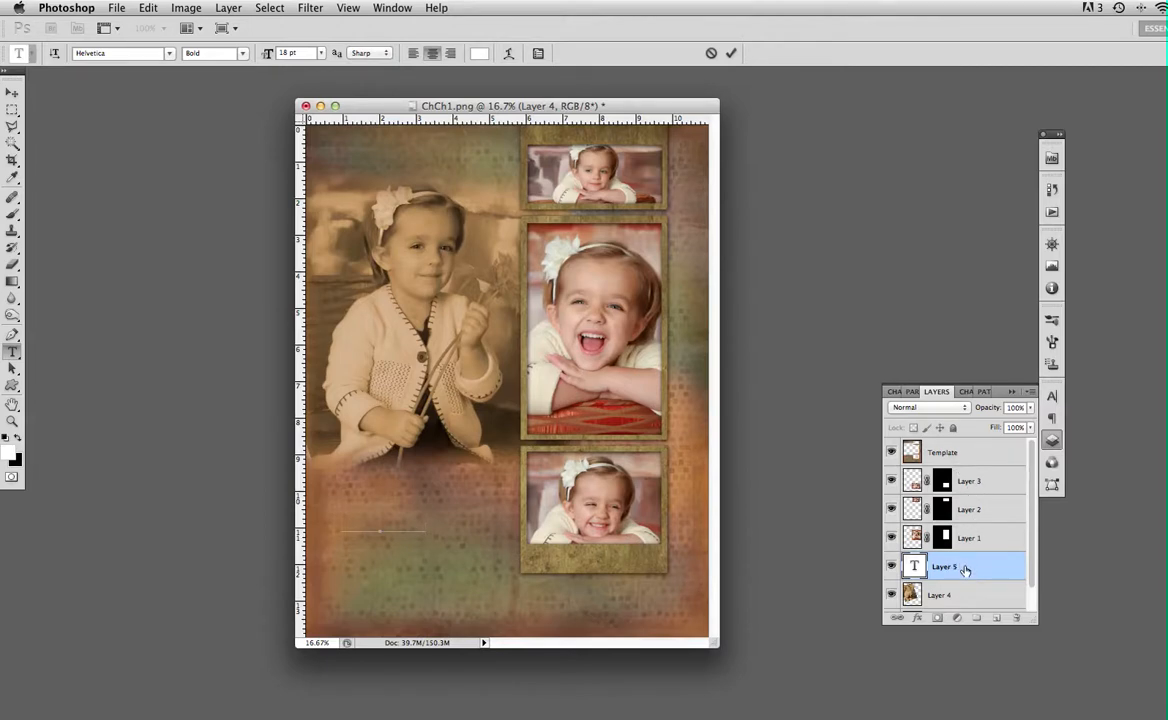
drag(965, 568, 962, 443)
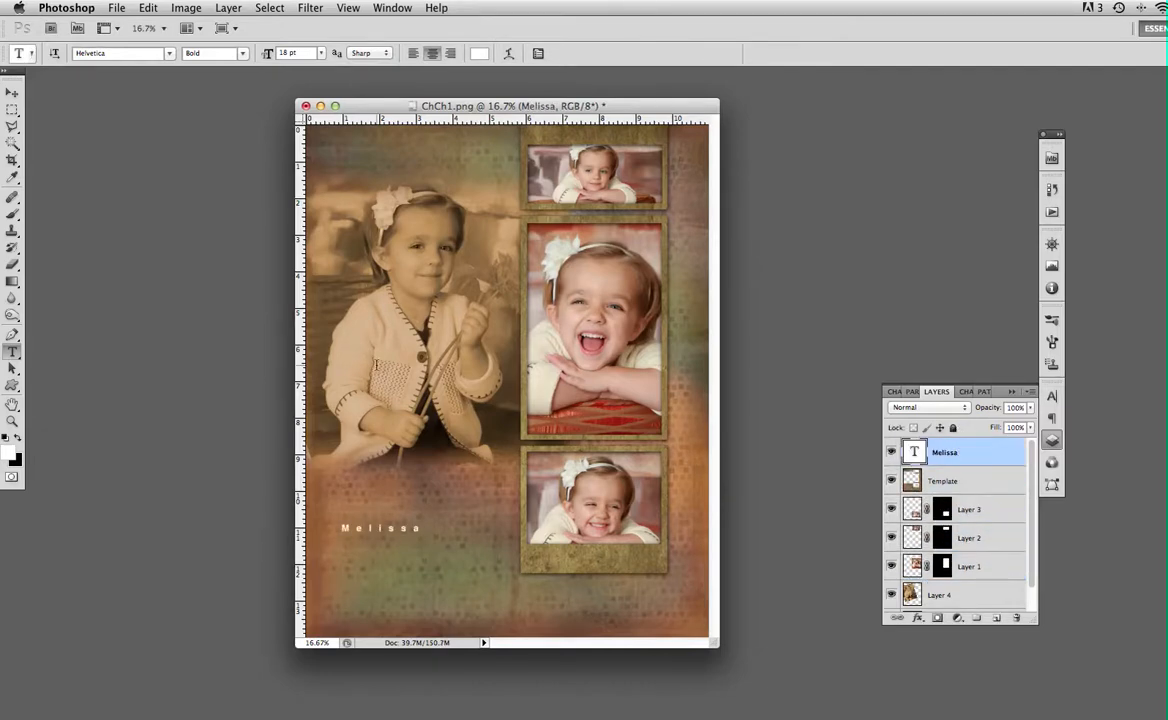
click(12, 91)
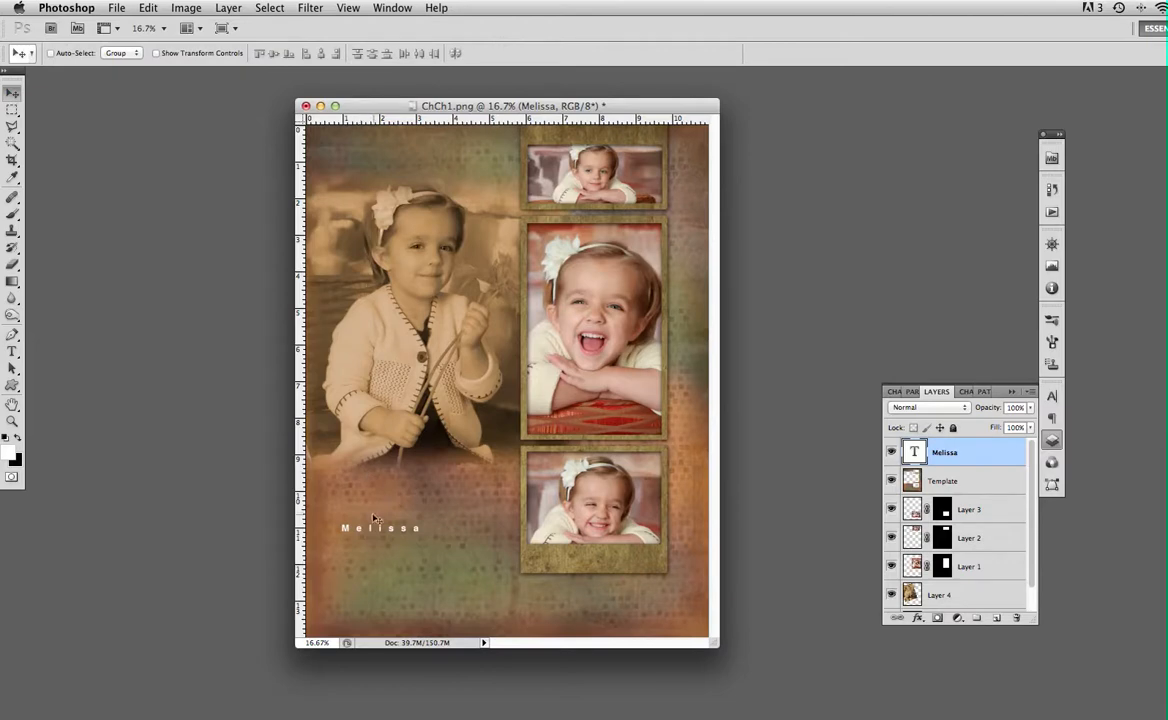
drag(368, 528, 438, 581)
- Set the name text's tracking to 0
click(1052, 397)
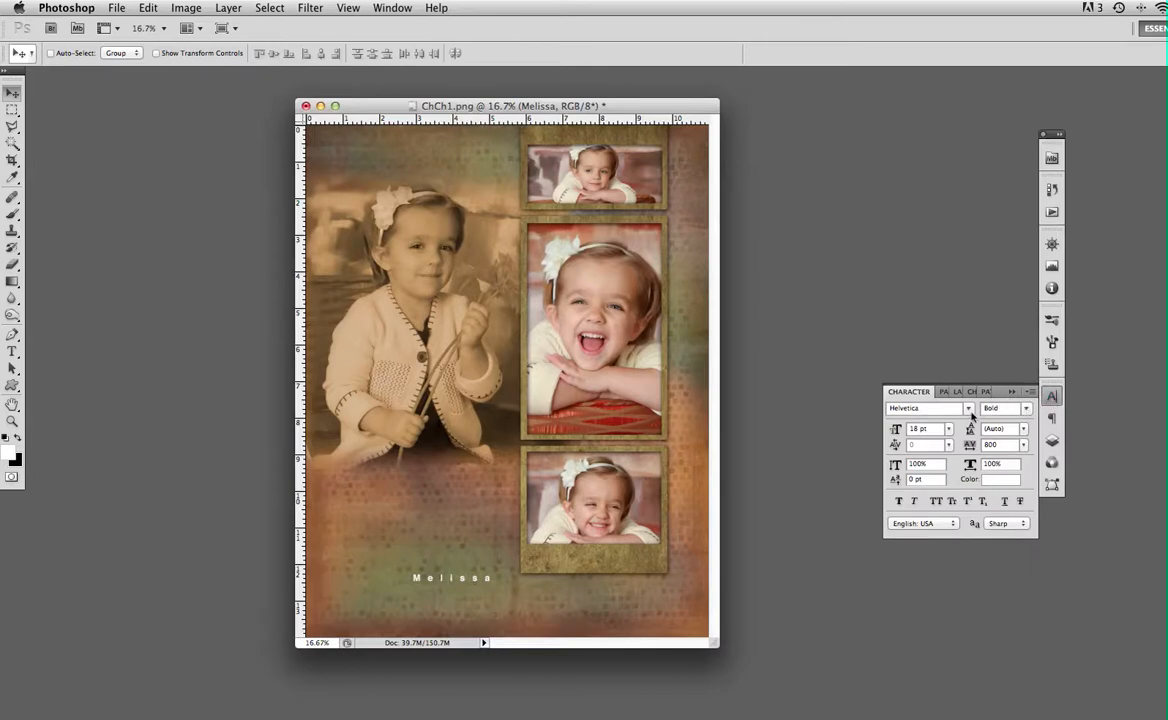
click(922, 429)
text(150)
click(1024, 446)
click(1022, 551)
- Sample a background tone for the name text and lighten it to the golden color e4bf64
click(1002, 484)
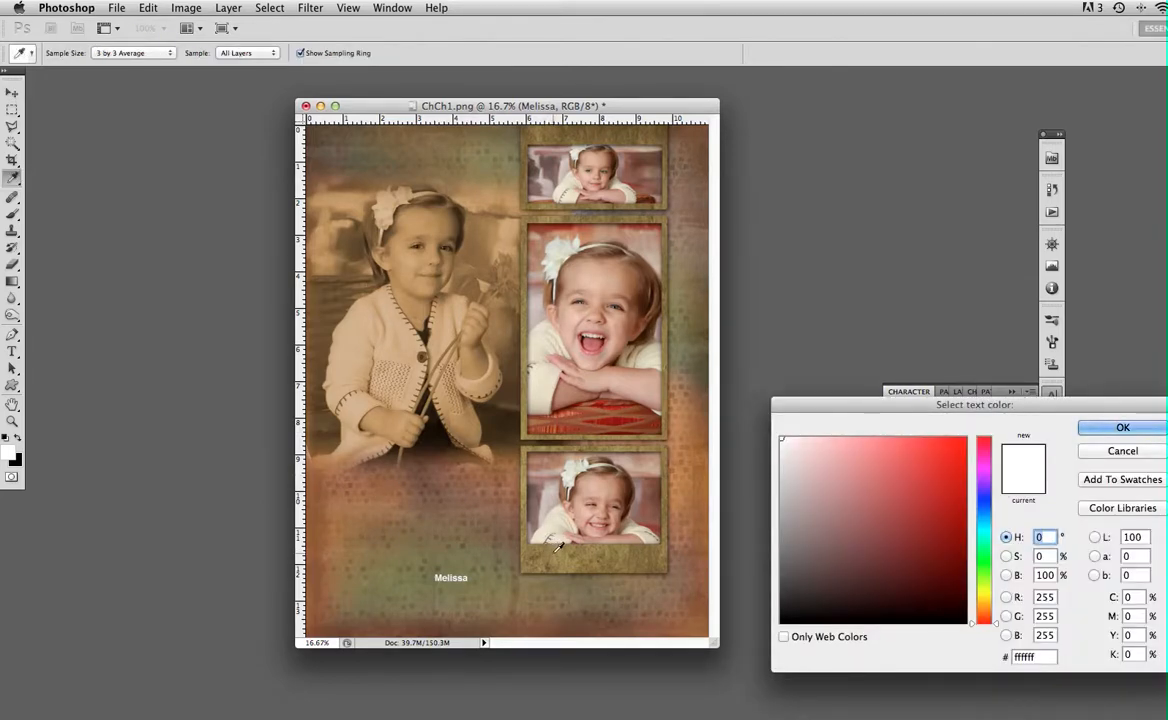
click(507, 514)
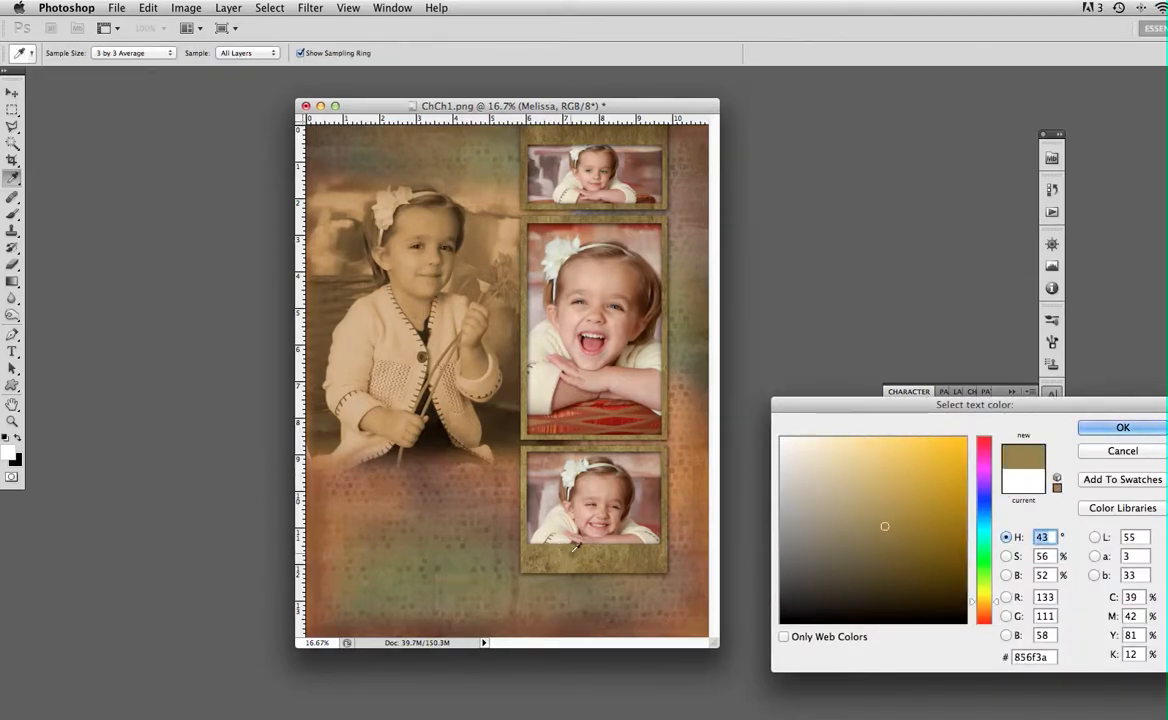
click(884, 457)
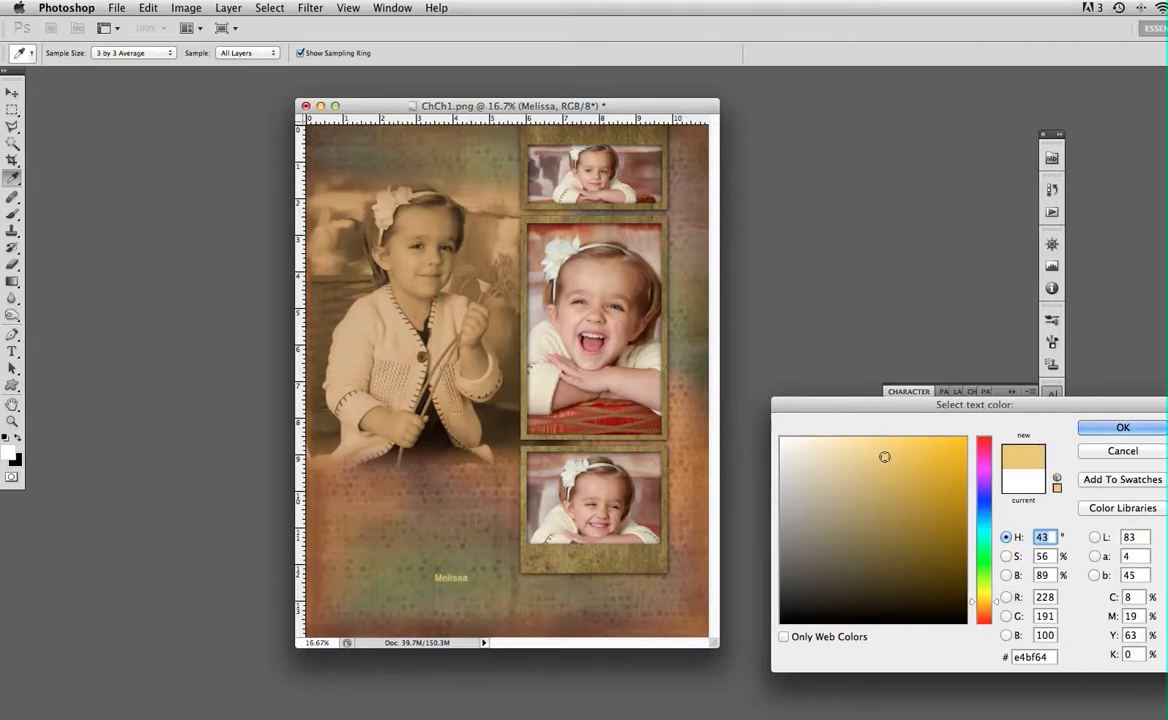
click(1103, 428)
- Set the name text's font size to 150 pt
drag(931, 429, 896, 431)
text(150)
key(Return)
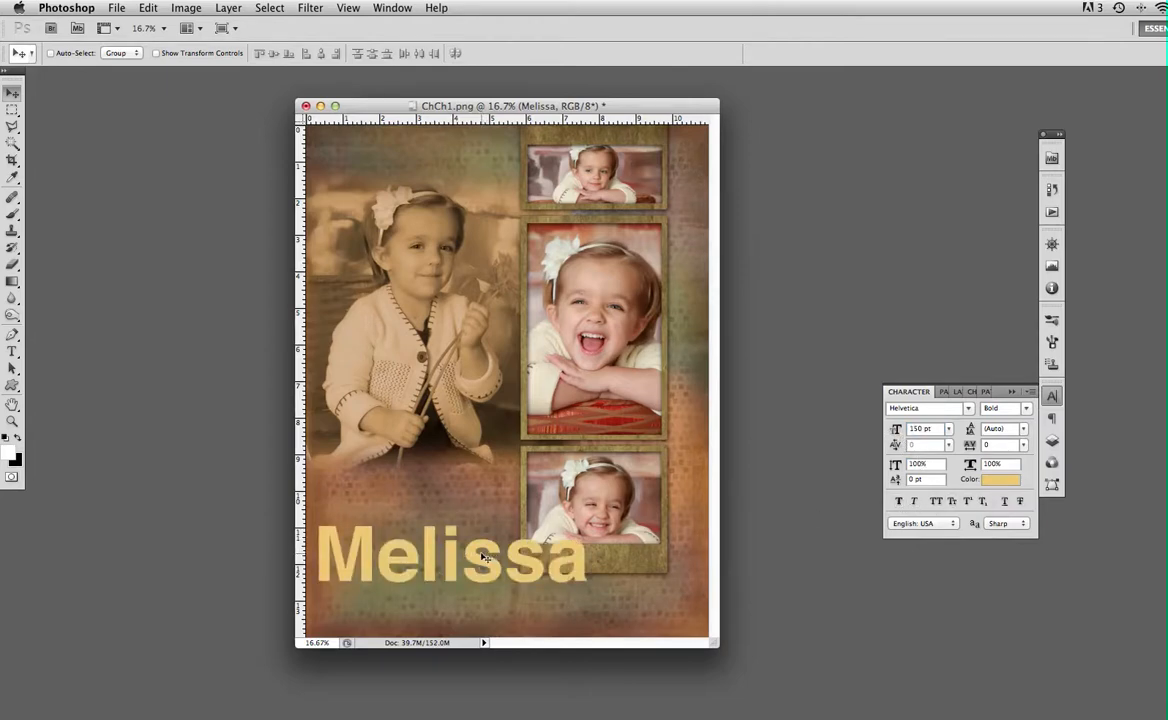
- Scale the name text to about 75% and position it so its end overlaps the bottom frame's lower edge
click(150, 8)
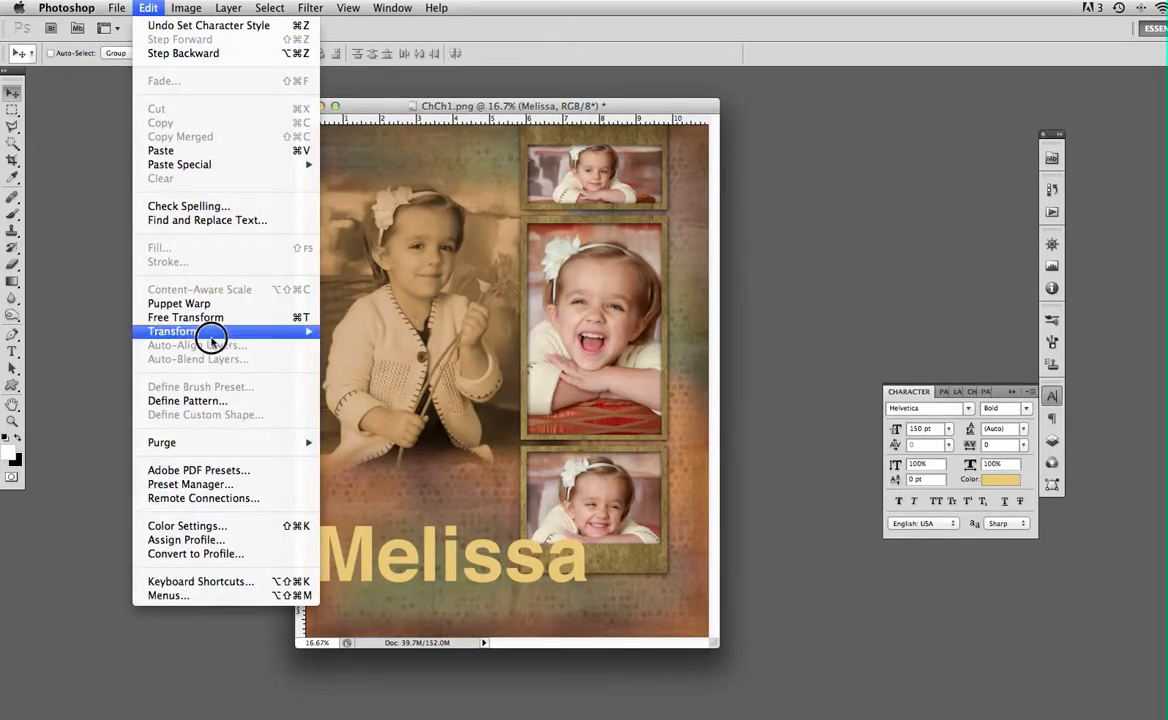
mouse_move(219, 333)
click(348, 358)
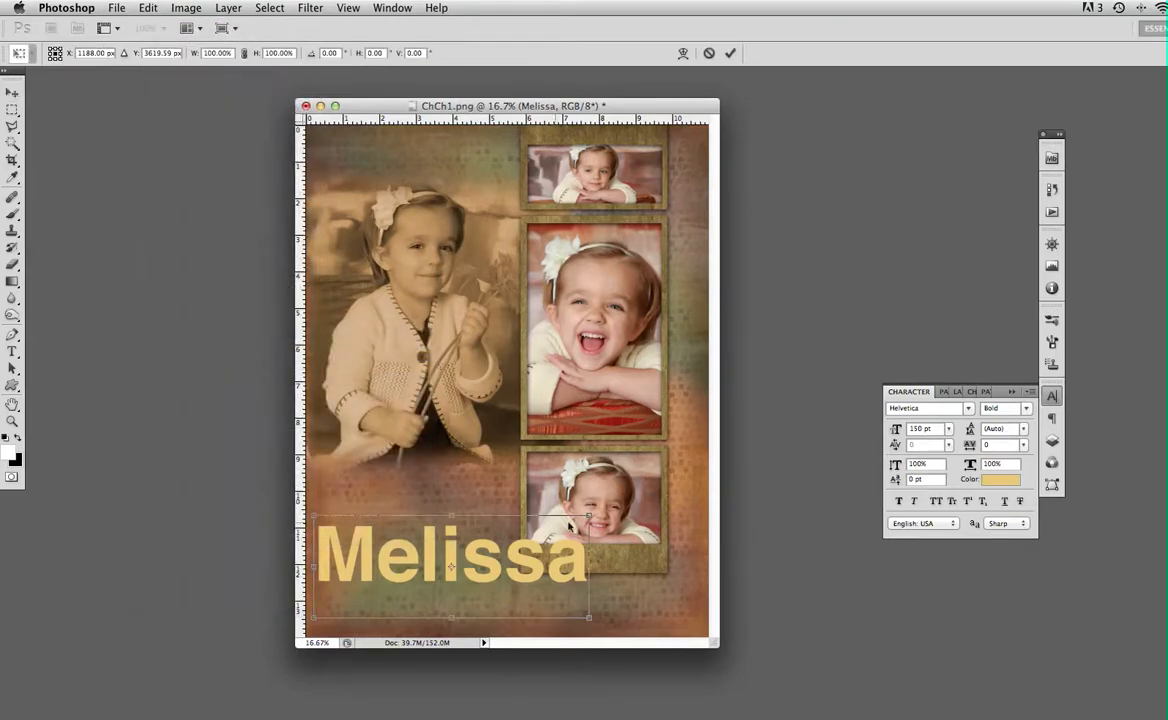
drag(586, 515, 517, 545)
drag(448, 575, 543, 576)
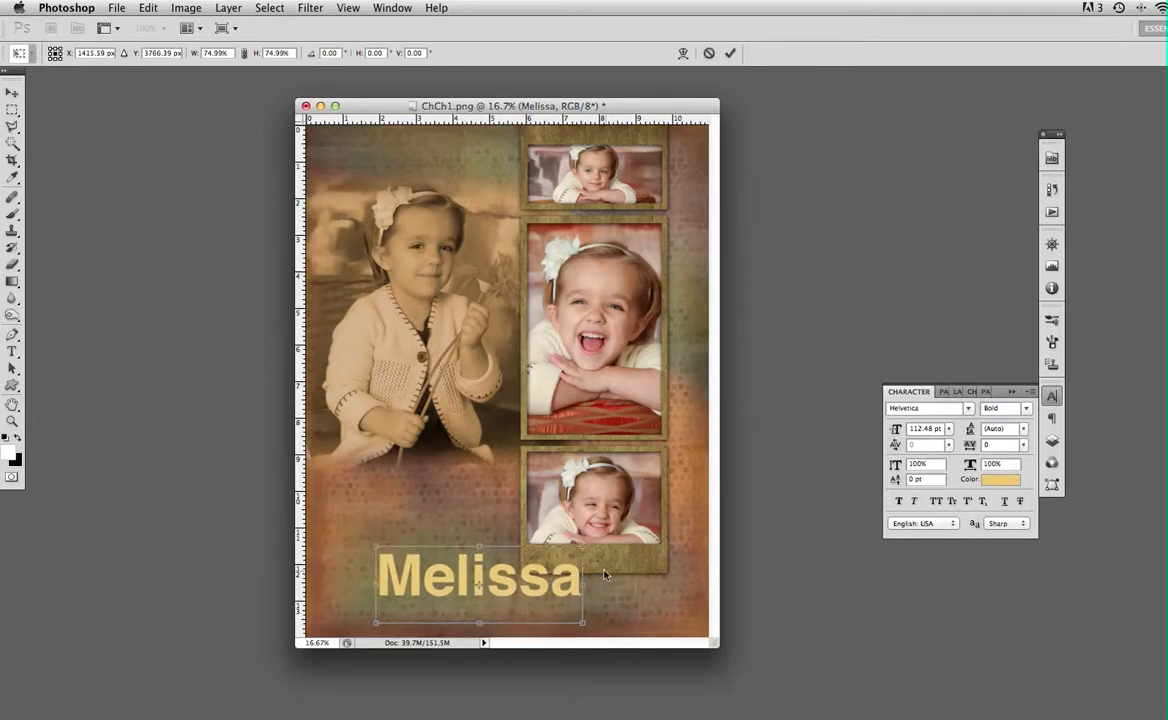
key(Return)
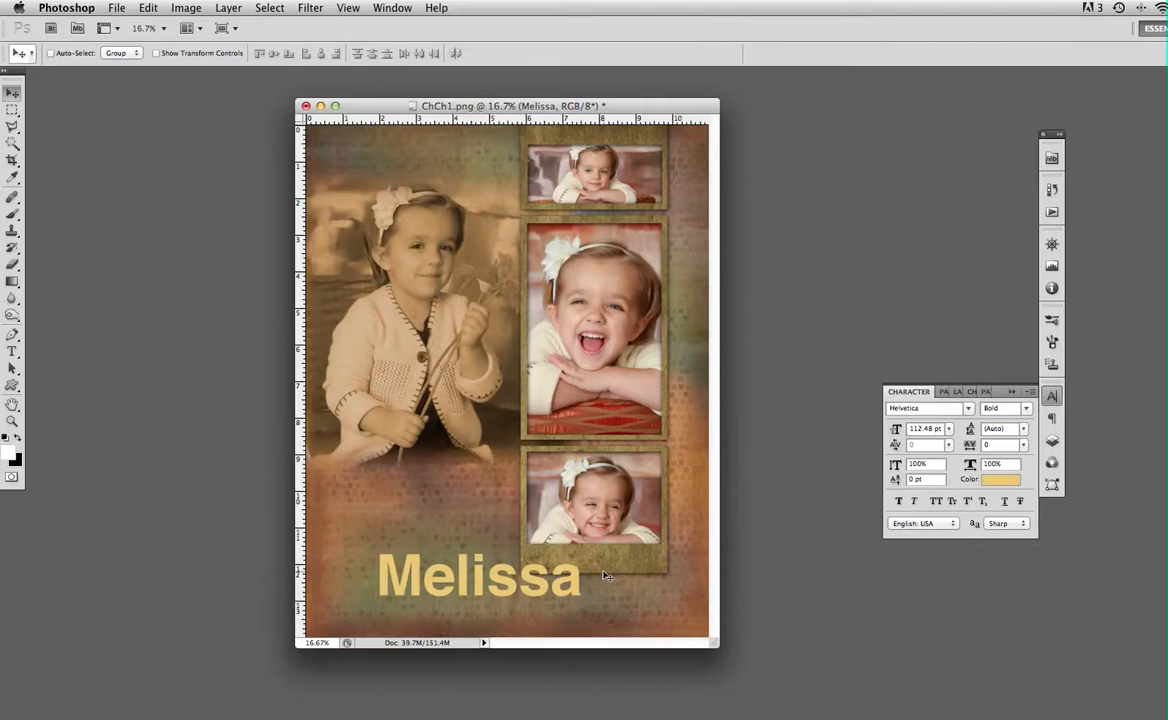
- Add a separate text line reading "October 2012" between the sepia portrait and the name
click(12, 352)
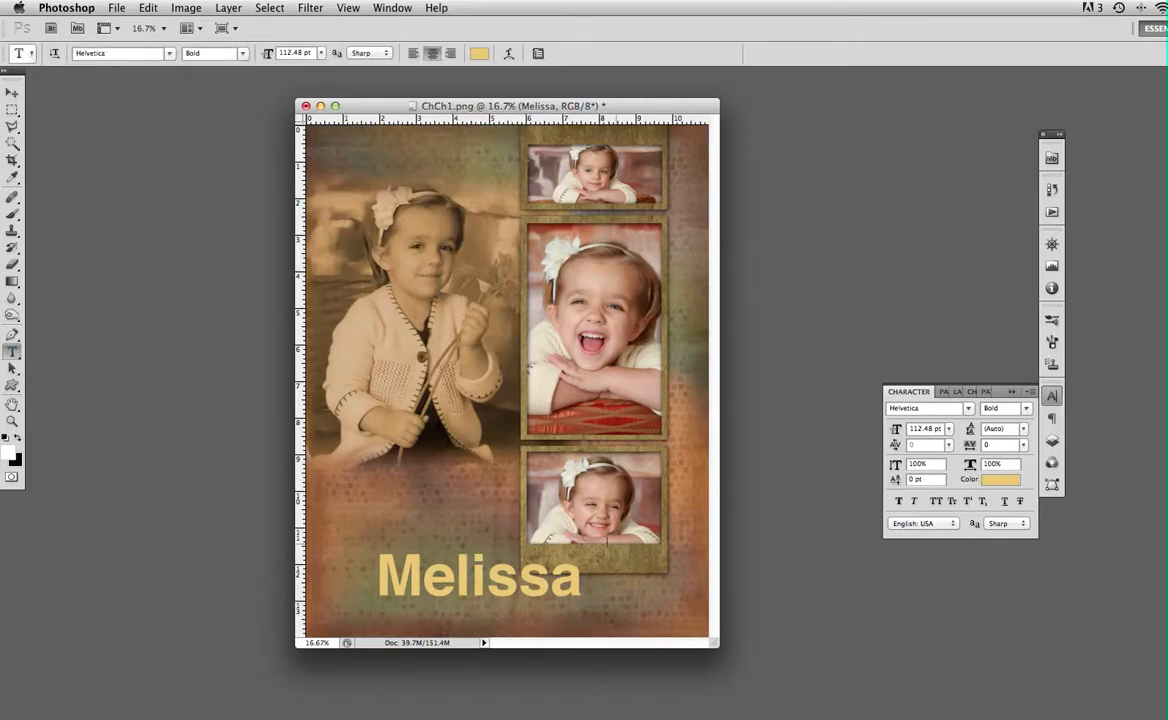
click(388, 495)
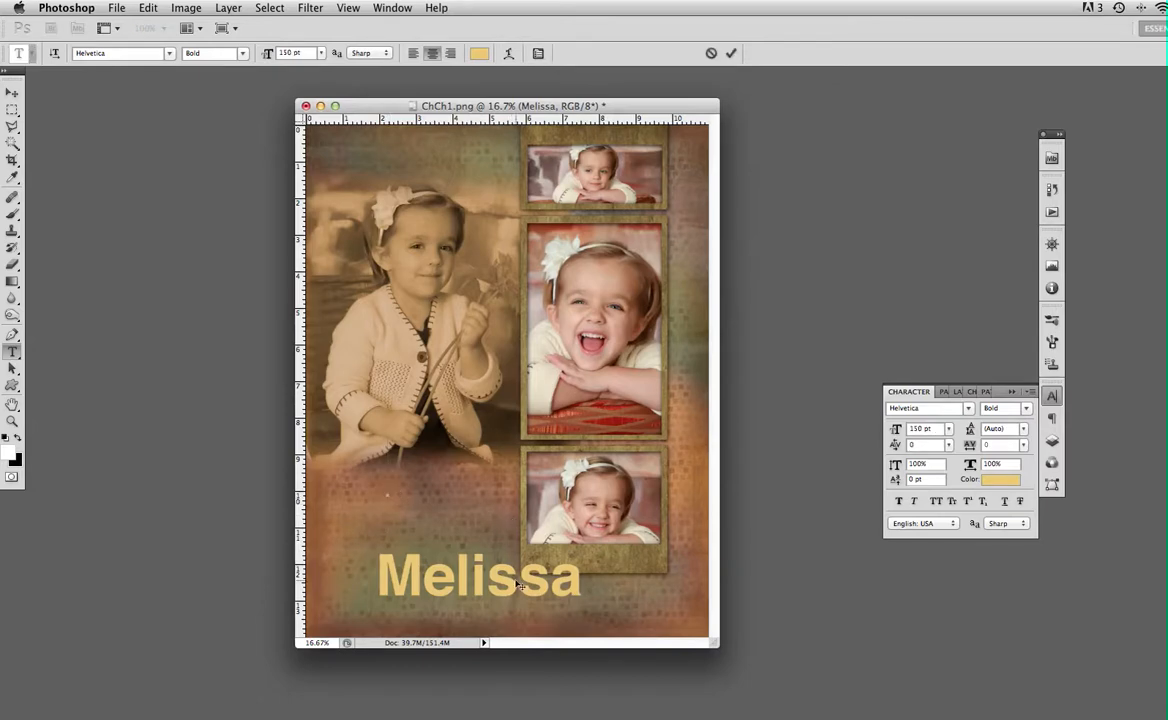
text(Octob)
text(er 2012)
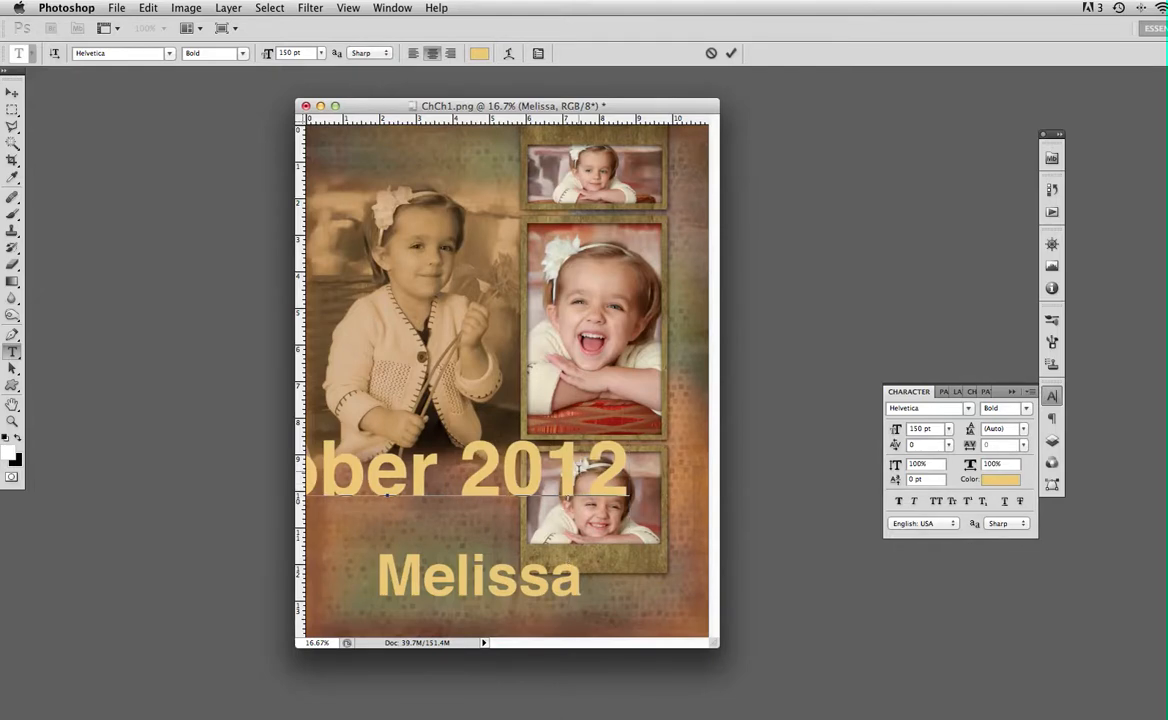
- Format the whole "October 2012" line in Helvetica Light at 18 pt
key(super+a)
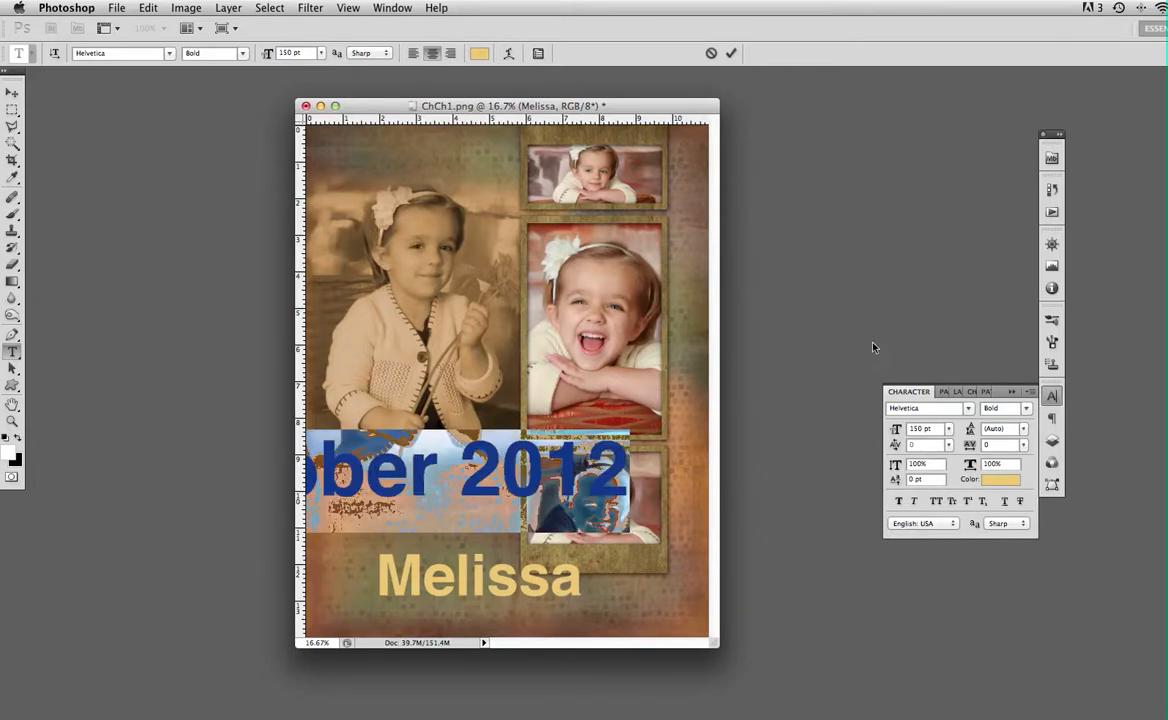
click(1029, 412)
click(1020, 390)
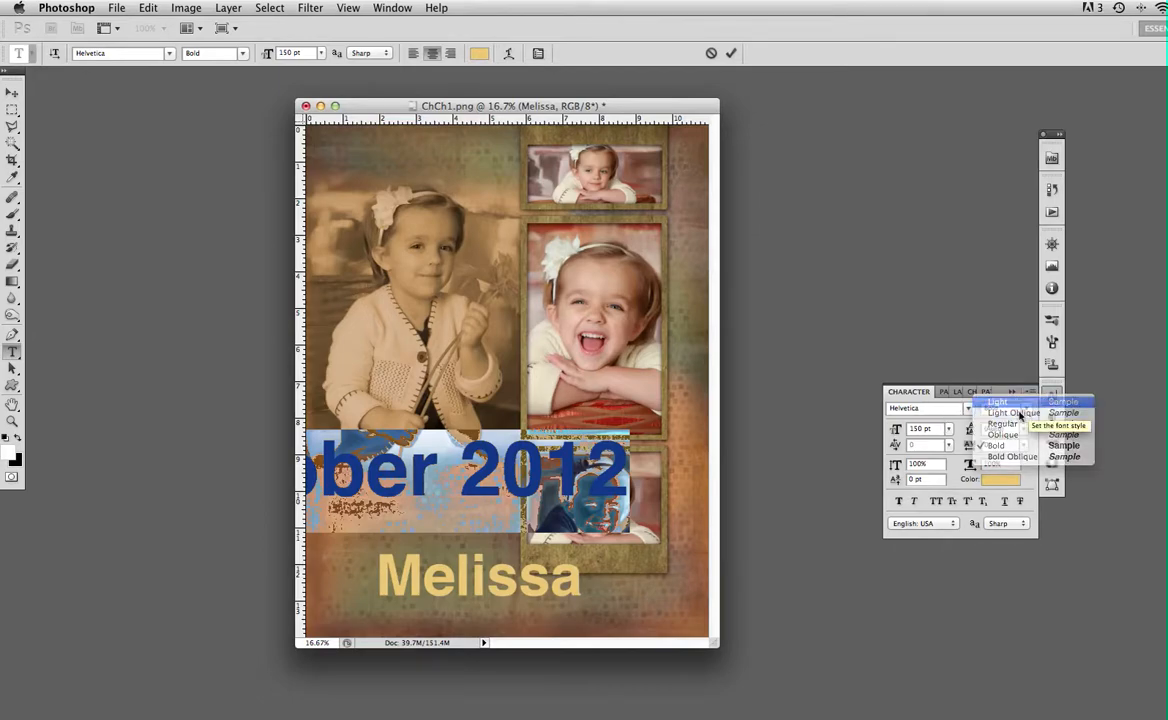
click(948, 430)
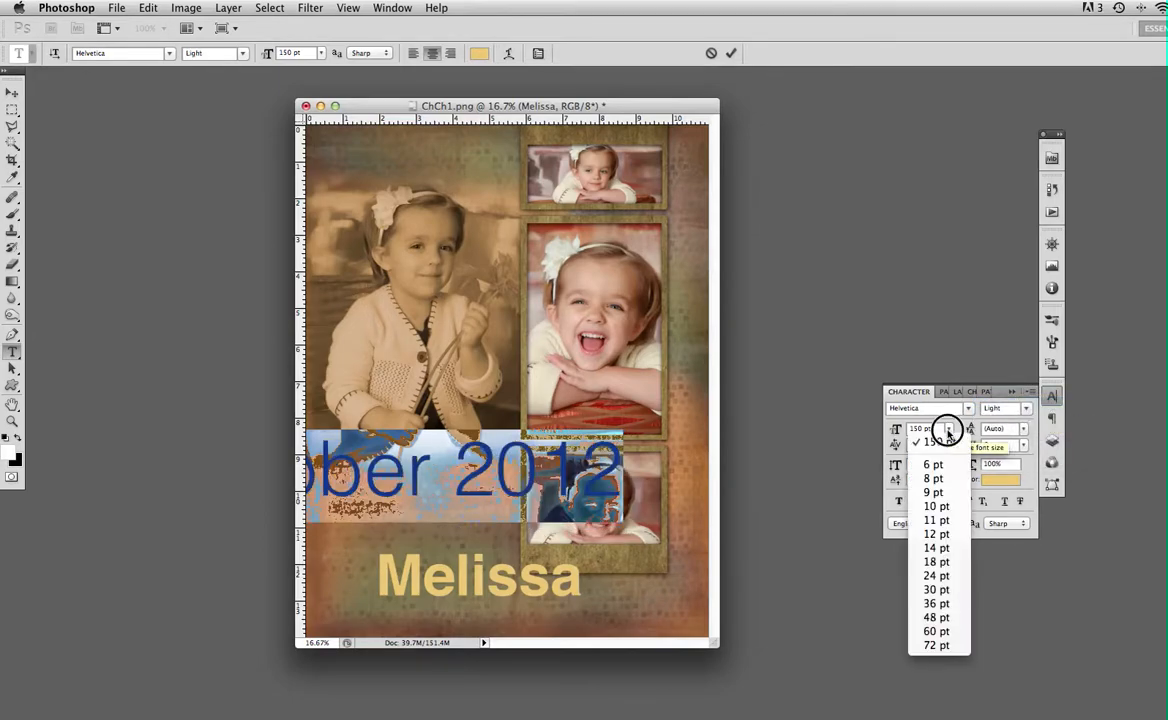
click(940, 549)
click(946, 430)
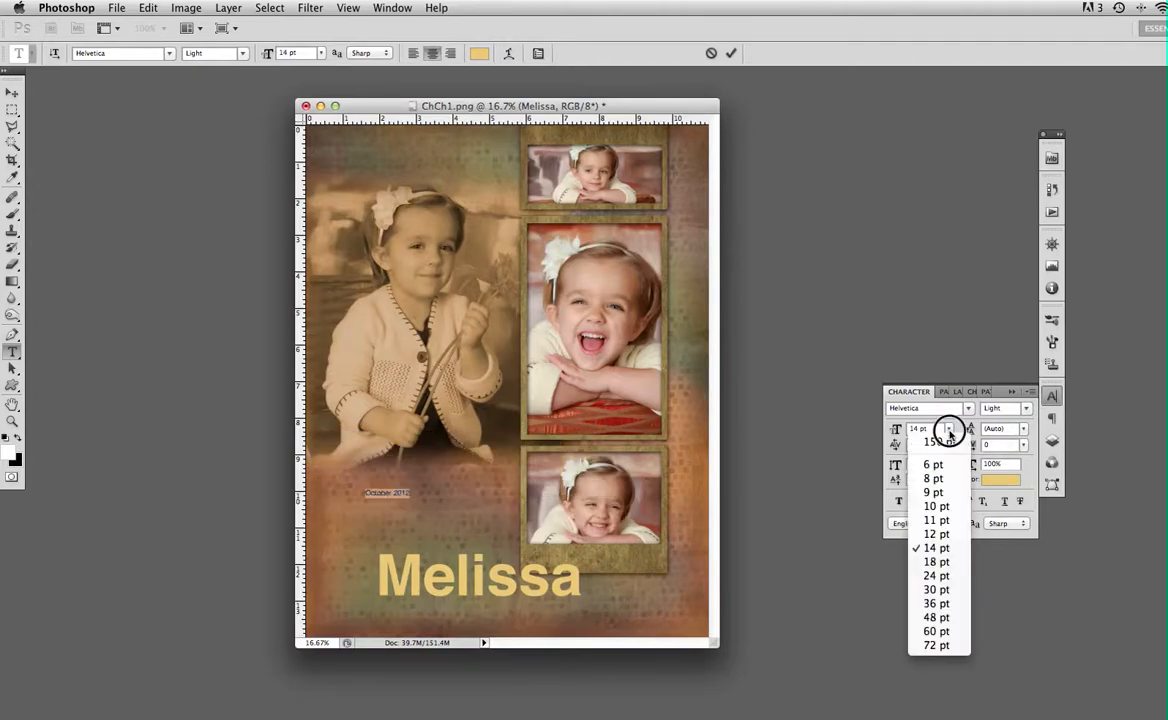
click(945, 562)
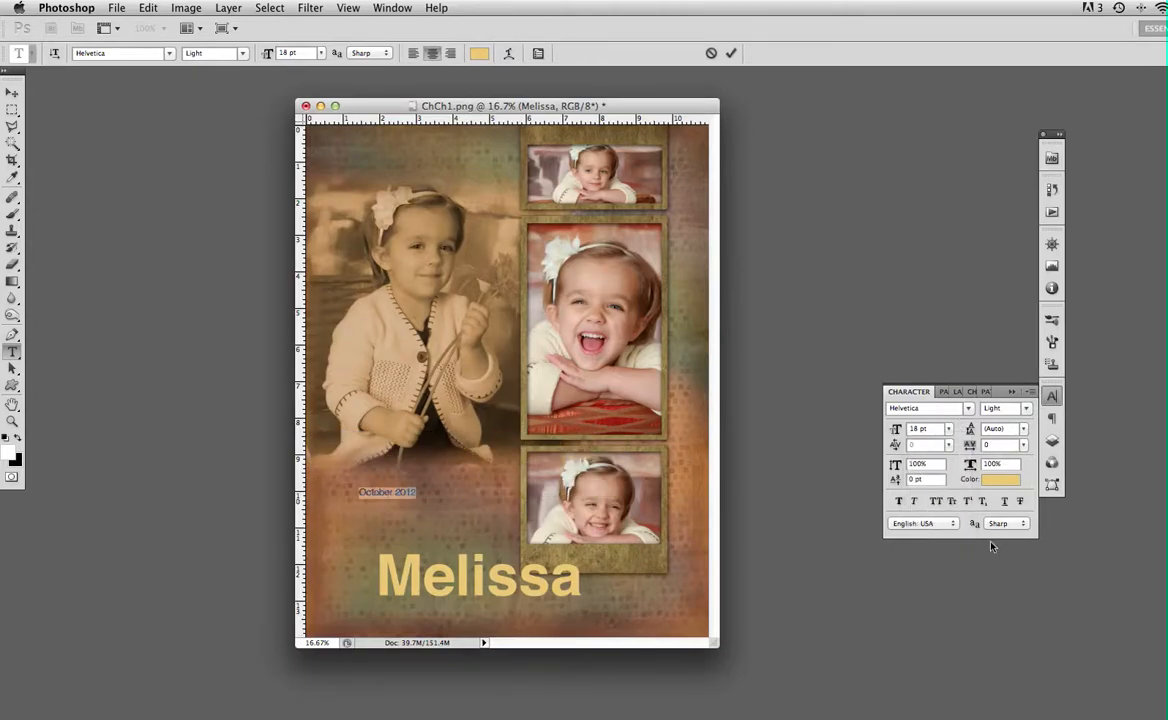
- Set the "October 2012" line's tracking to 800 and finish editing the text
click(1005, 444)
text(800)
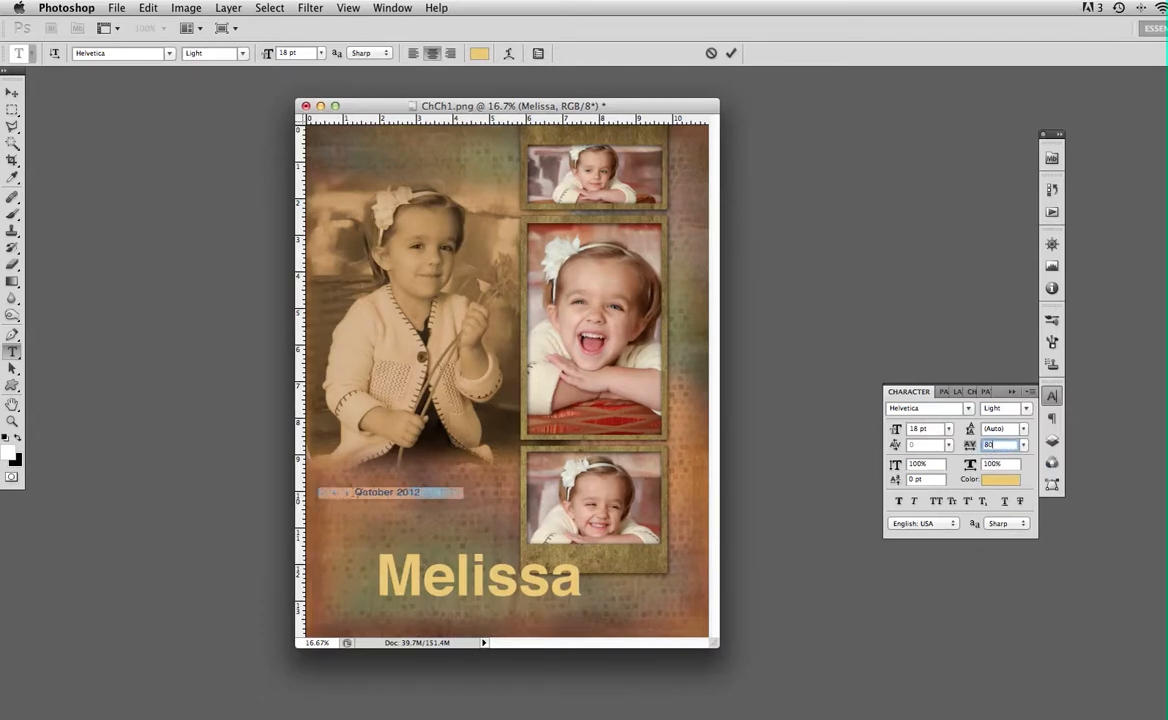
key(Return)
click(11, 93)
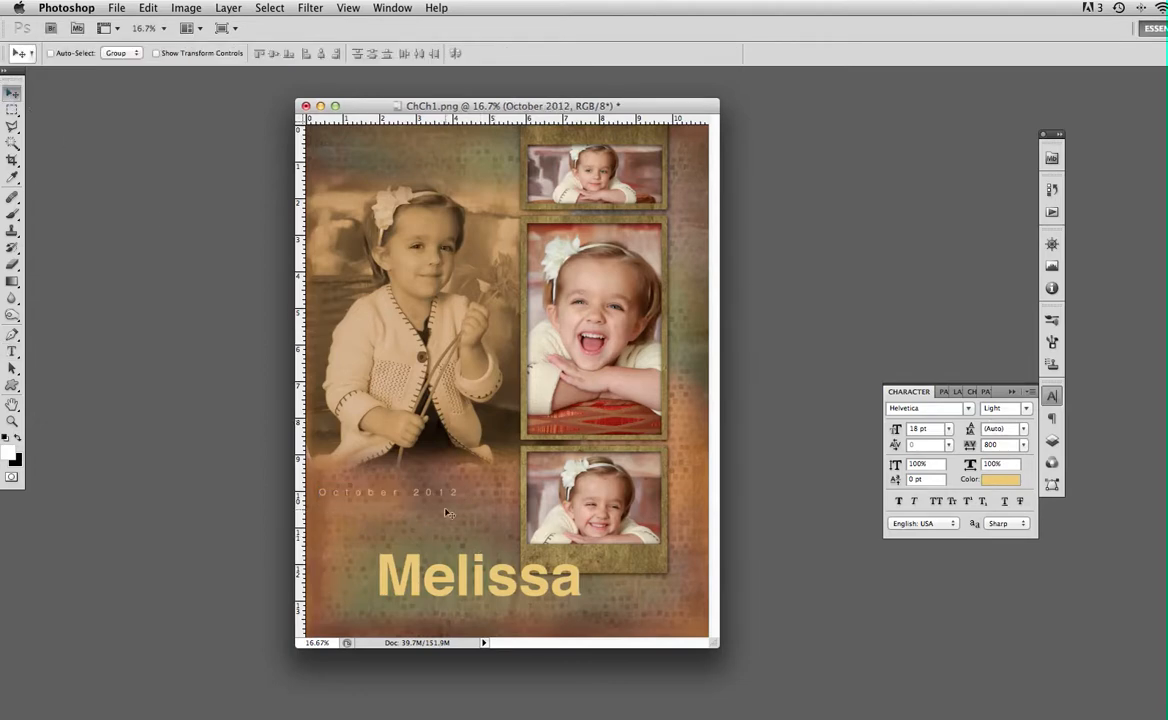
- Move the "October 2012" line down to just above the name text and set its layer opacity to 77%
drag(430, 490, 451, 539)
click(1052, 442)
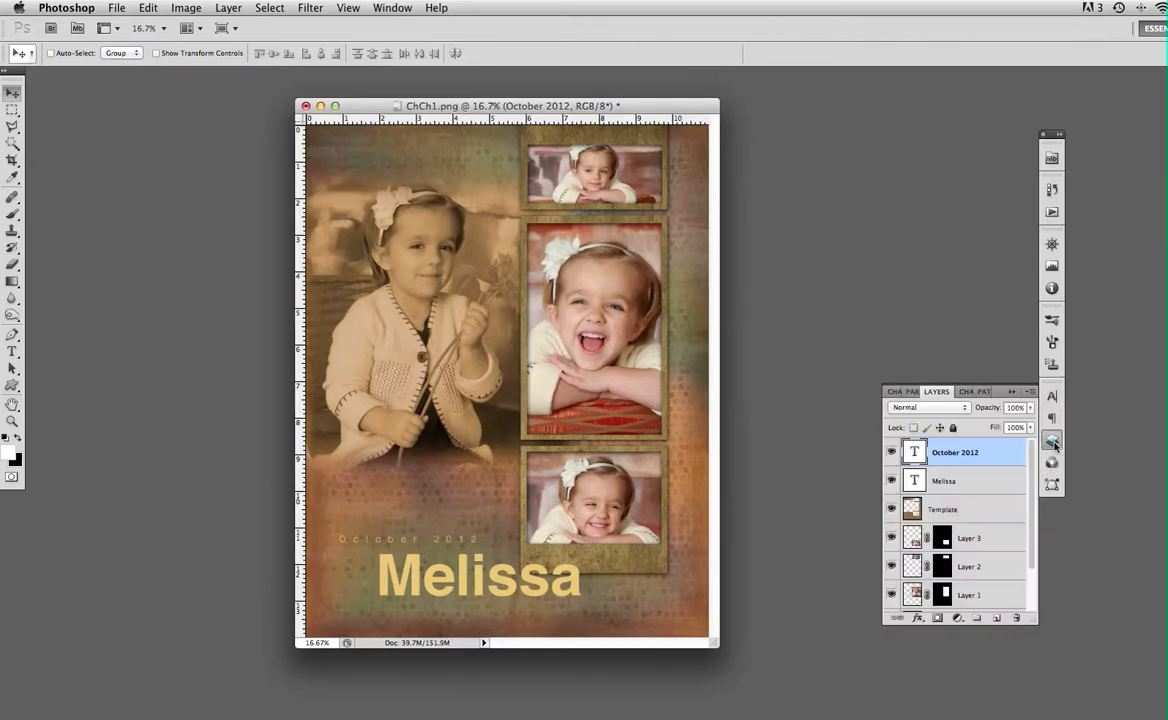
click(1029, 409)
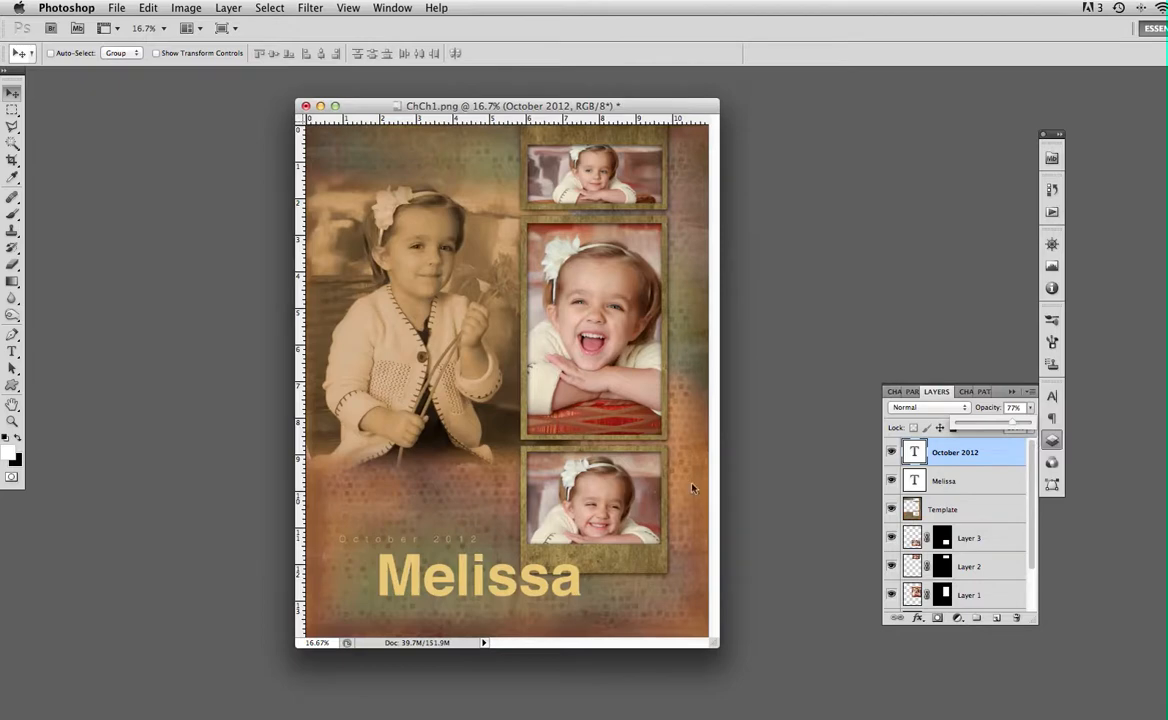
- Give Layer 1 an inner shadow with 40% opacity, 34 px distance, 42% choke and 98 px size, and copy the effect to Layers 2 and 3
scroll(970, 495, down, 2)
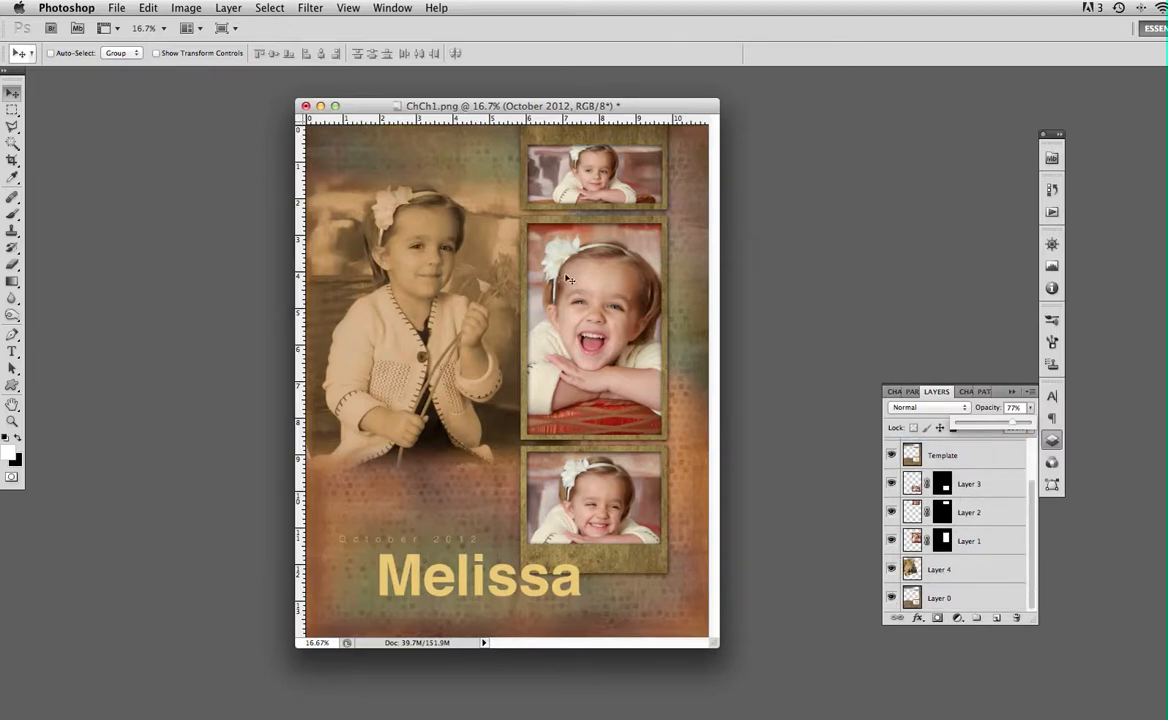
click(1002, 541)
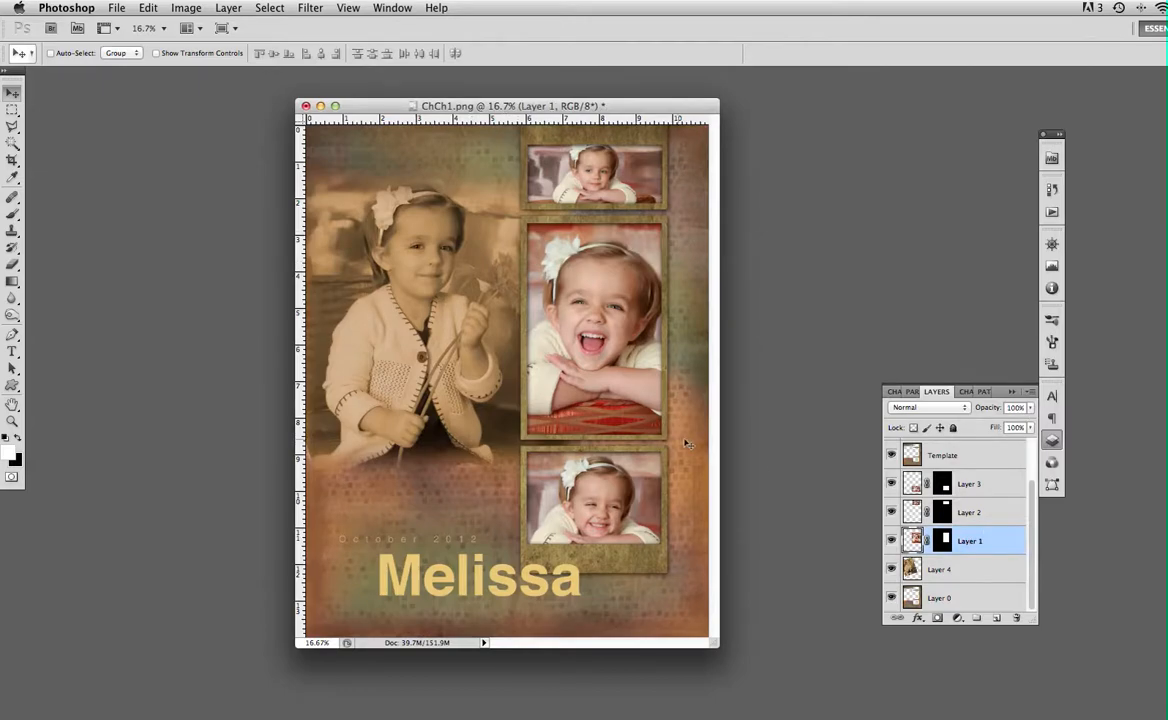
double_click(1005, 544)
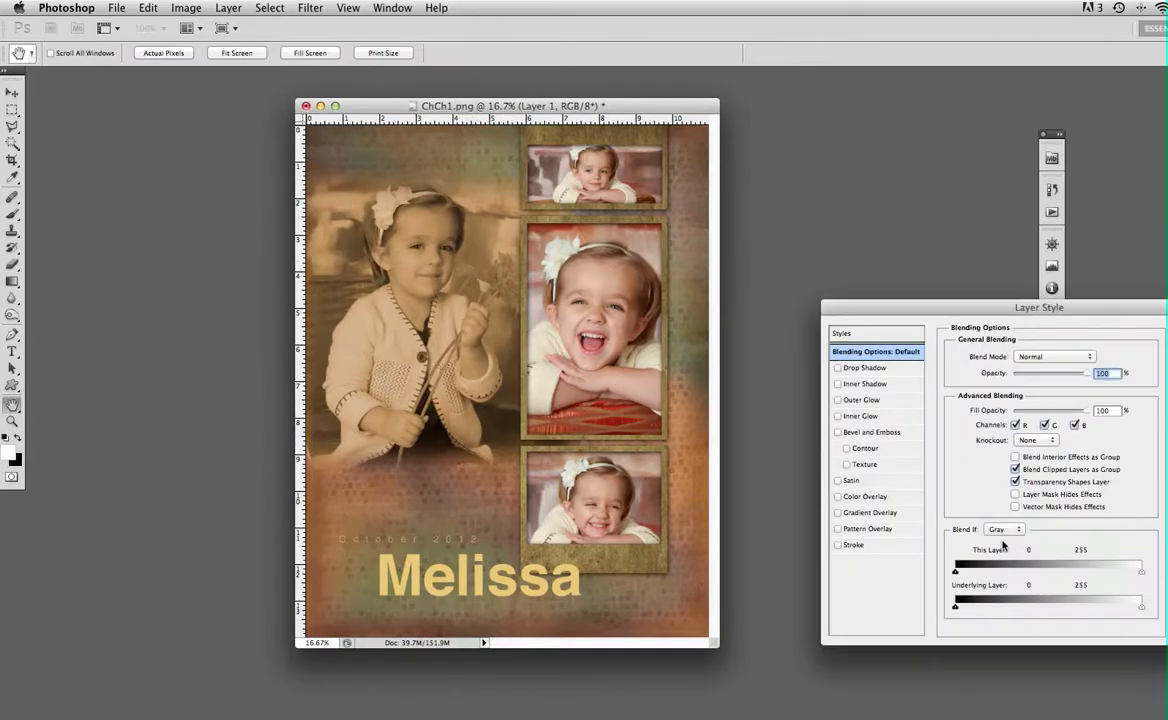
click(865, 384)
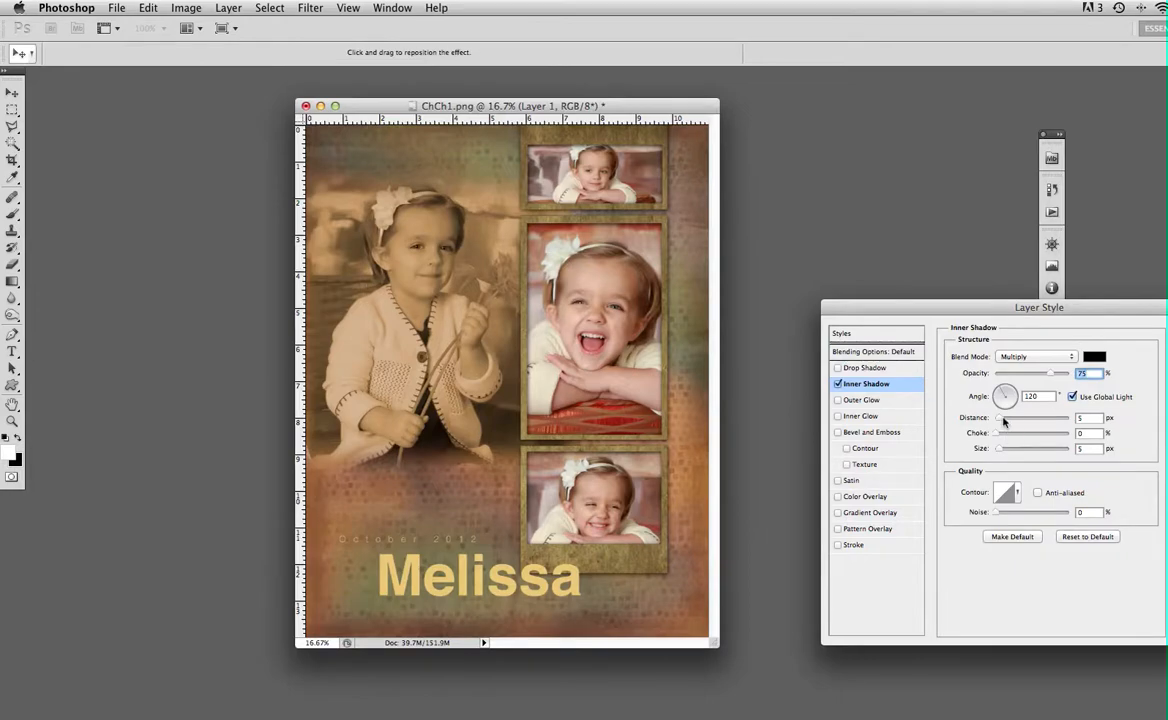
drag(1004, 312, 900, 325)
drag(893, 427, 920, 458)
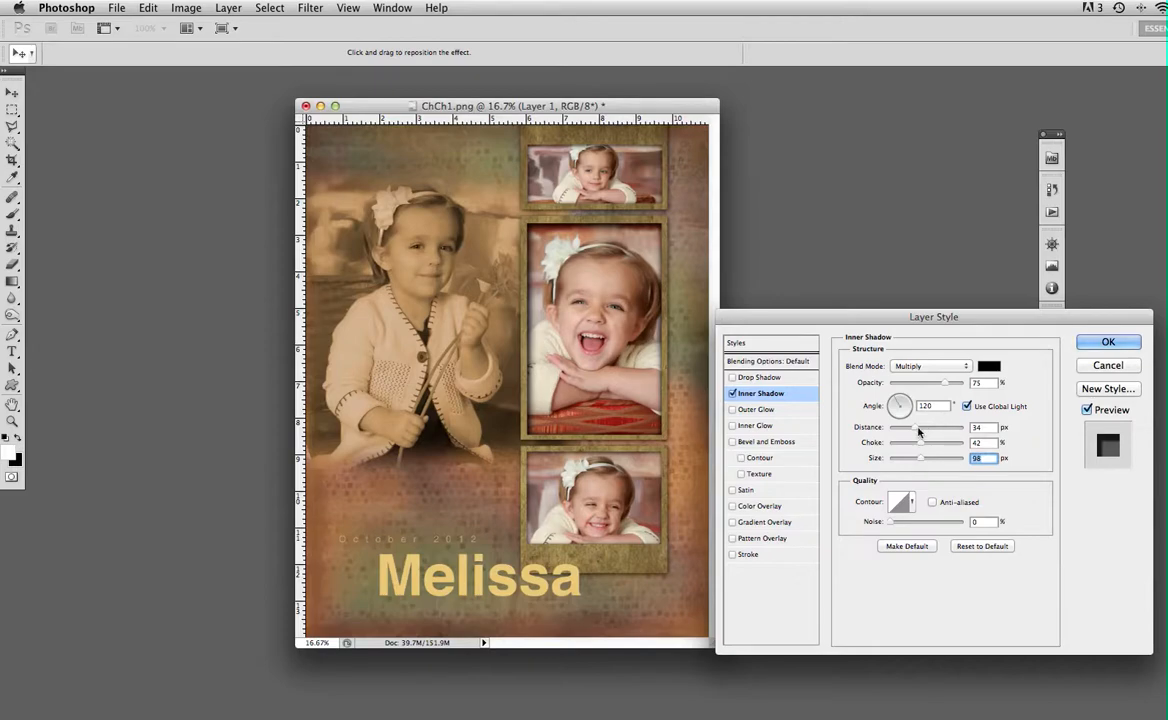
drag(945, 383, 918, 386)
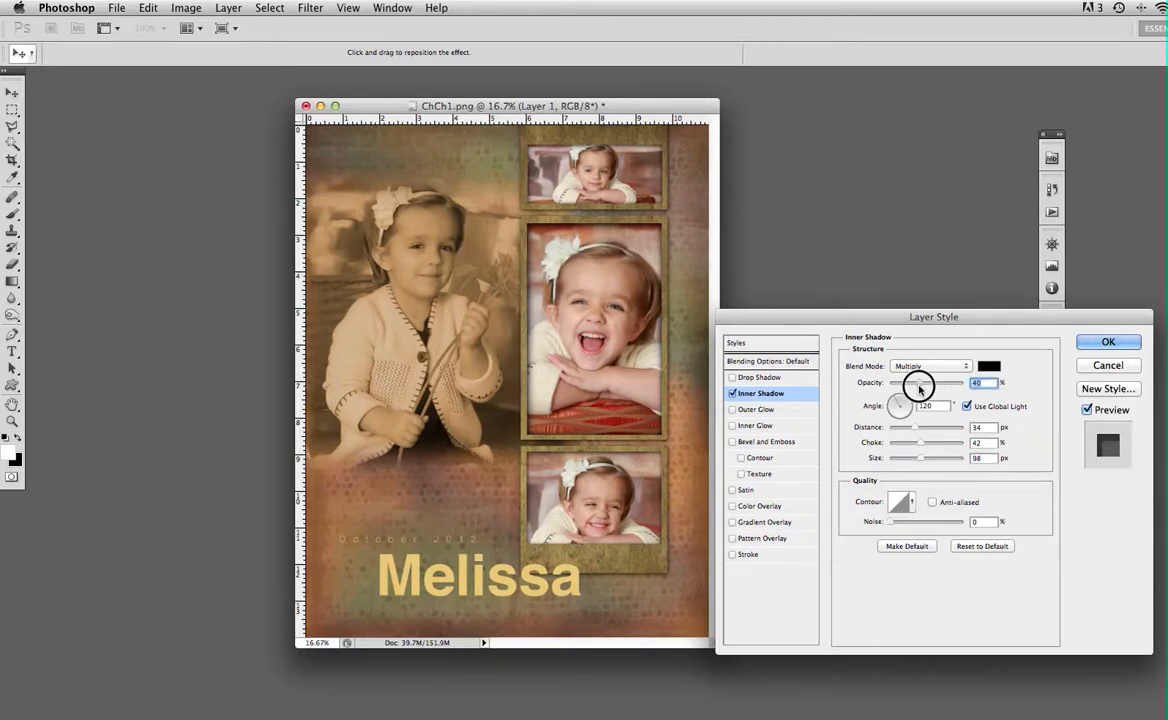
click(1098, 344)
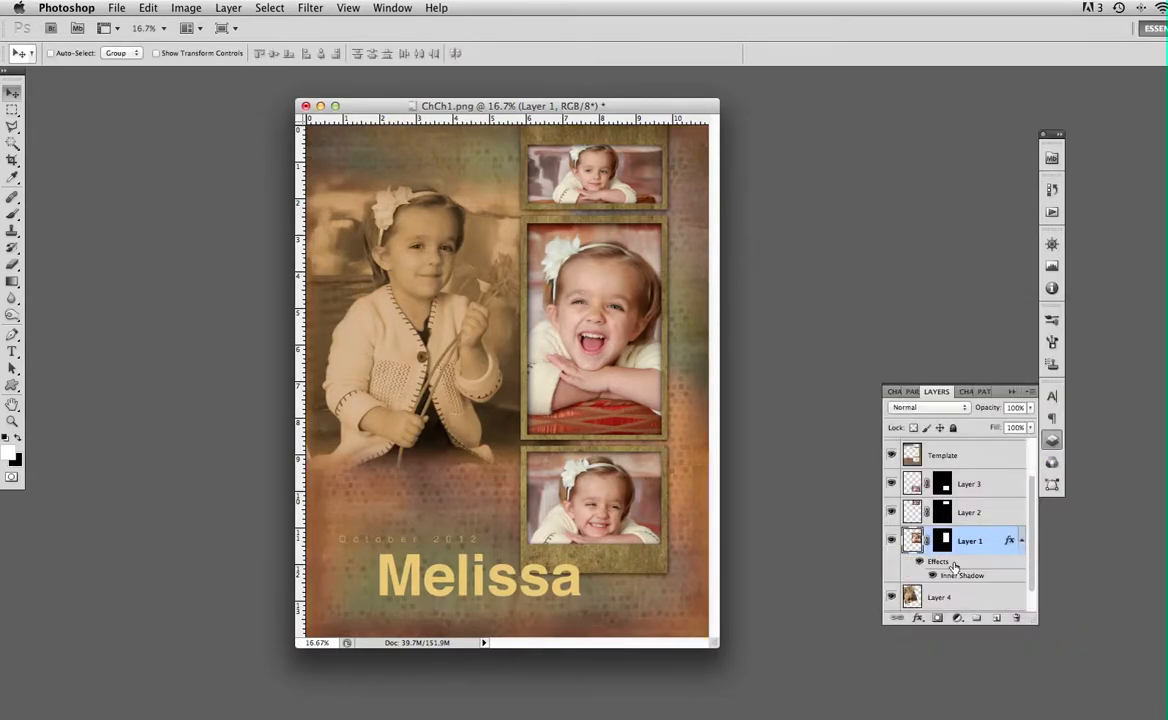
drag(937, 567, 978, 486)
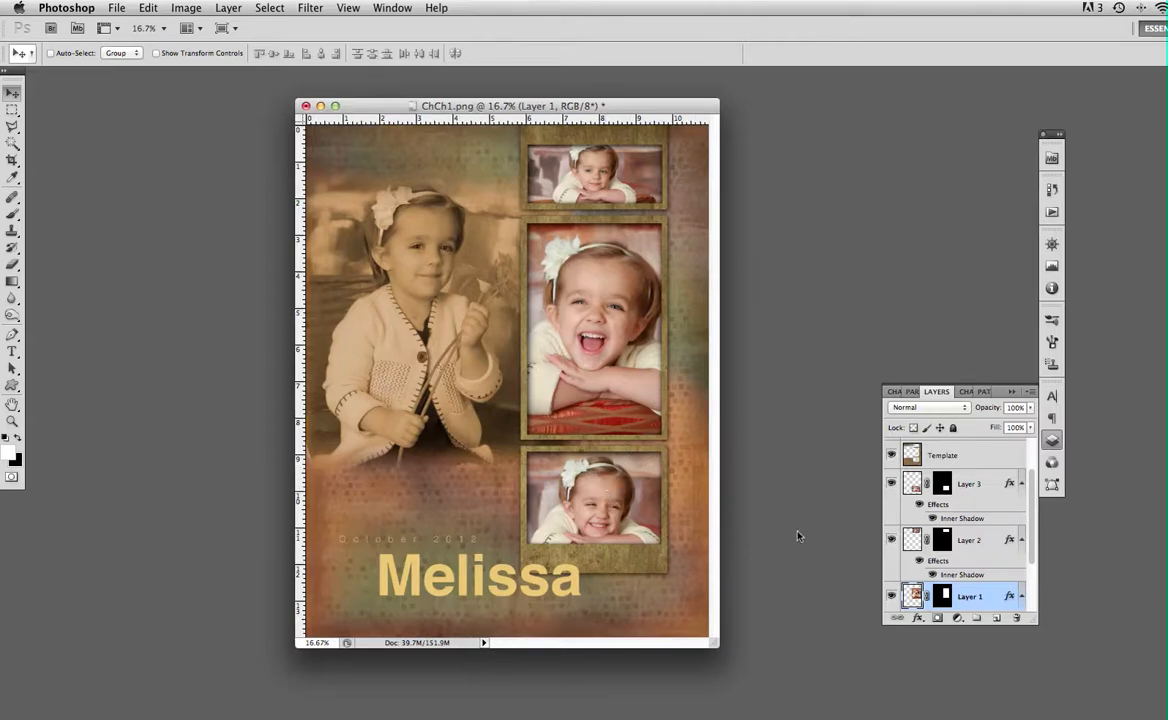
- Add a drop shadow to the name text with 41% opacity, 17 px distance, 12% spread and 43 px size
scroll(960, 500, up, 2)
click(980, 483)
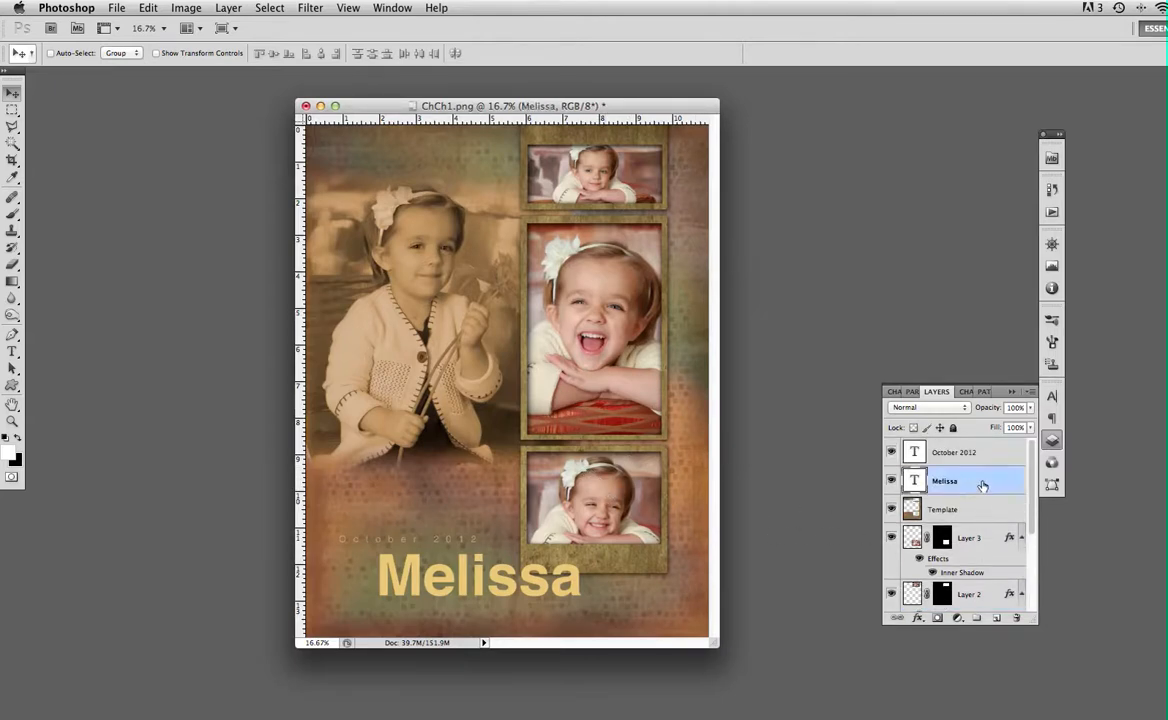
double_click(988, 485)
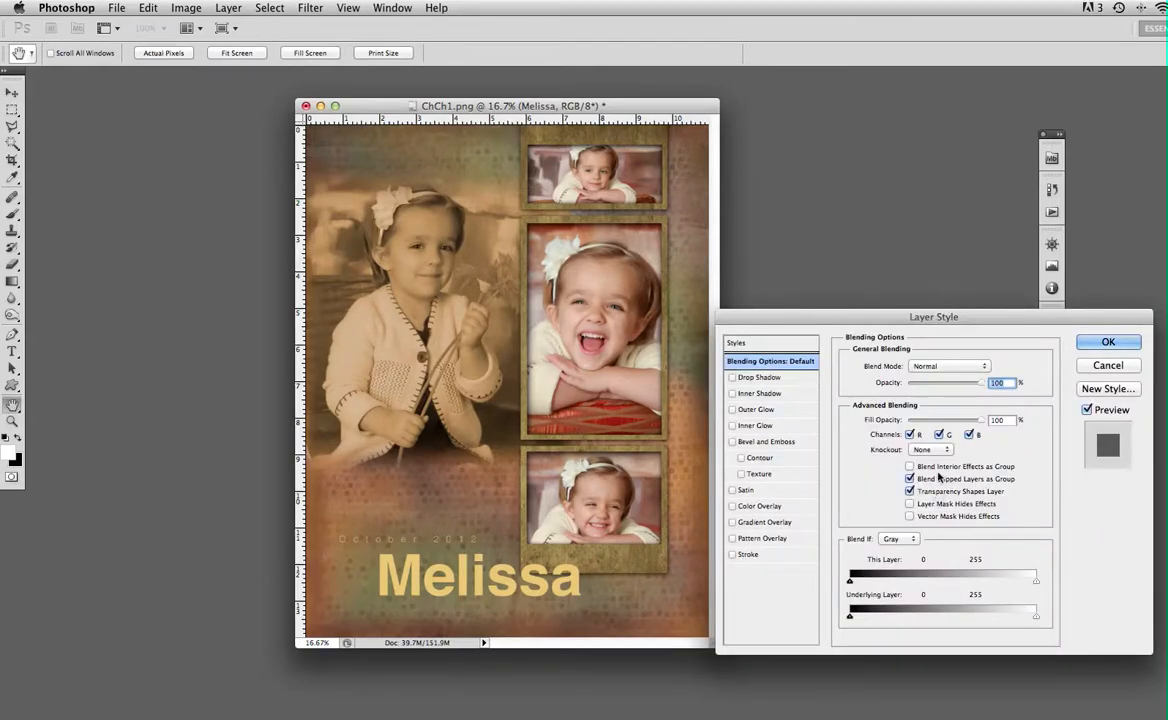
click(762, 377)
drag(895, 428, 907, 463)
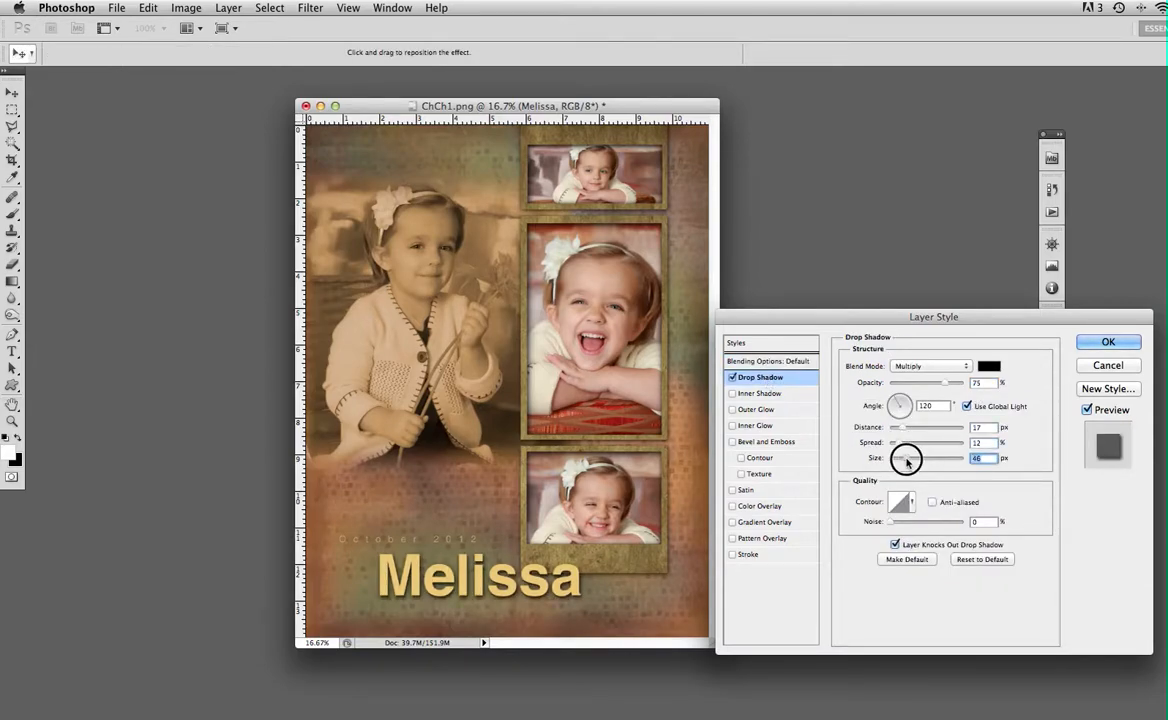
drag(944, 382, 918, 386)
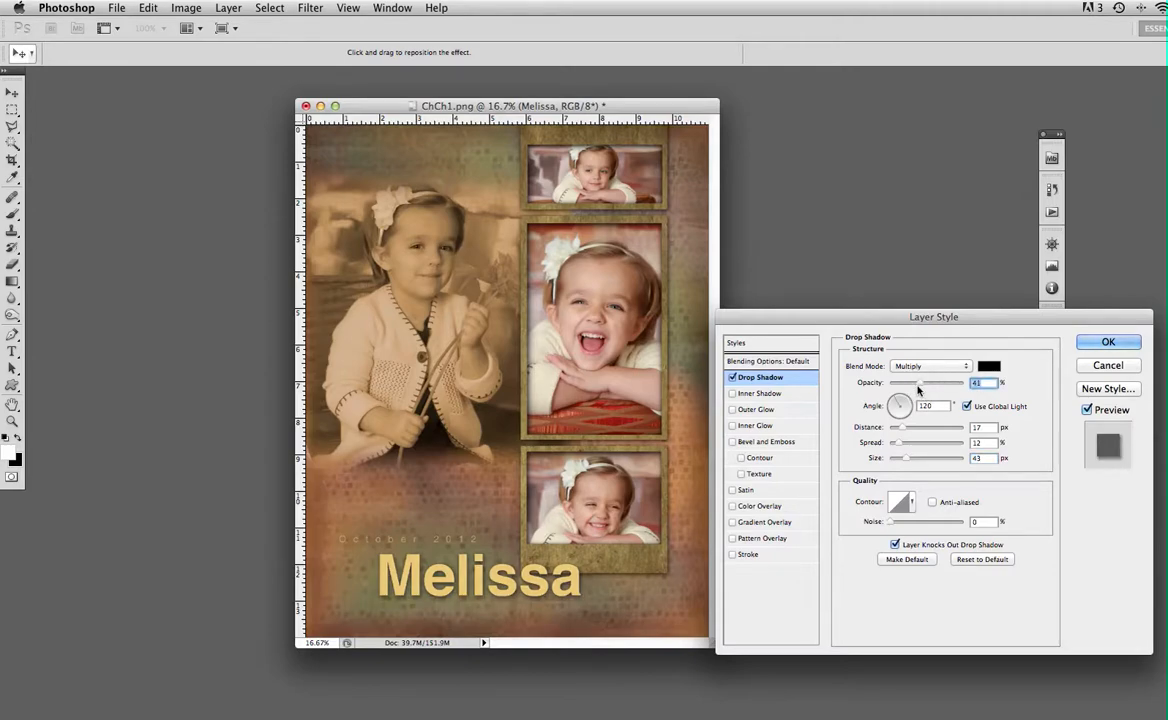
click(1100, 343)
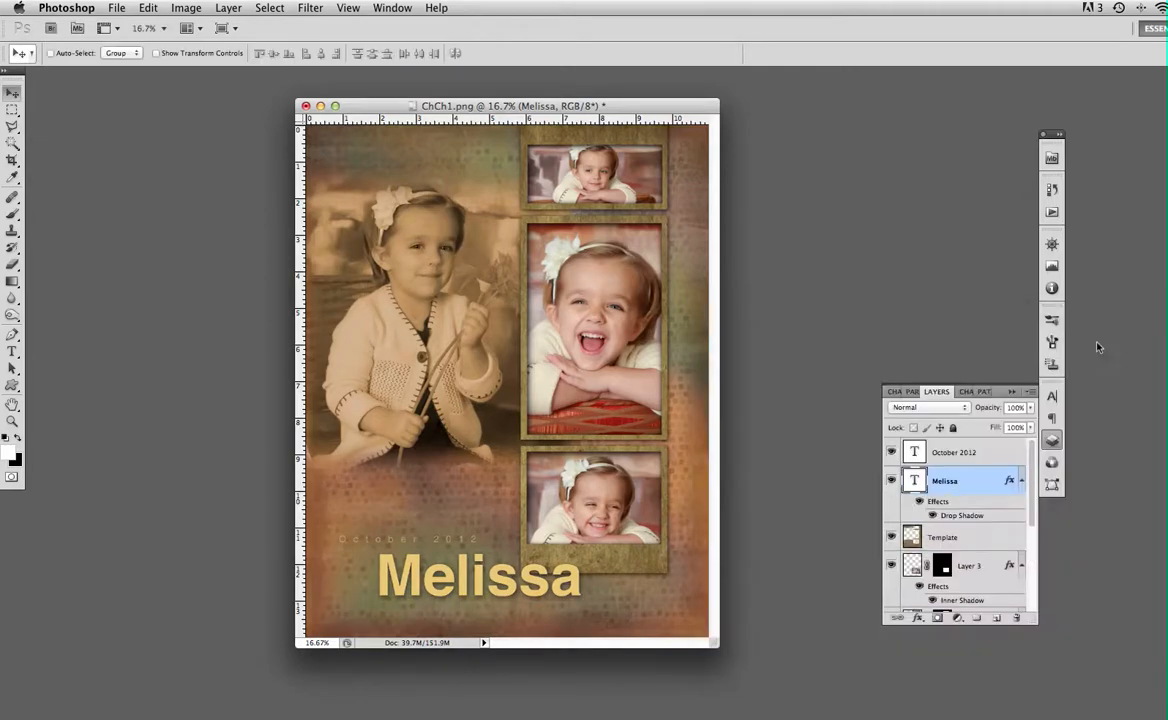
- Save the collage in Photoshop format with layers, naming the file with the girl's first name followed by "collage"
drag(594, 103, 639, 120)
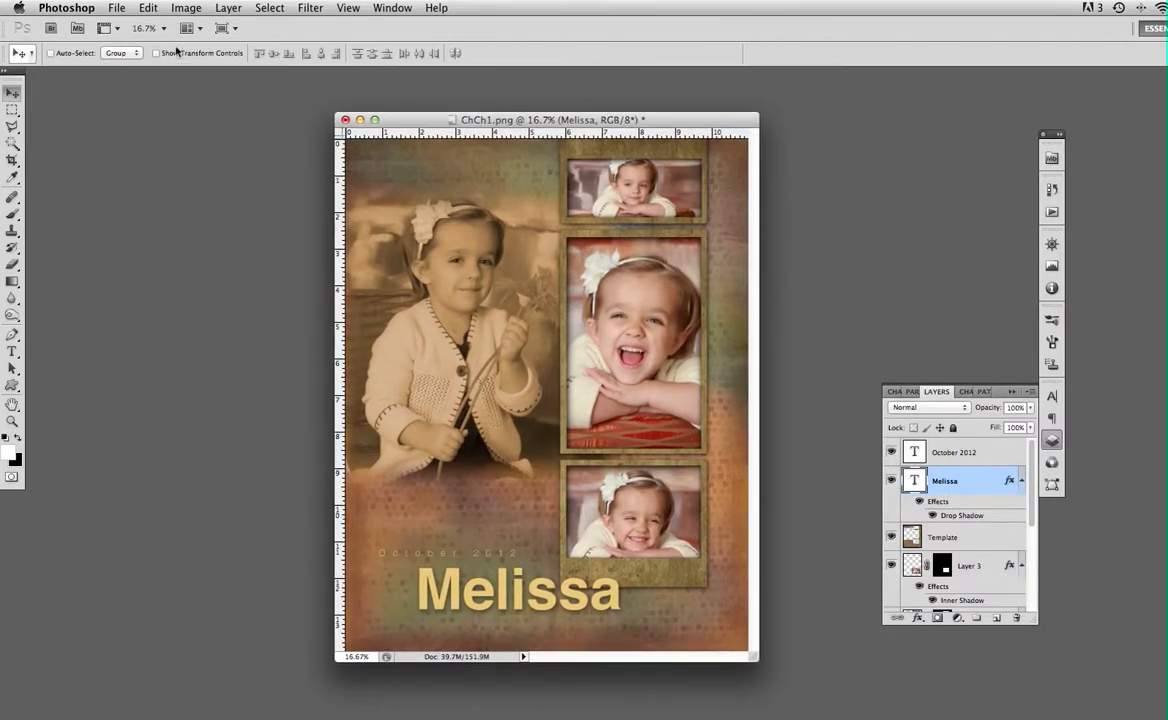
click(116, 8)
click(143, 228)
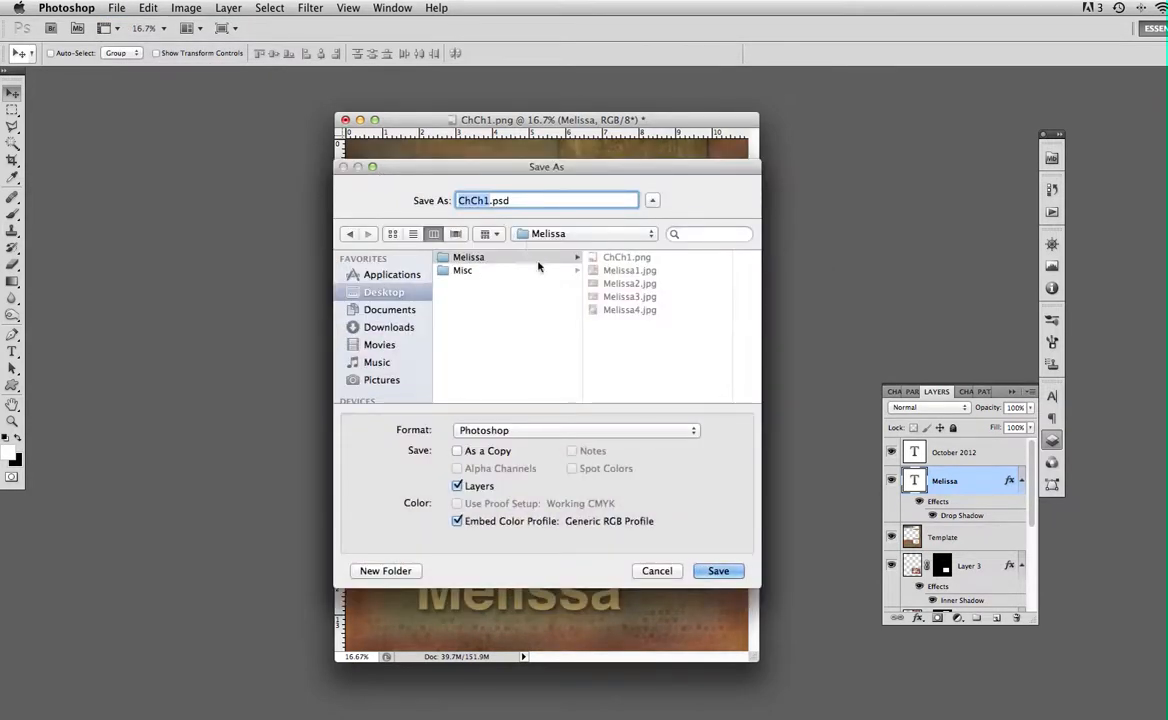
text(Melissacollage)
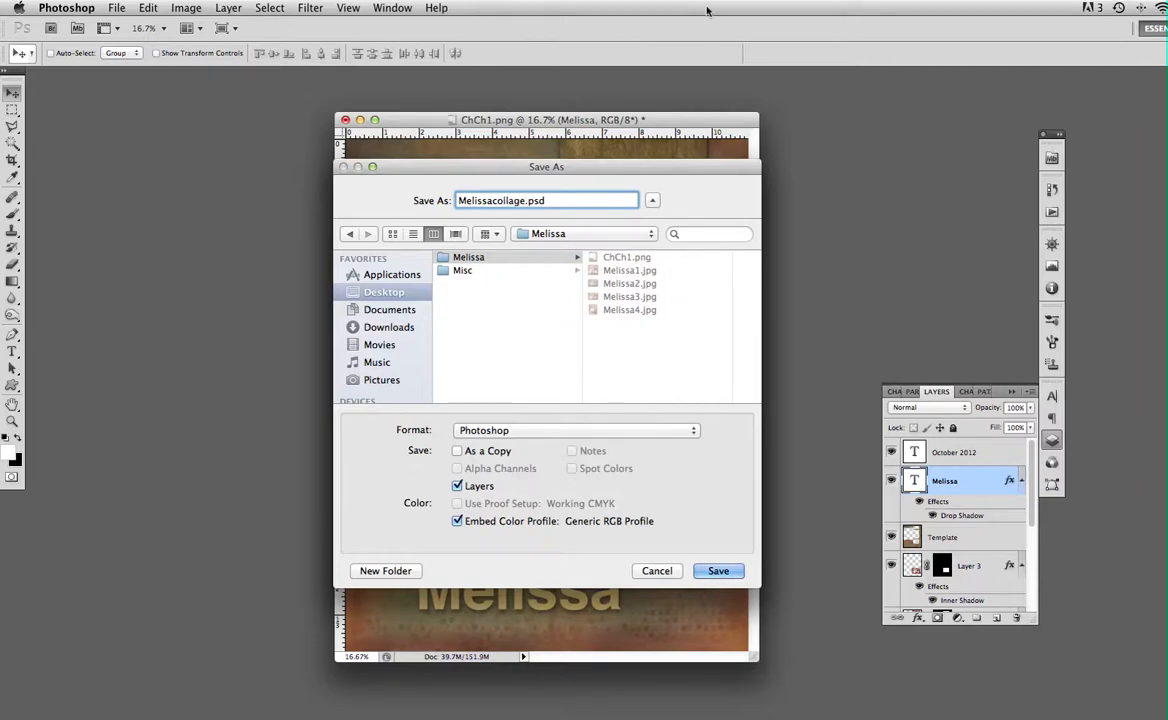
click(716, 571)
click(795, 295)
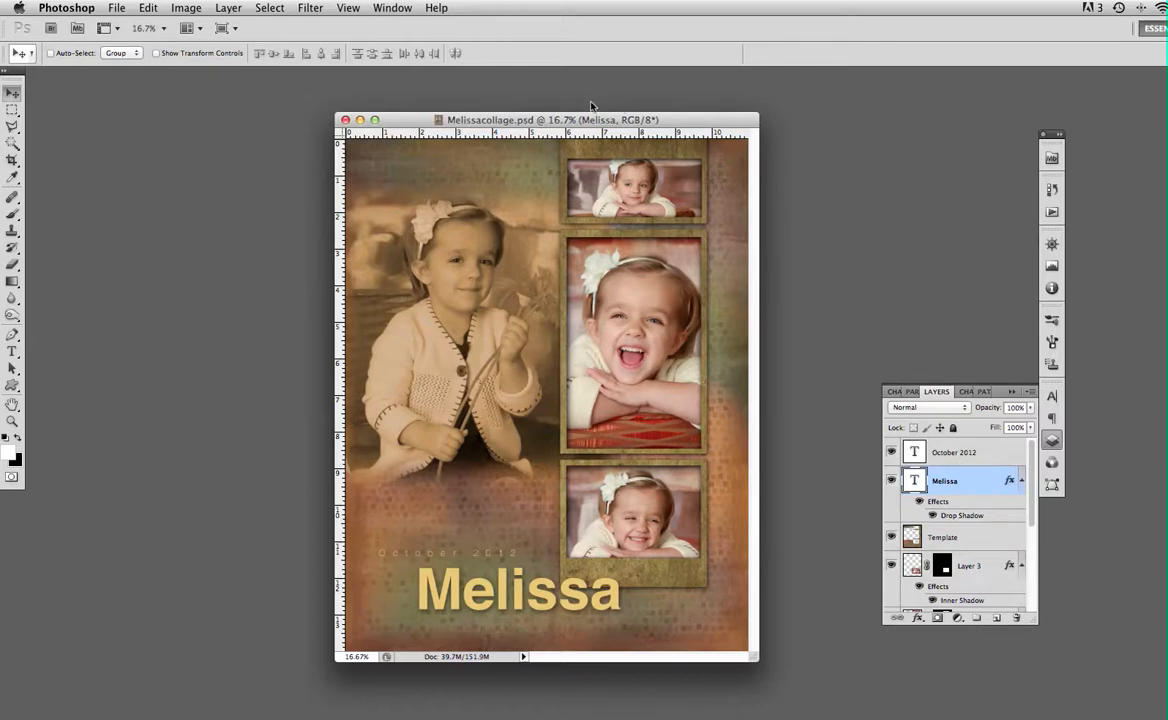
mouse_move(589, 119)
mouse_down()
mouse_move(579, 104)
mouse_move(590, 106)
mouse_up()
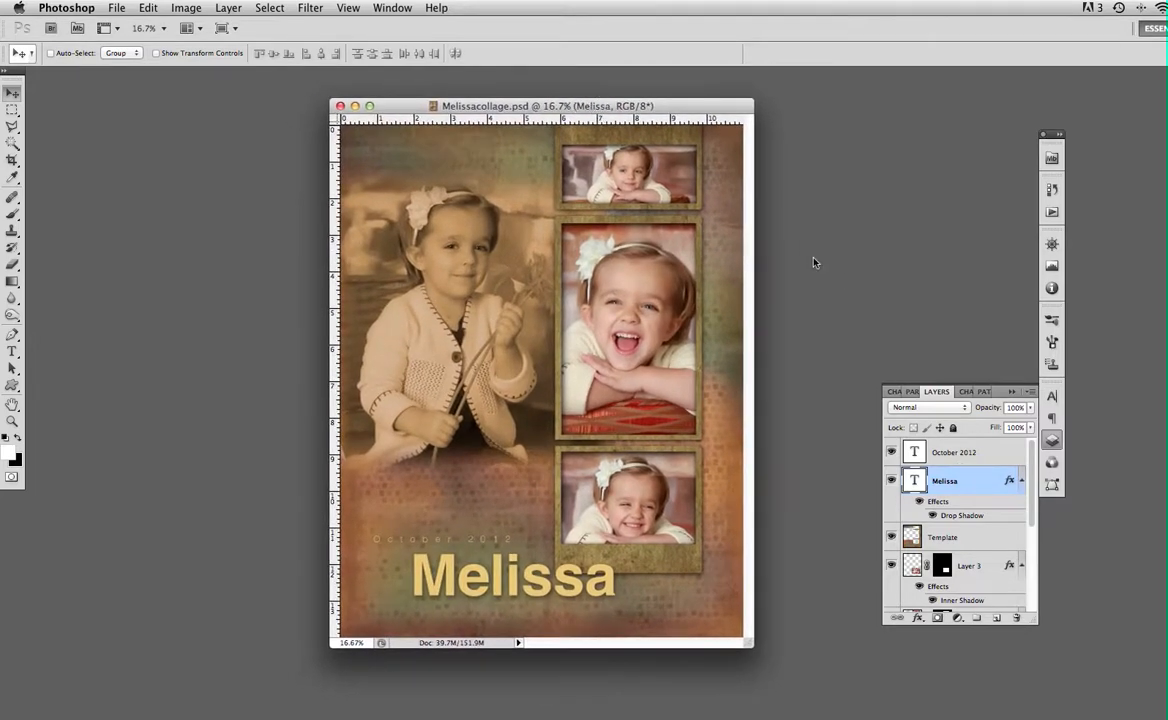